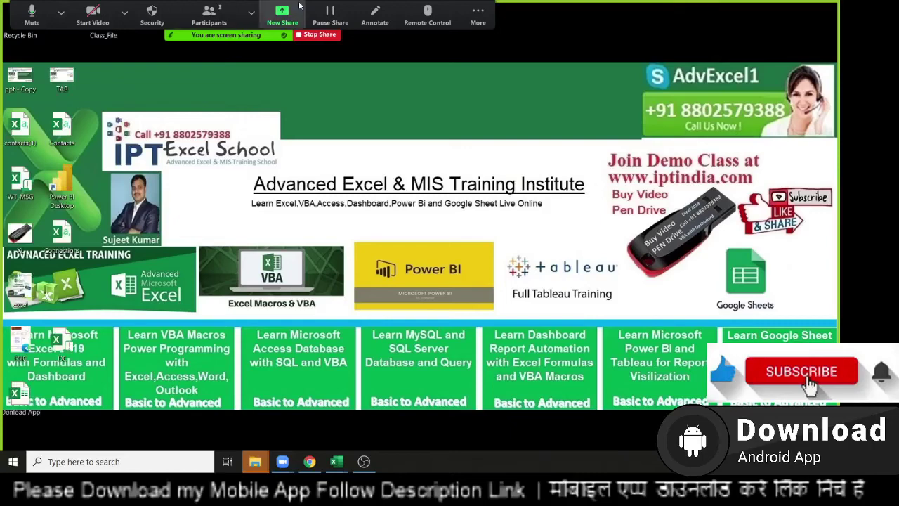
Step: Start recording the Zoom meeting from the More options menu
click(477, 13)
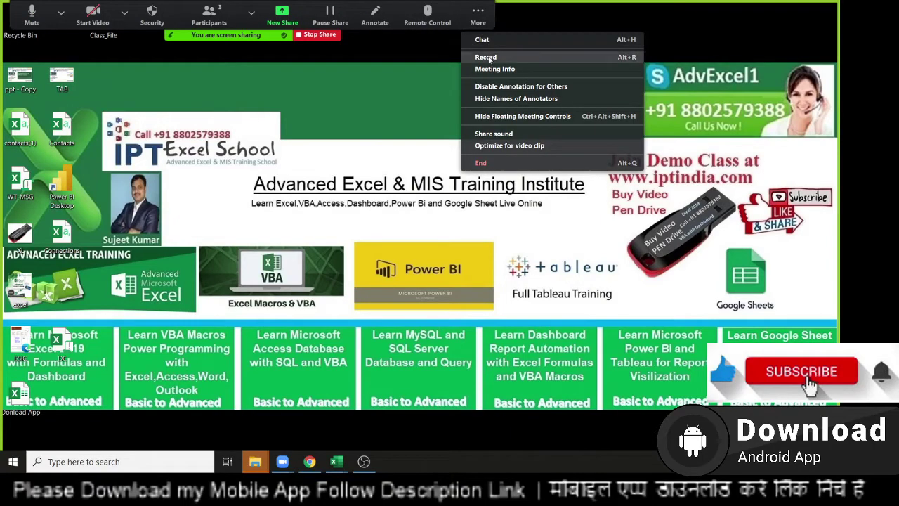
click(489, 58)
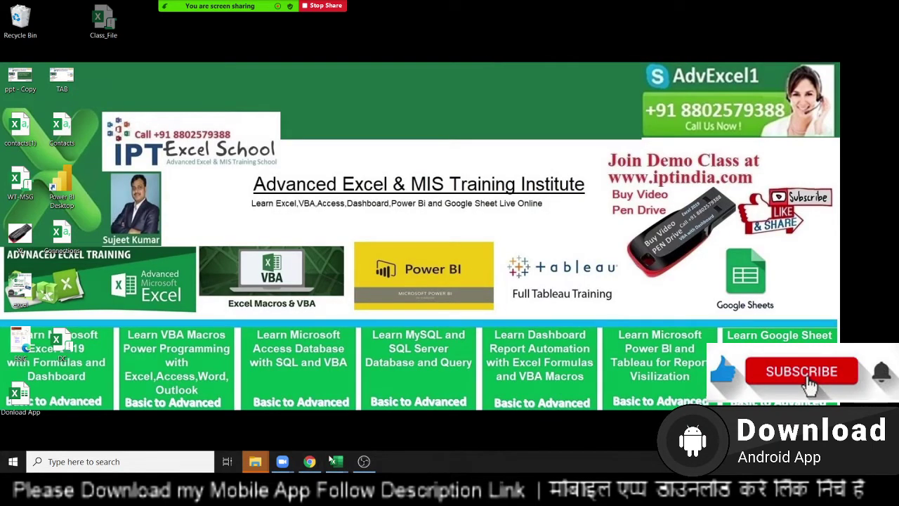
mouse_move(336, 461)
click(625, 423)
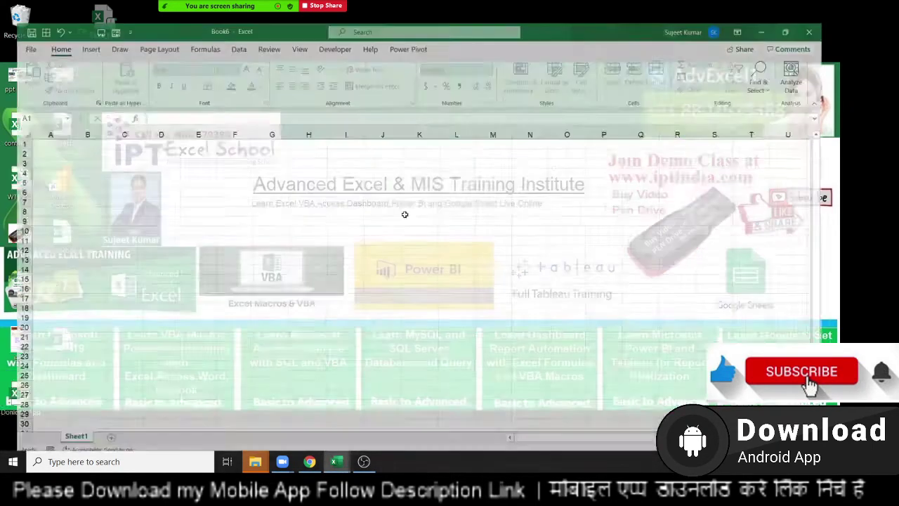
click(213, 15)
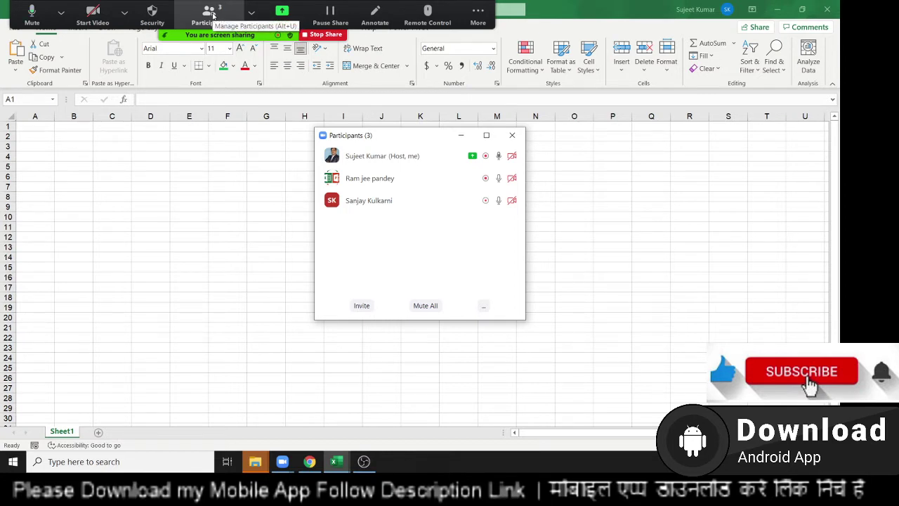
click(511, 135)
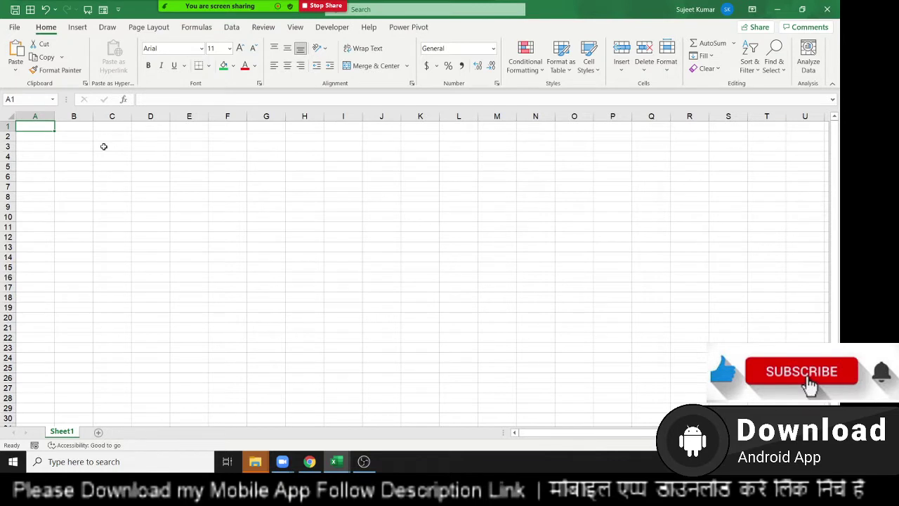
Step: Enter 'Office 365' in B2, discarding an initial 'Monthly Sales Report' entry
key(Right)
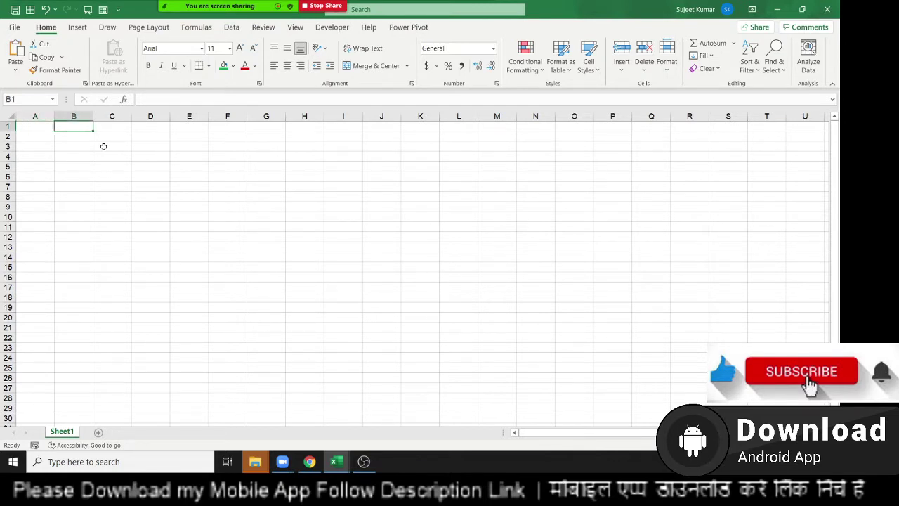
key(Down)
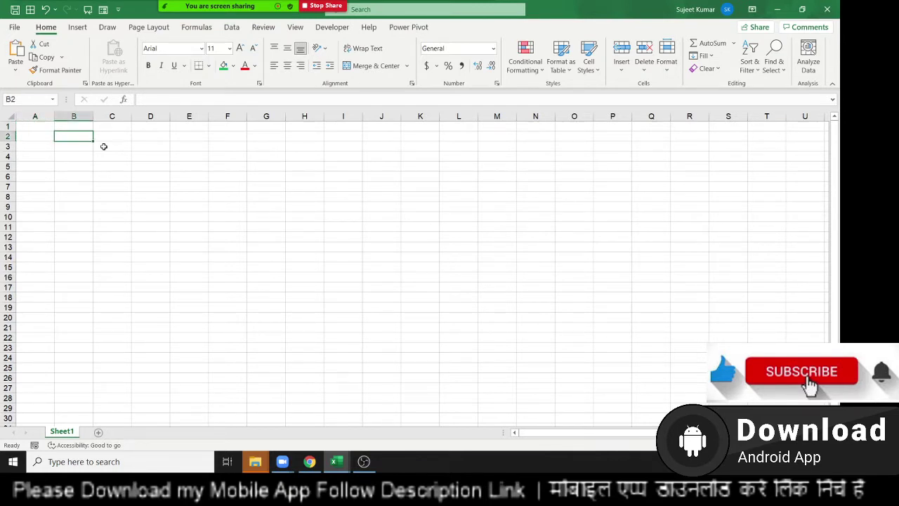
text(Ma)
key(BackSpace)
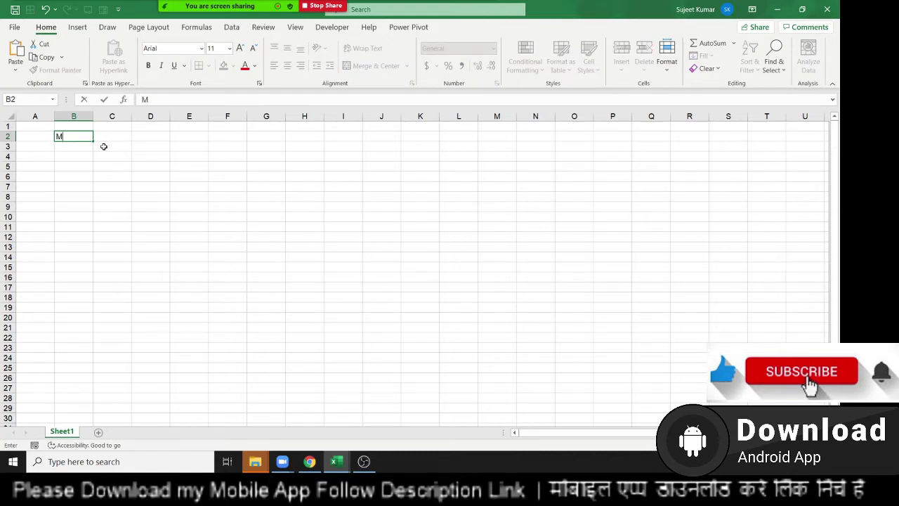
text(onthly Sales Report)
key(Escape)
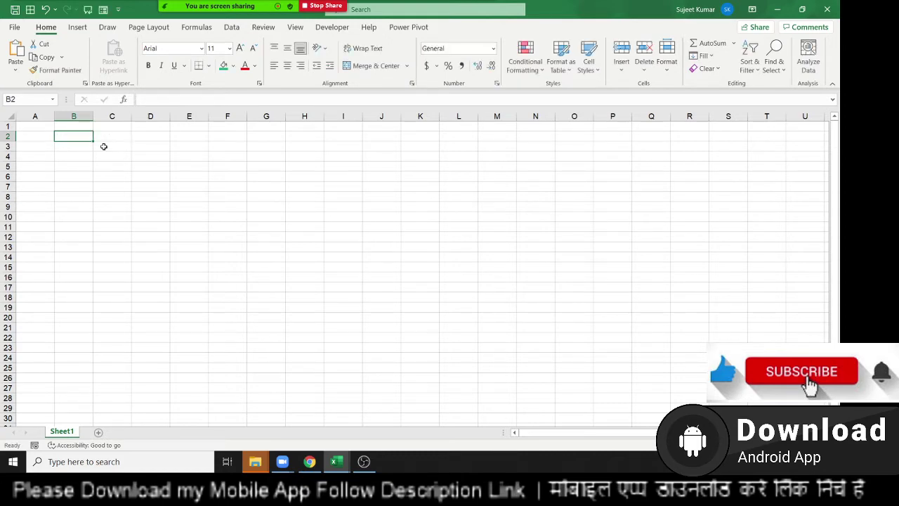
text(Off)
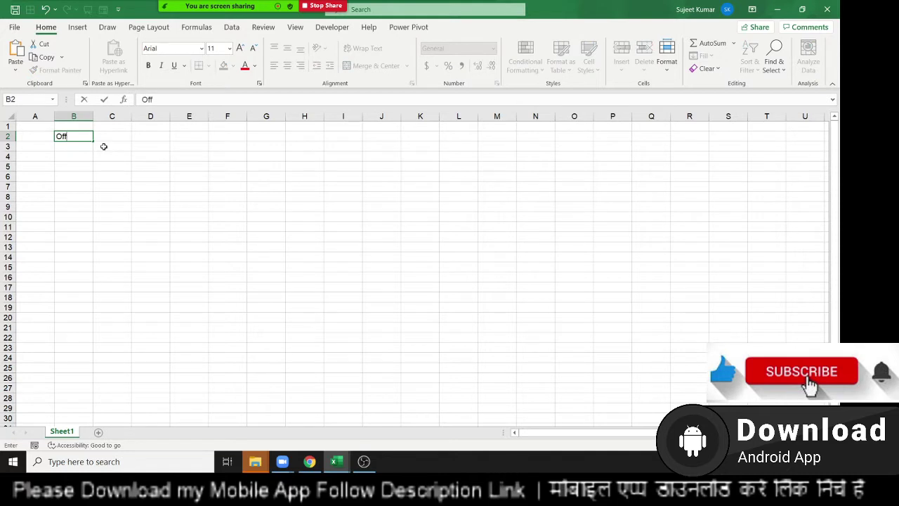
text(ice 365)
key(Return)
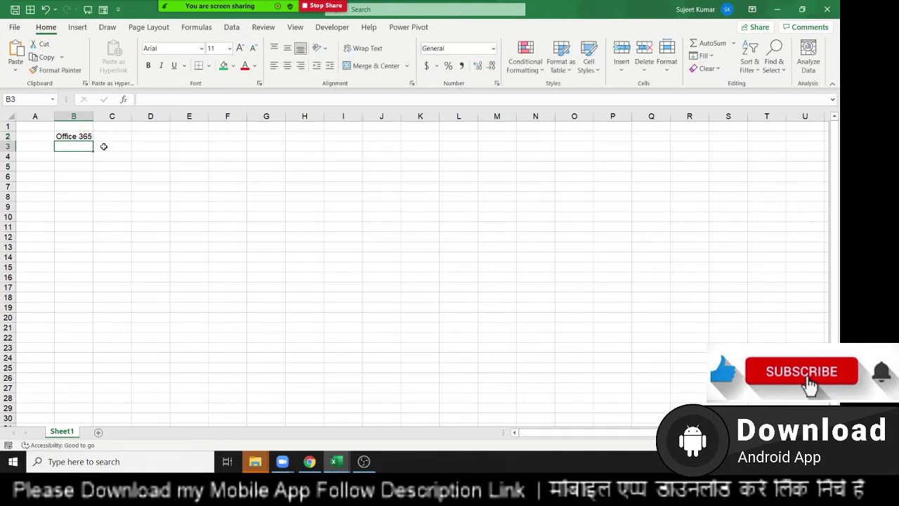
Step: Enter 'Excel 365' in B3 and 2019 in C4
text(Excel)
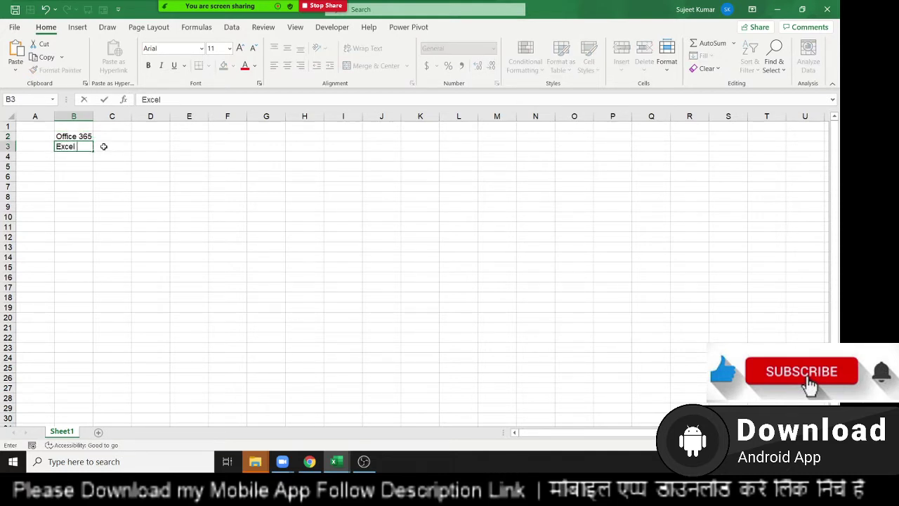
text( 365)
key(Return)
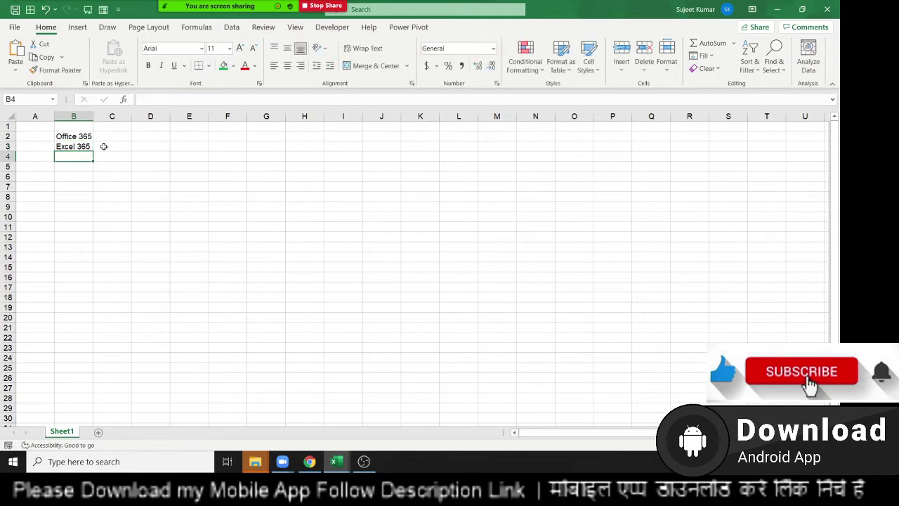
key(Up)
key(Right)
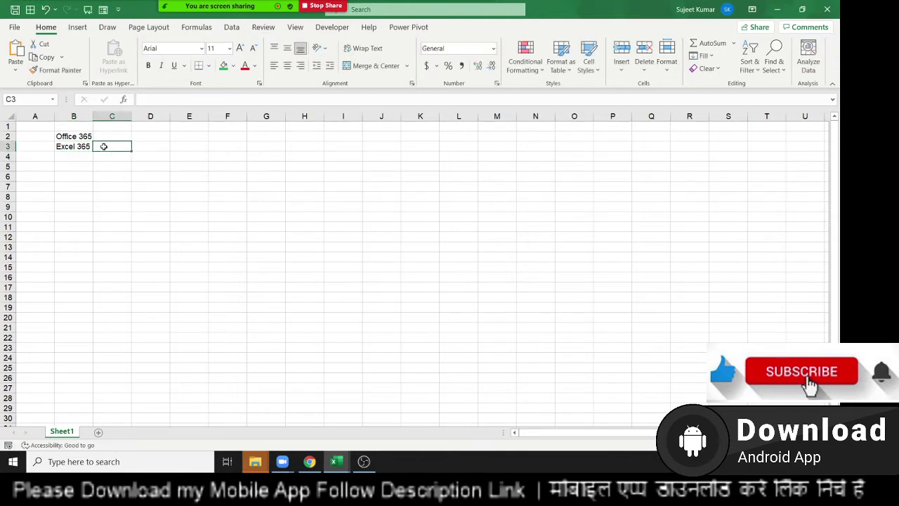
key(Down)
text(2019)
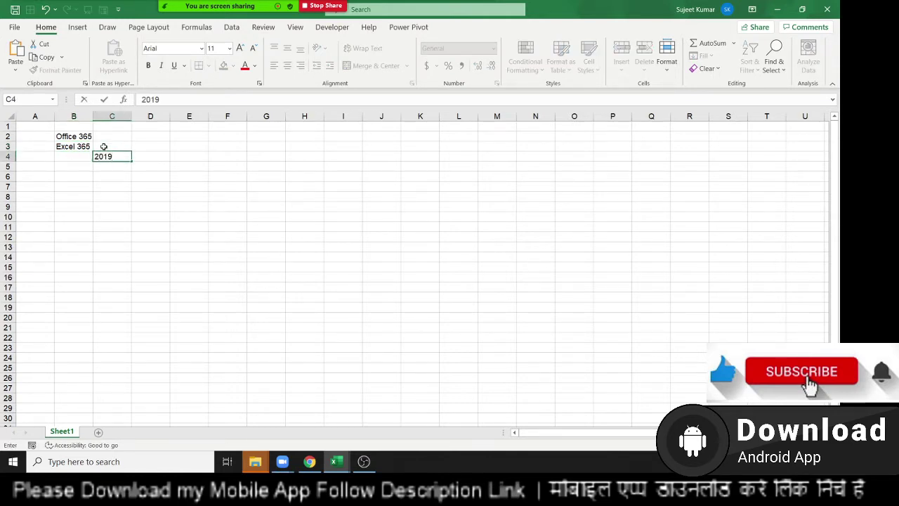
key(Tab)
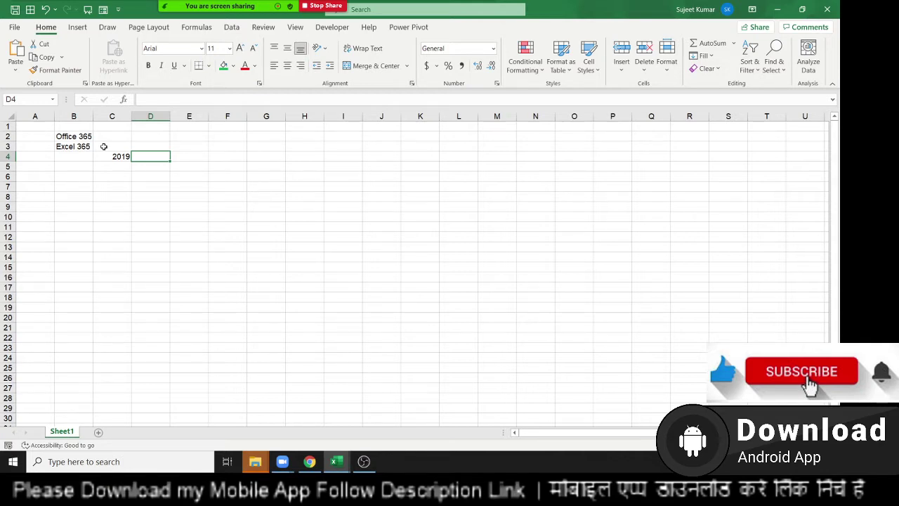
Step: Move the cell selection from C4 back around to D5
key(Left)
key(Up)
key(Left)
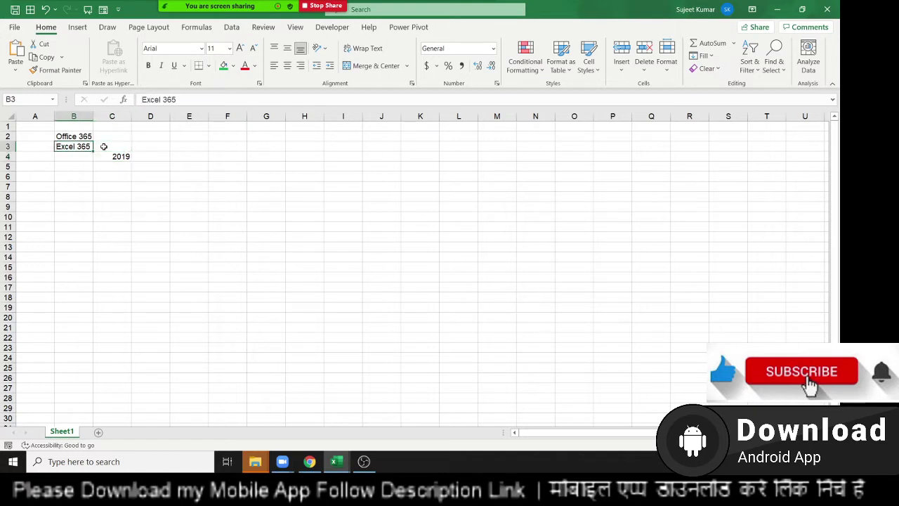
key(Down)
key(Down)
key(Right)
key(Right)
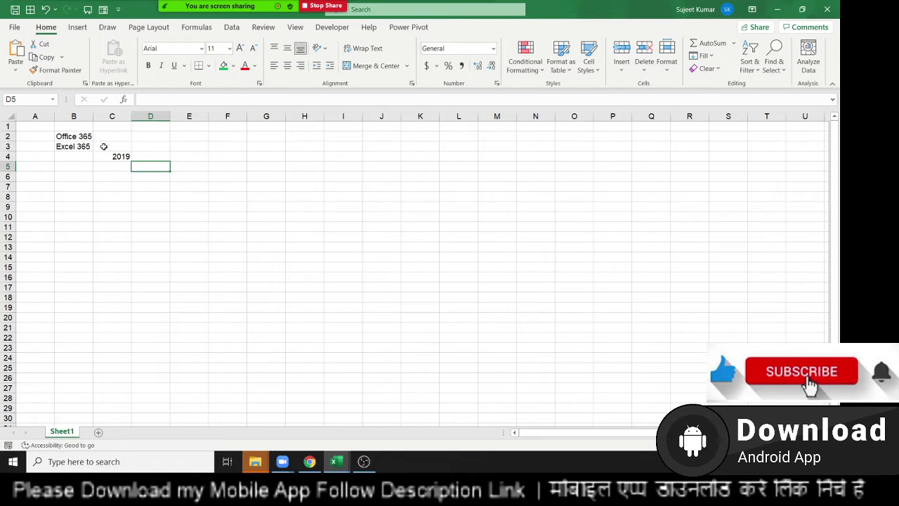
Step: Enter 1 in E2 and 'Data Storage' in F3, ending with the selection on G3
key(Up)
key(Up)
key(Up)
key(Right)
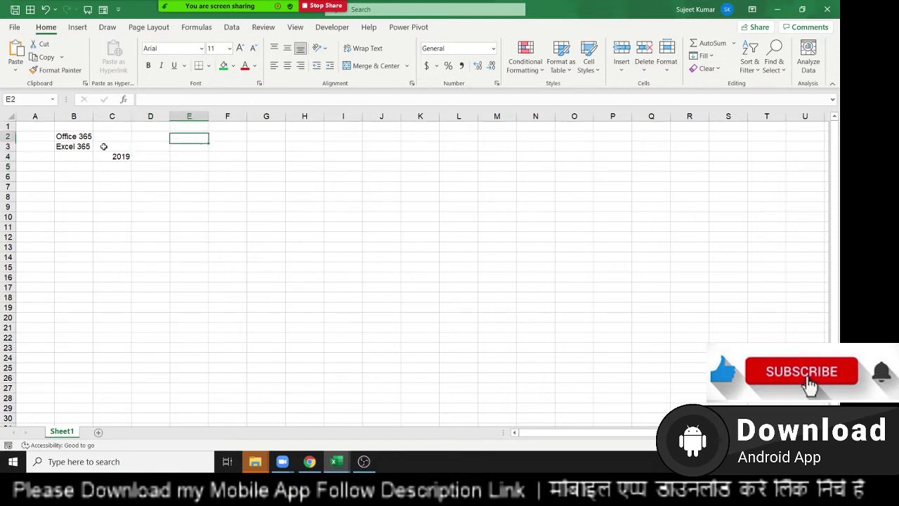
text(1)
key(Tab)
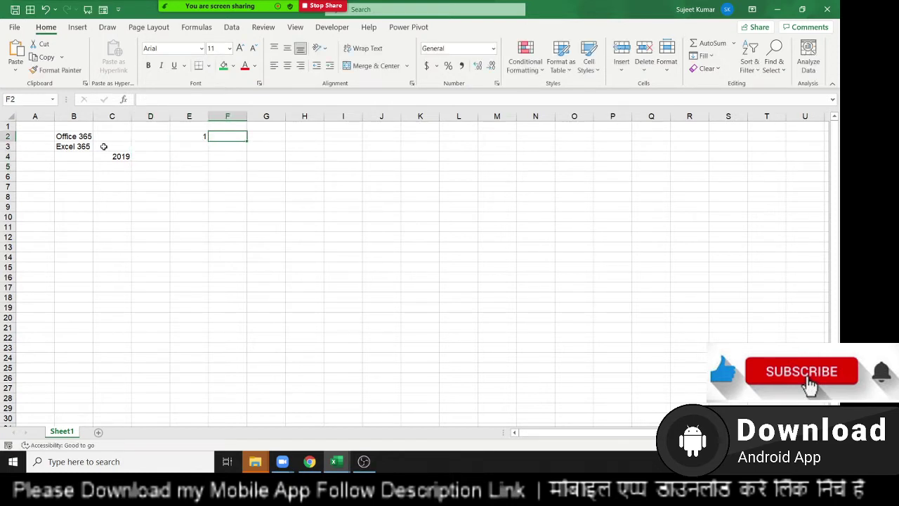
key(Down)
text(Data )
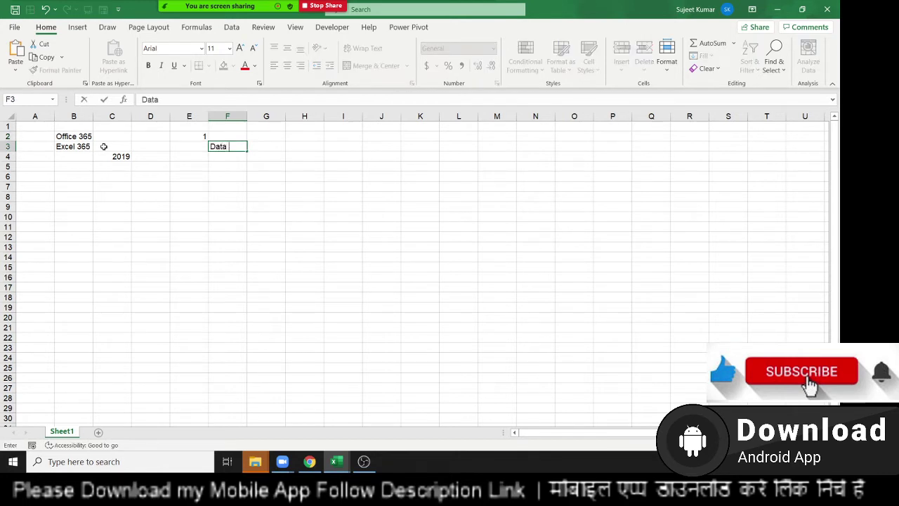
text(Storag)
text(e)
key(Return)
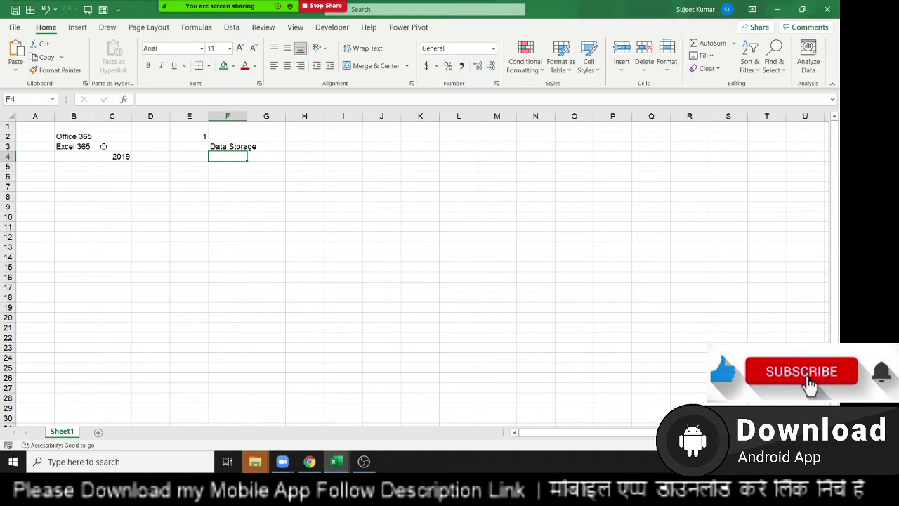
key(Up)
key(Right)
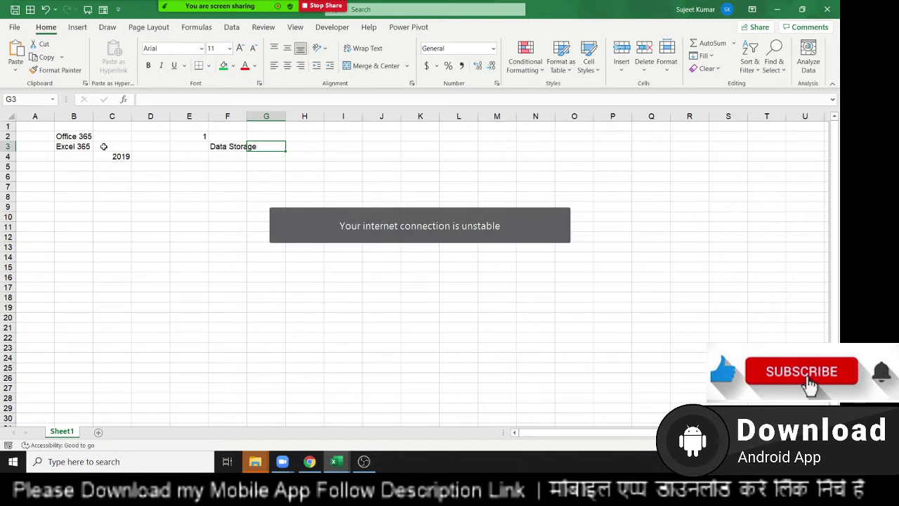
click(310, 214)
mouse_move(220, 6)
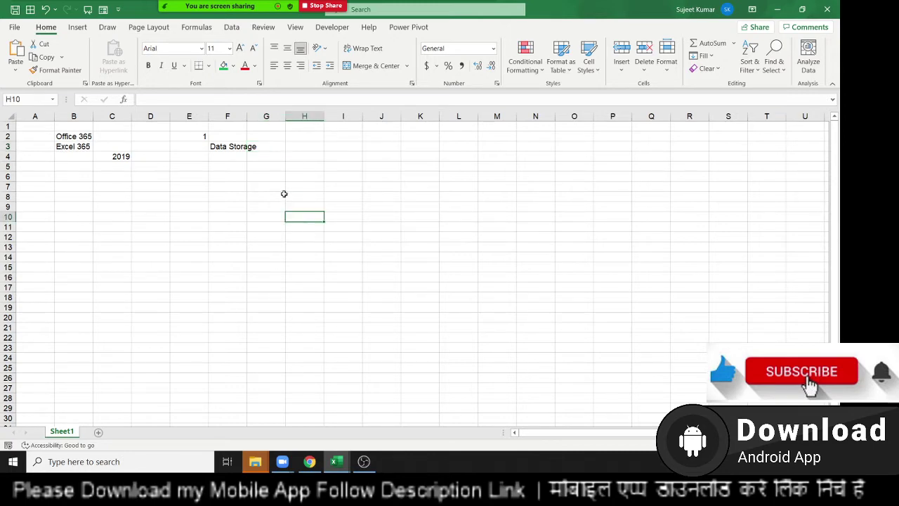
click(214, 25)
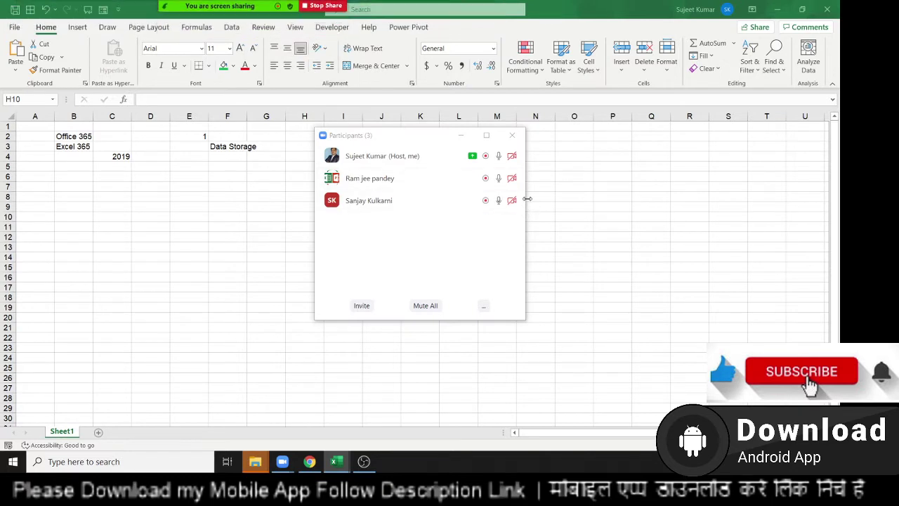
click(512, 135)
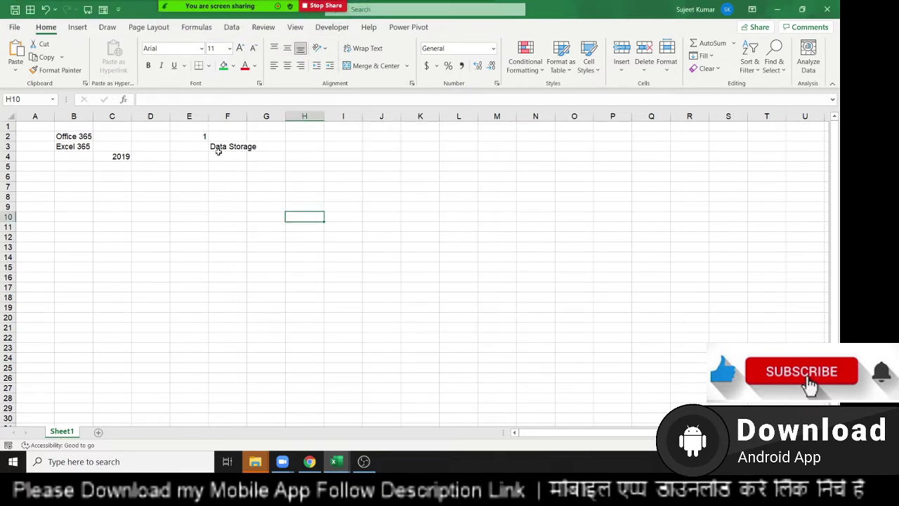
click(222, 155)
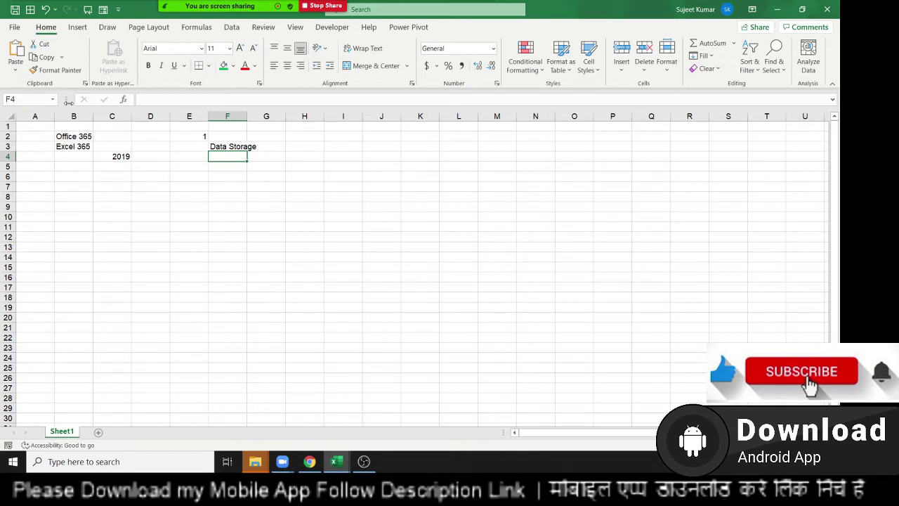
Step: After checking the Zoom participant list, enter 2 in E5 and 'Calculation' in F5, then select columns I and J
click(208, 11)
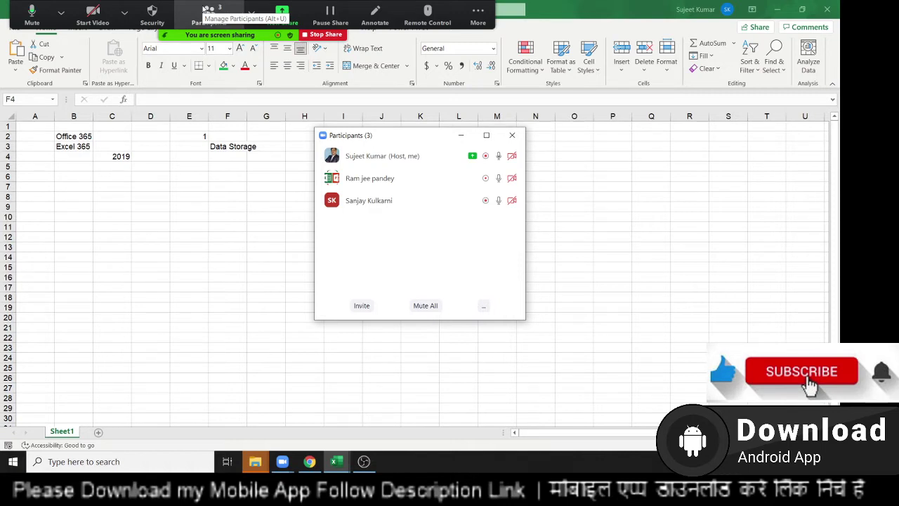
click(512, 135)
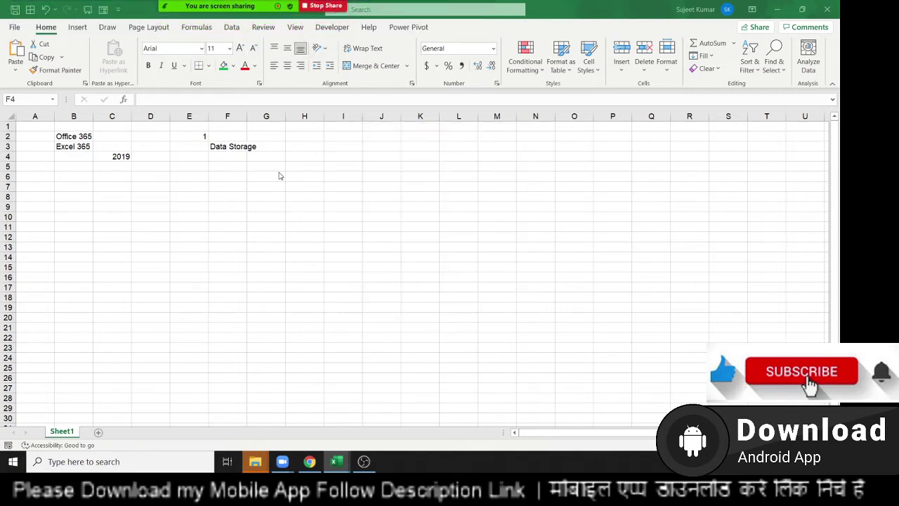
click(202, 171)
text(2)
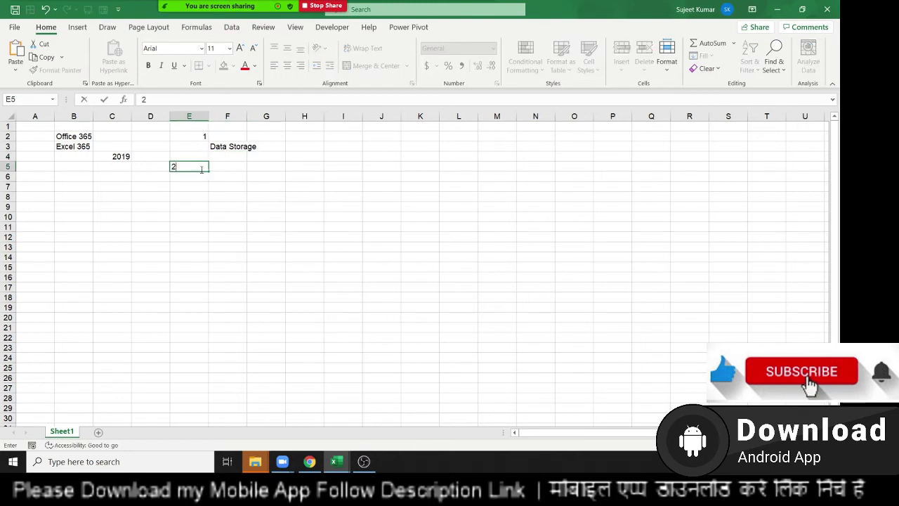
key(Tab)
text(Ca)
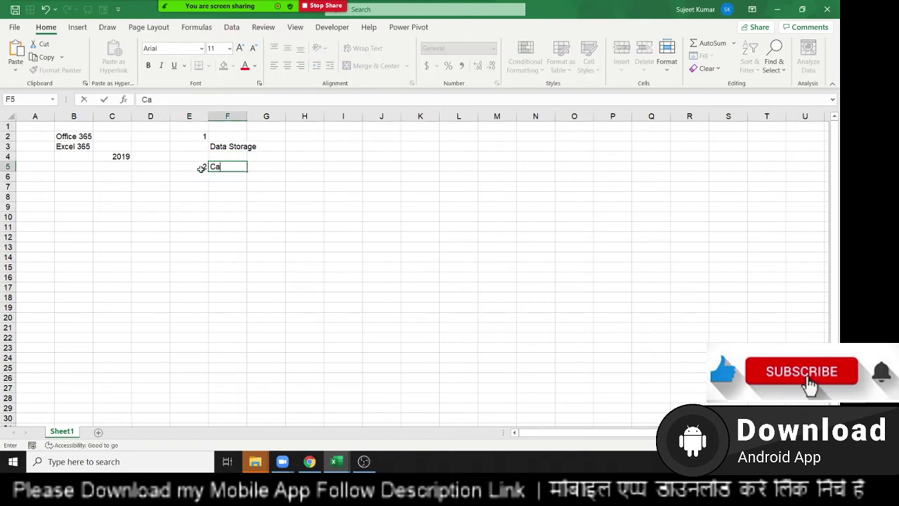
text(lc)
text(ulati)
text(on)
key(Return)
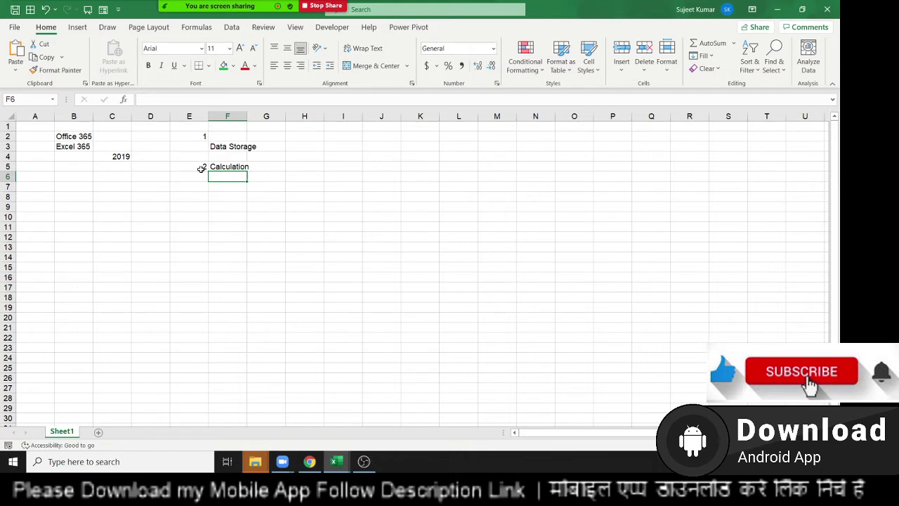
click(342, 115)
click(381, 116)
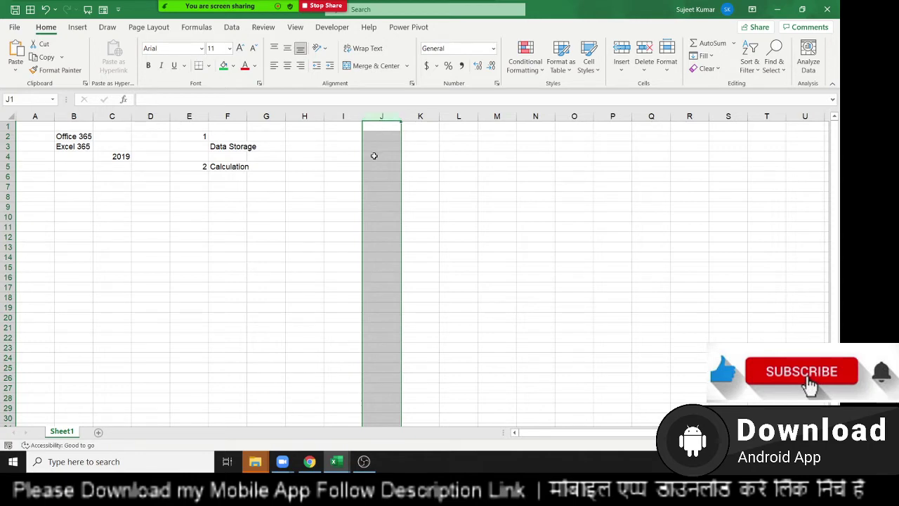
click(330, 172)
text(20)
key(Tab)
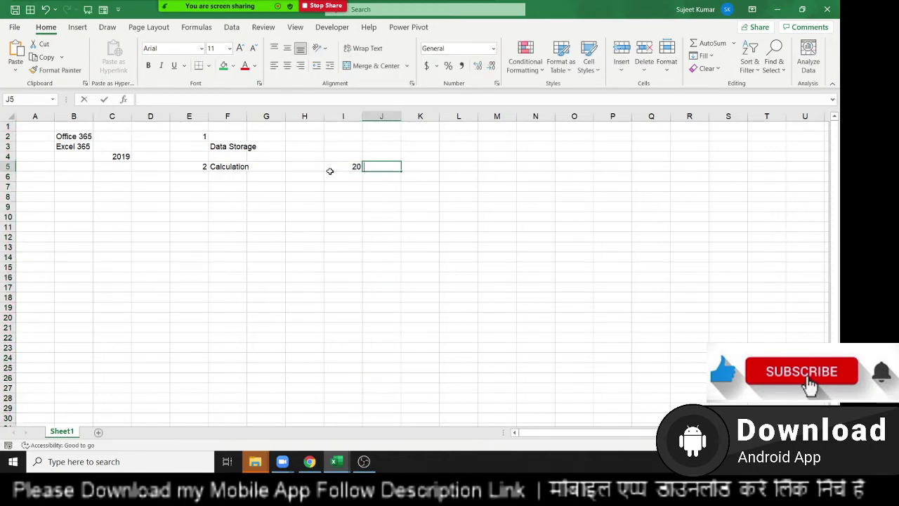
text(30)
key(Return)
click(433, 166)
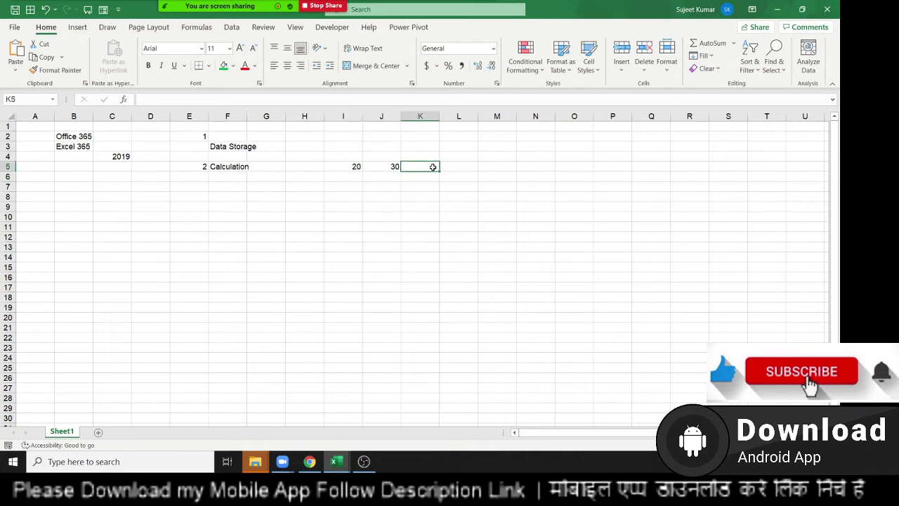
text(=)
key(Left)
key(Left)
text(*)
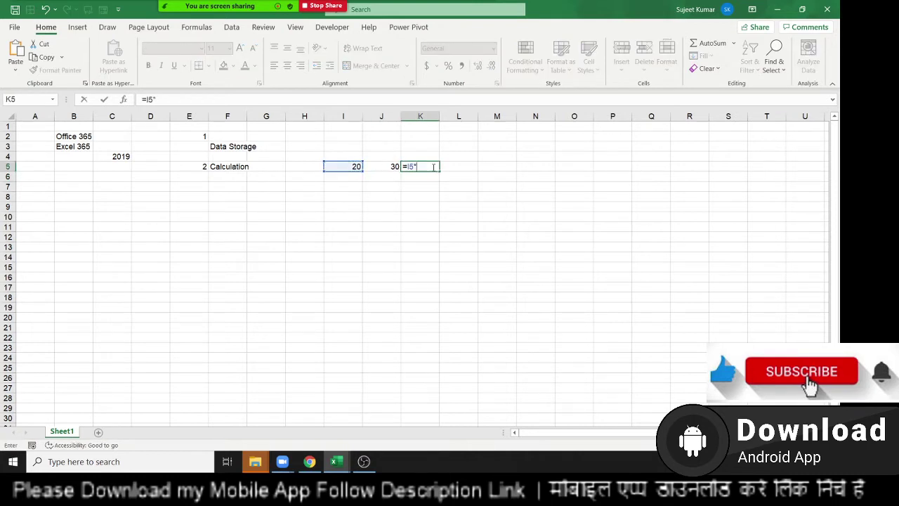
key(Left)
key(Return)
key(Left)
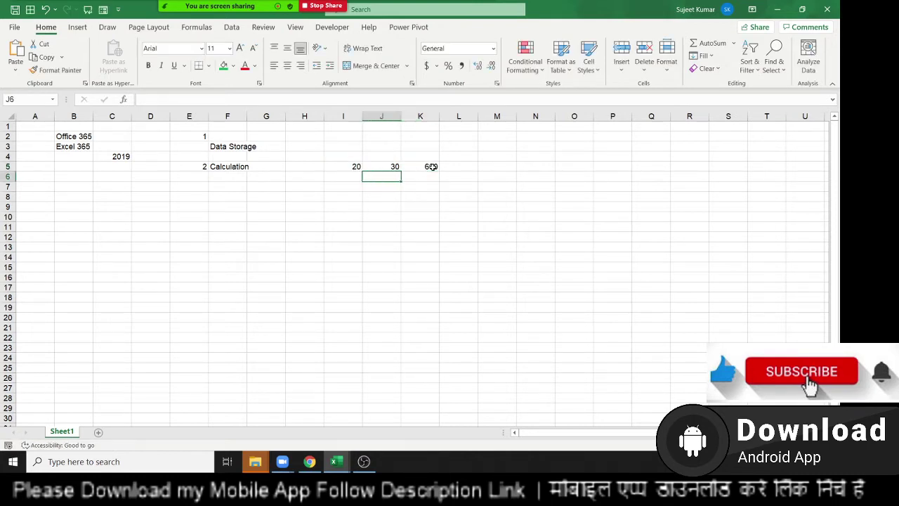
key(Left)
key(Up)
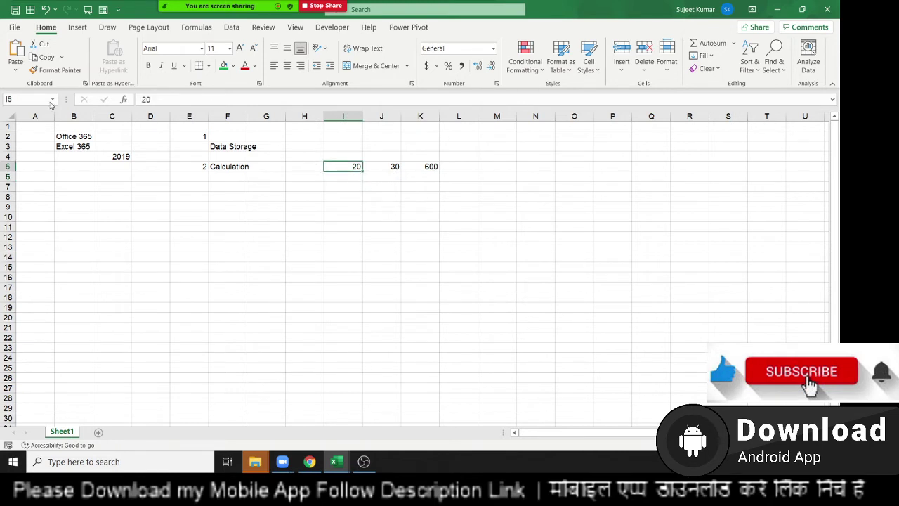
click(37, 102)
click(37, 102)
key(shift+Right)
key(shift+Right)
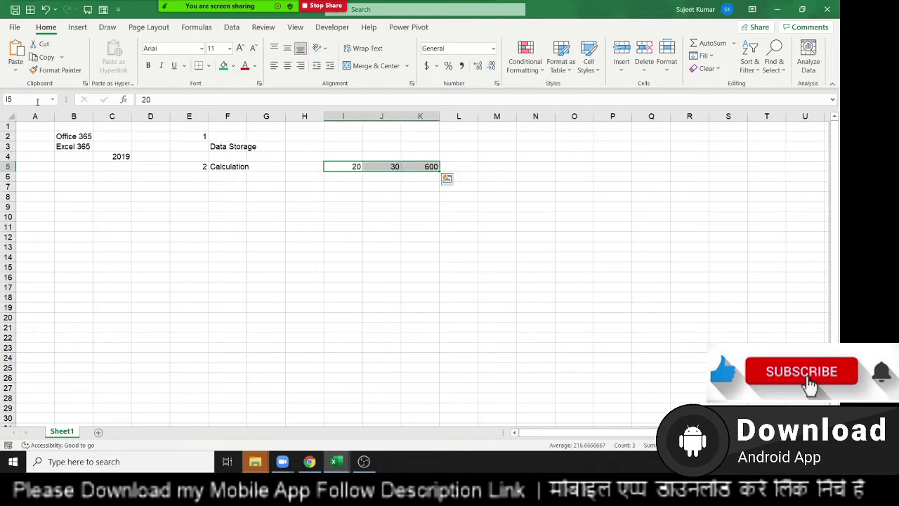
key(Delete)
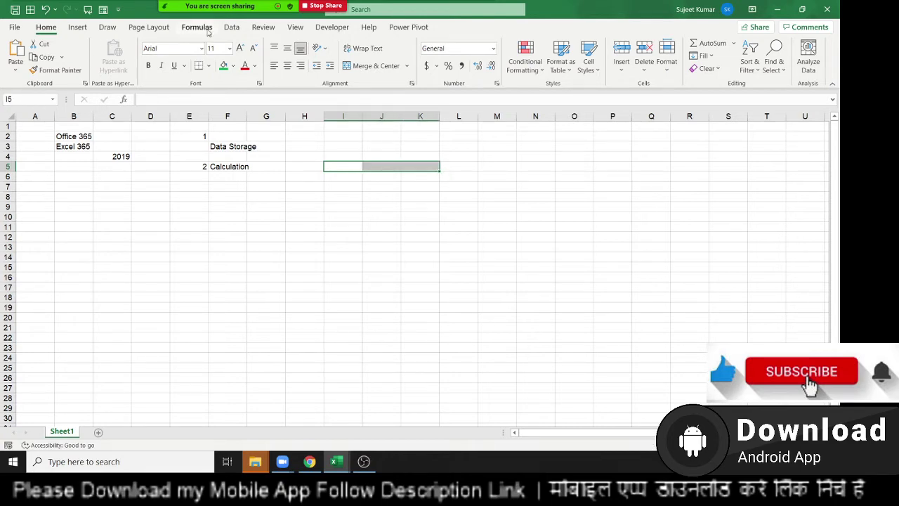
Step: Browse the Formulas tab's Date & Time, Lookup & Reference, More Functions, Text and Logical lists
click(197, 28)
click(180, 66)
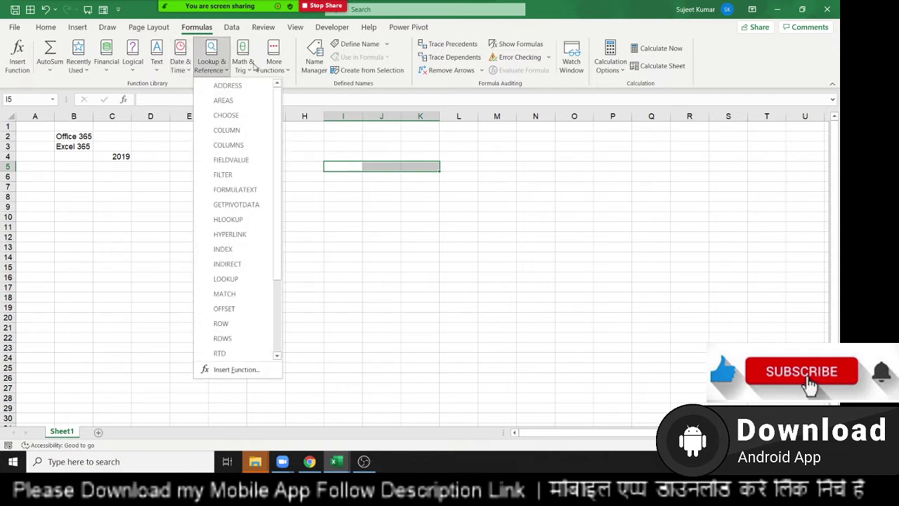
click(242, 63)
click(274, 65)
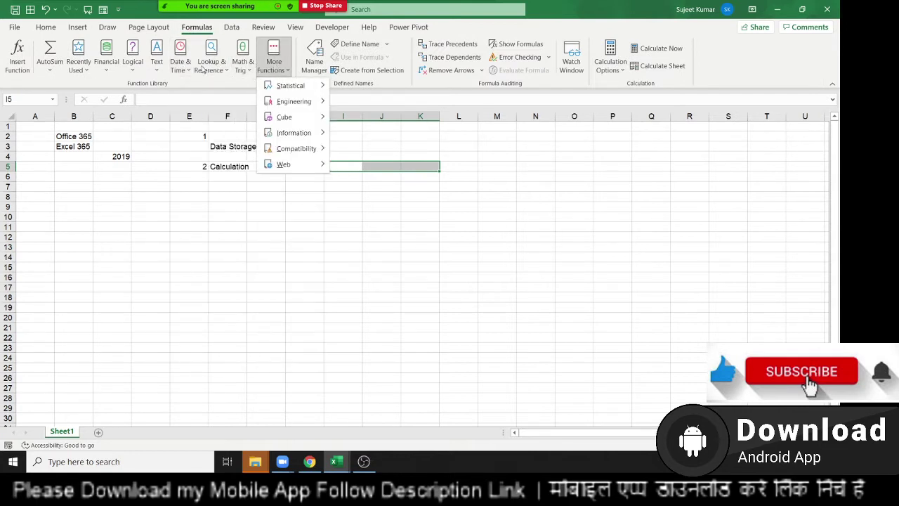
click(159, 66)
click(140, 67)
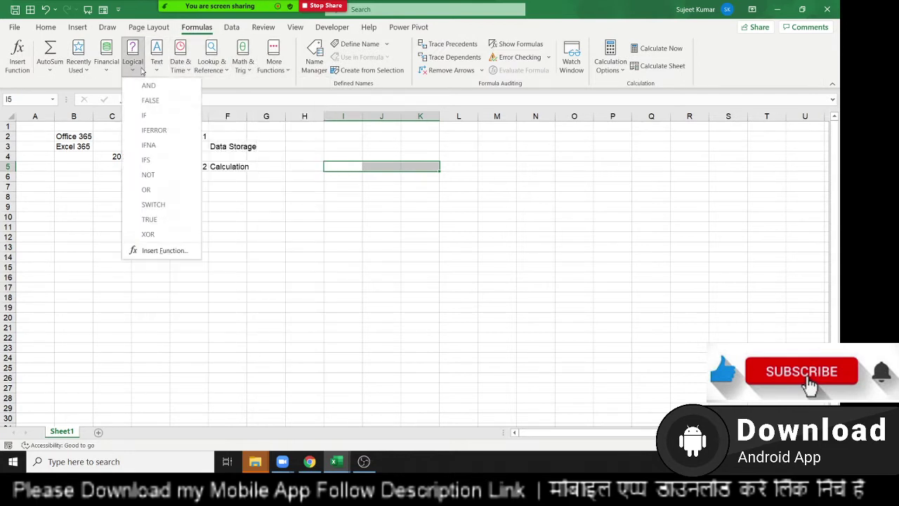
click(365, 164)
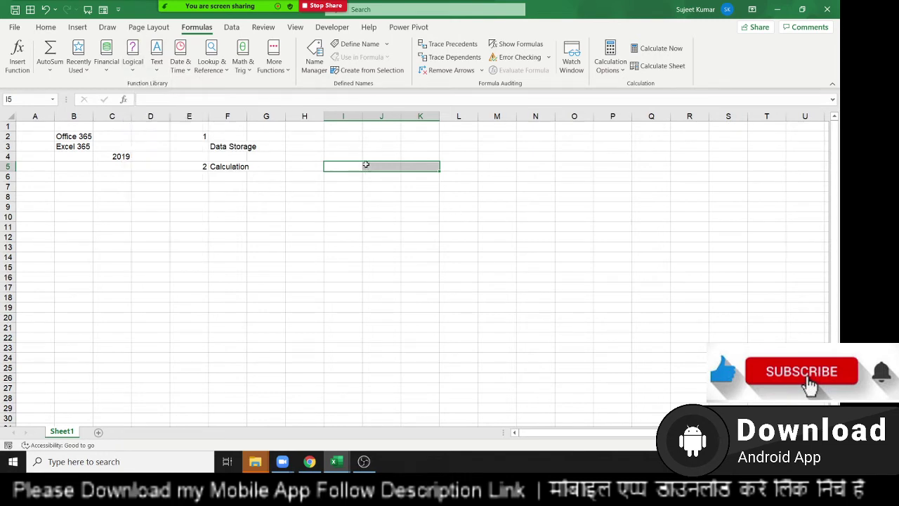
click(338, 181)
ctrl+scroll(338, 182, up, 5)
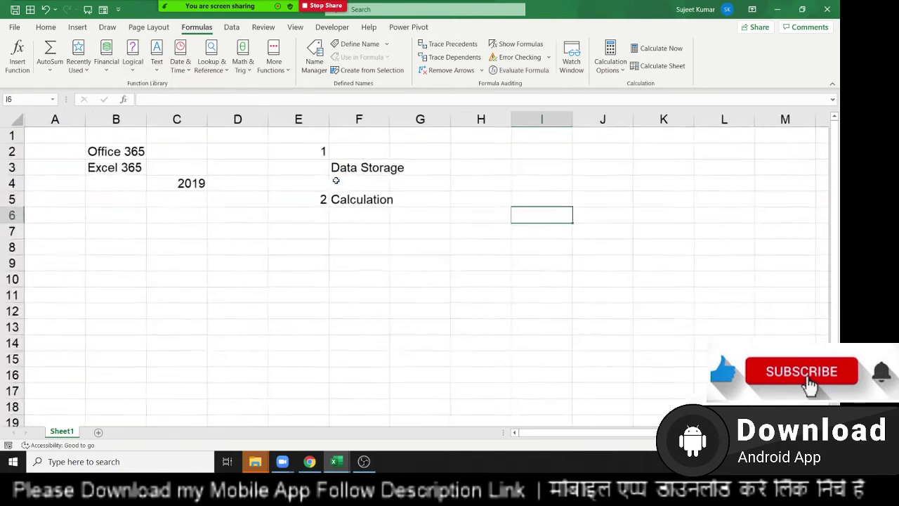
Step: Add headings Q1 and Q2 in H3:I3 with 50 and 56 beneath them
click(548, 175)
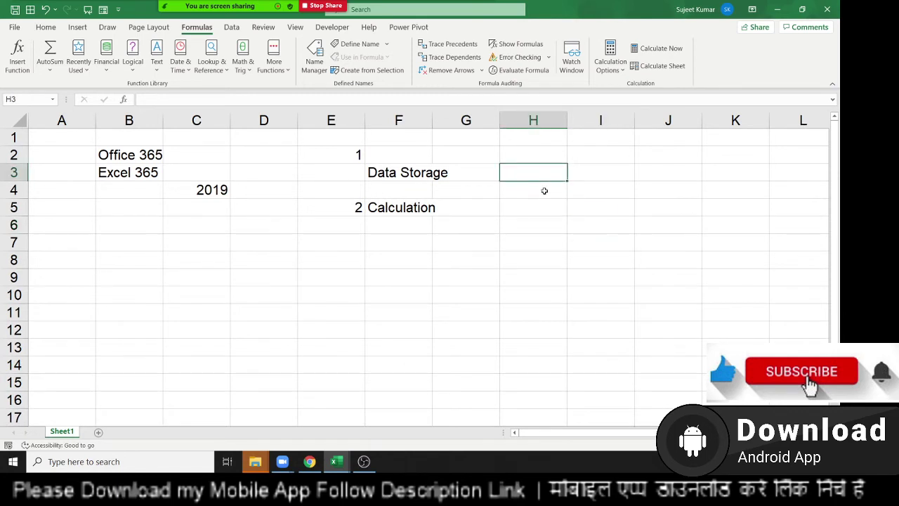
text(Q)
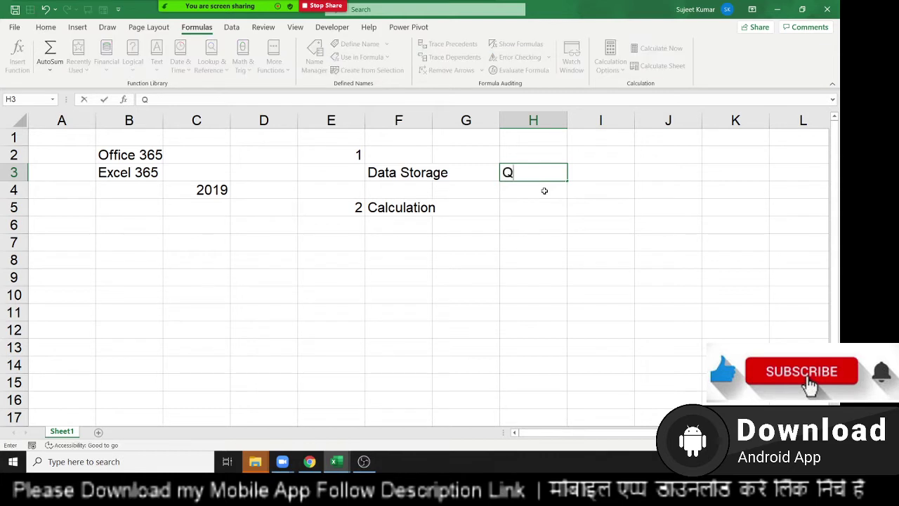
text(1)
key(Tab)
text(Q2)
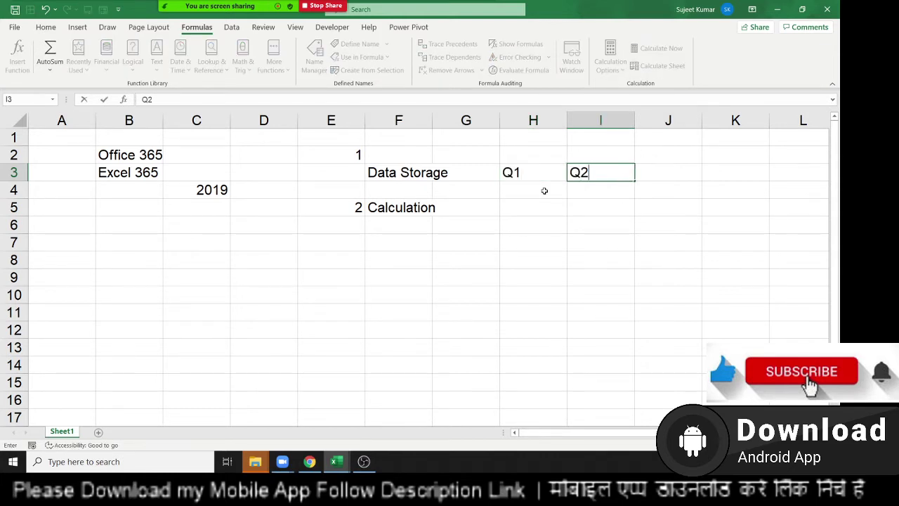
key(Return)
text(5)
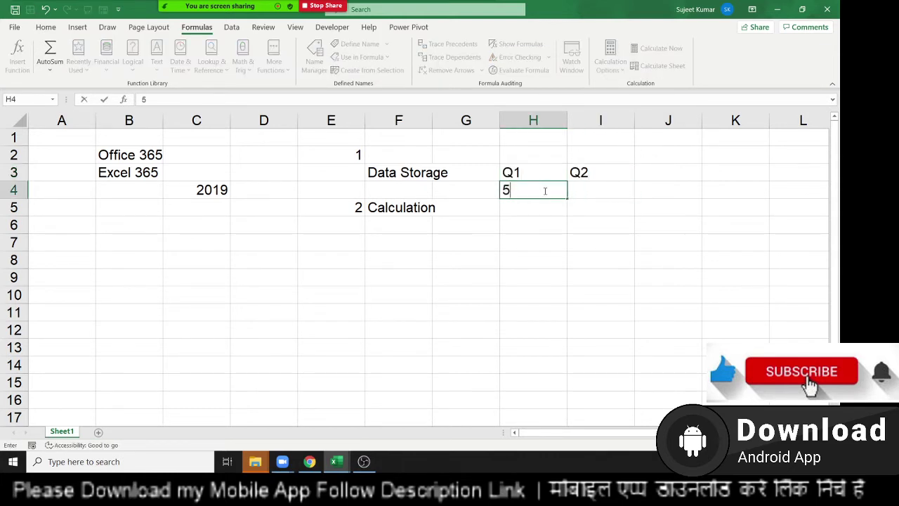
text(0)
key(Tab)
text(56)
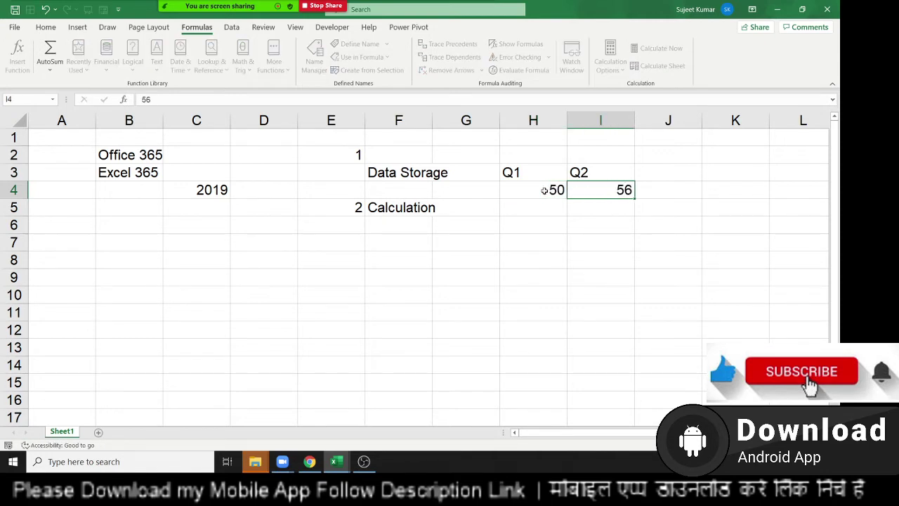
key(Tab)
Step: Enter the heading 'Gr' in J3
key(Up)
text(Gr)
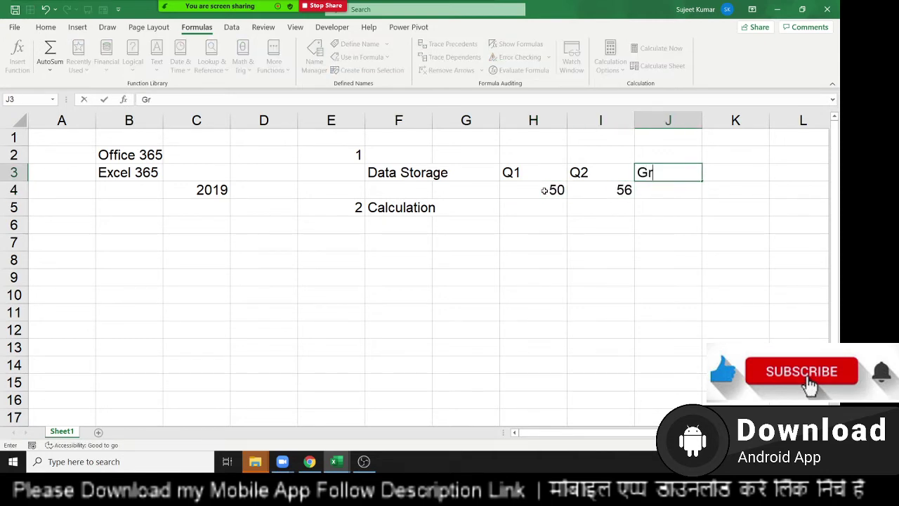
key(Return)
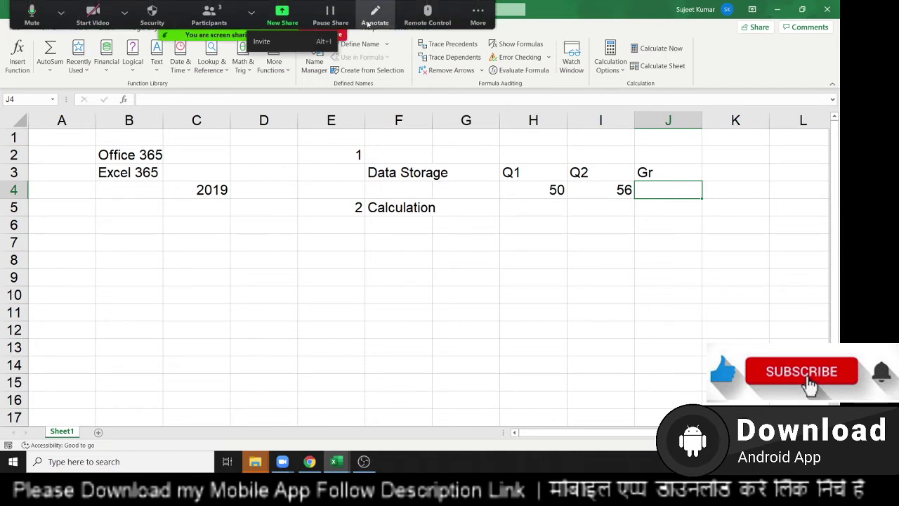
Step: Draw a fraction-style sketch in Zoom annotations below Calculation, near the Q1 and Q2 figures
click(366, 25)
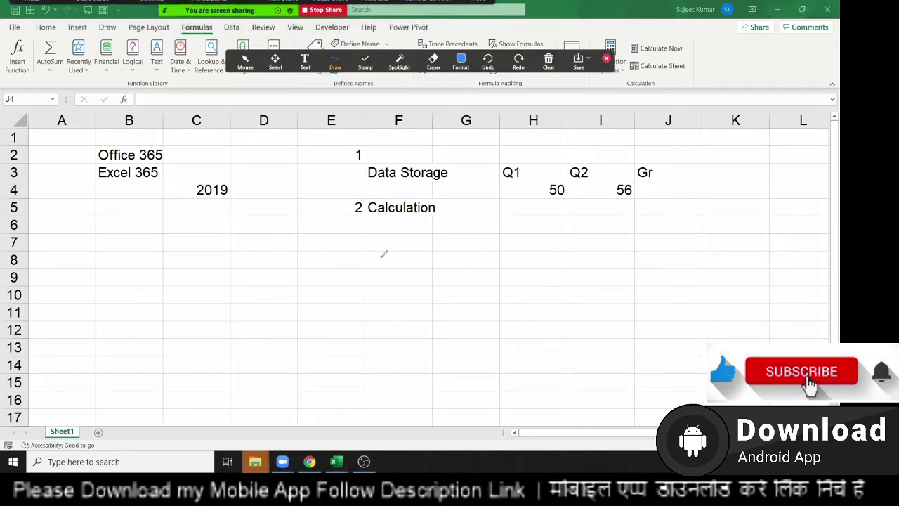
drag(443, 243, 505, 268)
mouse_move(481, 231)
mouse_down()
mouse_move(496, 226)
mouse_move(555, 262)
mouse_move(552, 230)
mouse_move(577, 208)
mouse_move(651, 246)
mouse_up()
drag(489, 304, 676, 267)
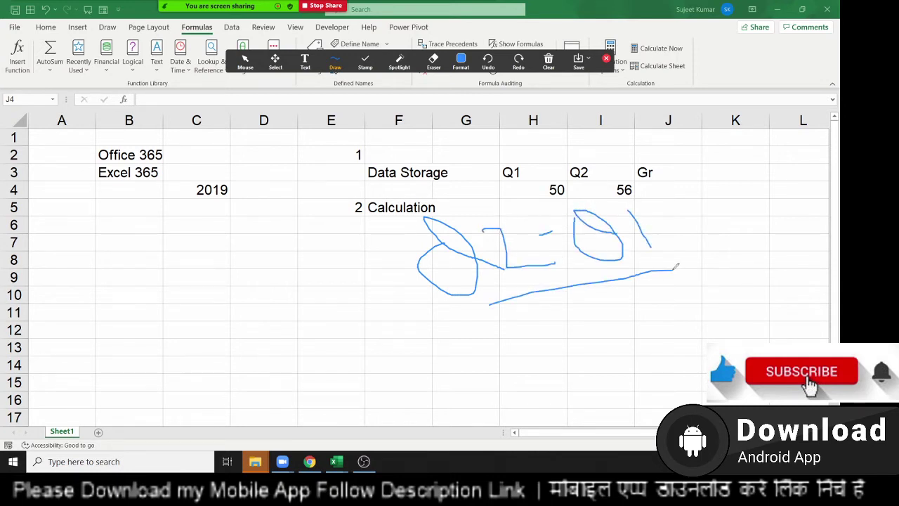
mouse_move(615, 305)
mouse_down()
mouse_move(639, 308)
mouse_move(644, 330)
mouse_move(669, 324)
mouse_up()
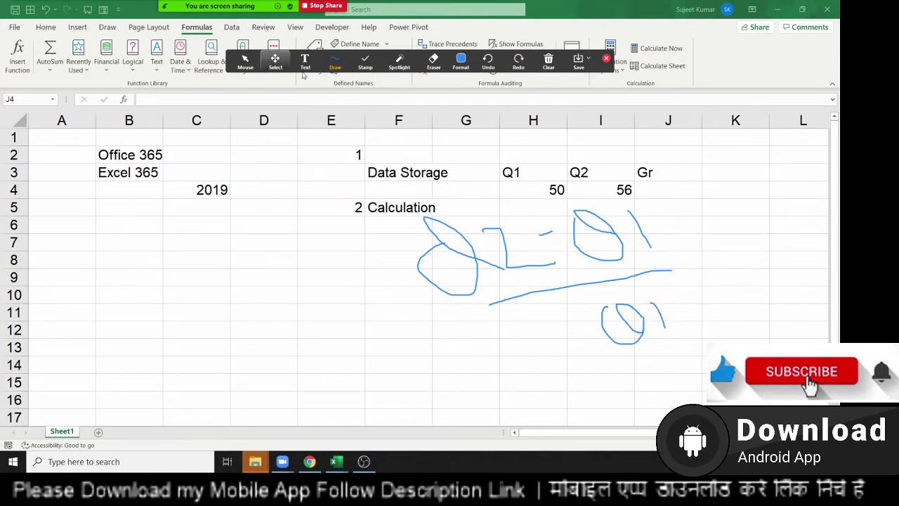
Step: Enter the growth formula =(I4-H4)/H4 in J4, which shows 0.12
click(604, 62)
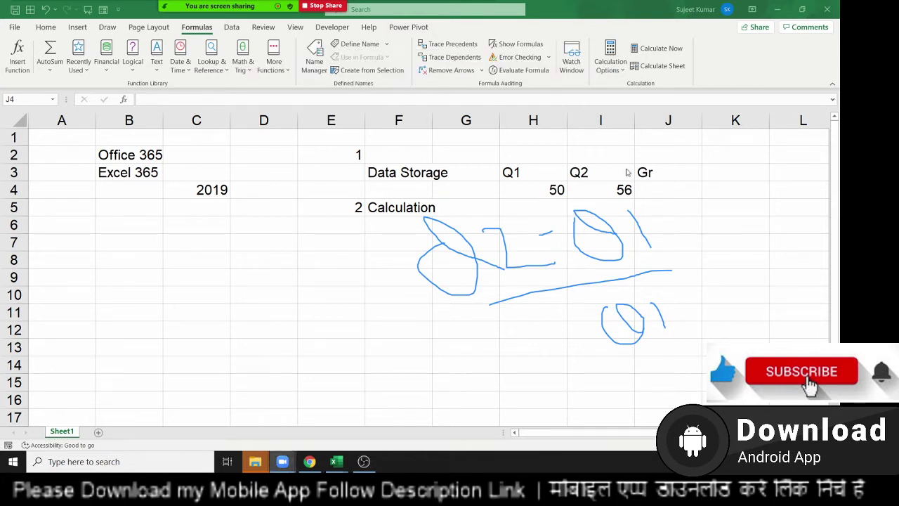
click(653, 193)
text(=)
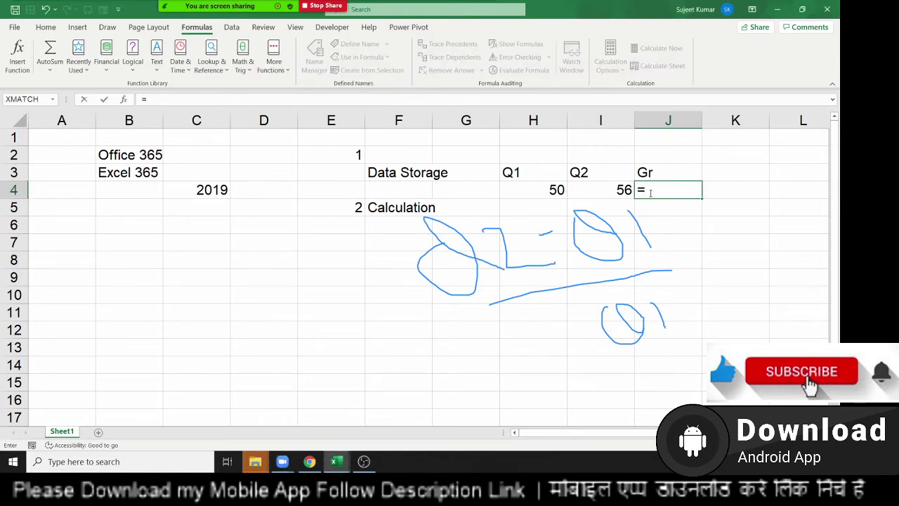
text(()
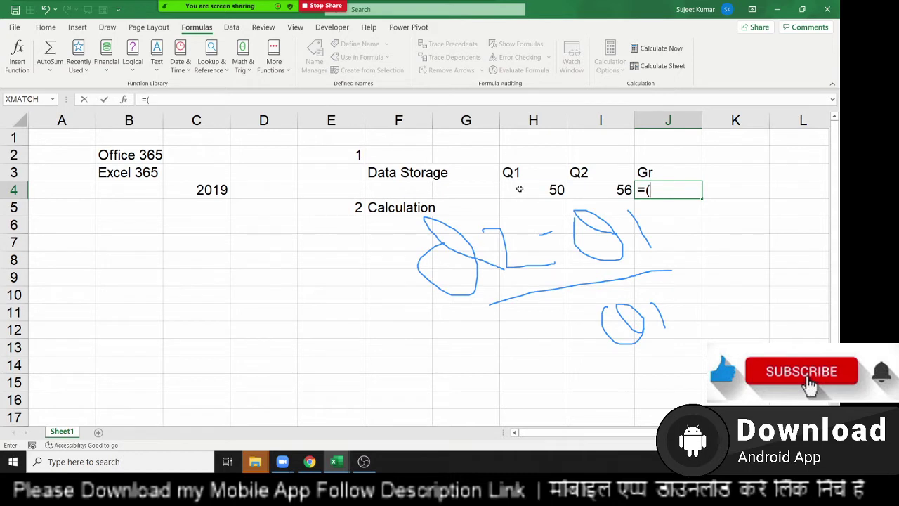
click(520, 189)
click(610, 192)
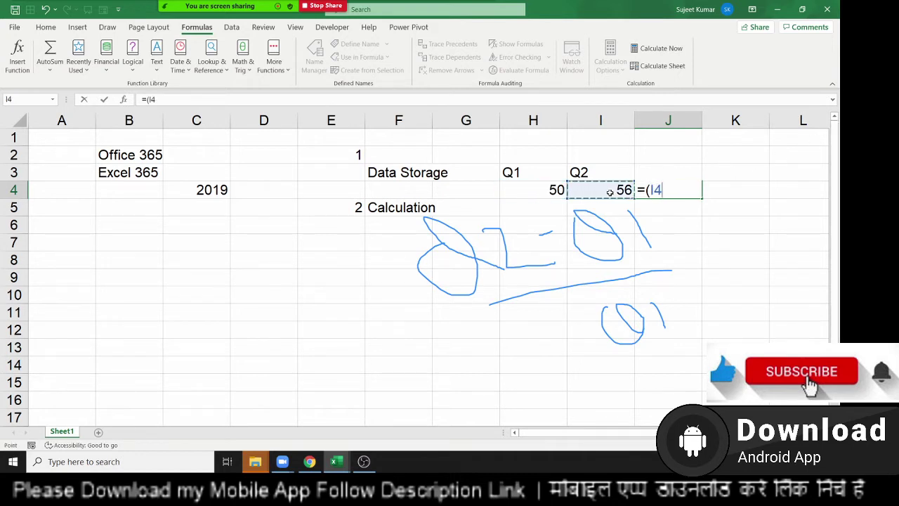
text(-)
click(517, 191)
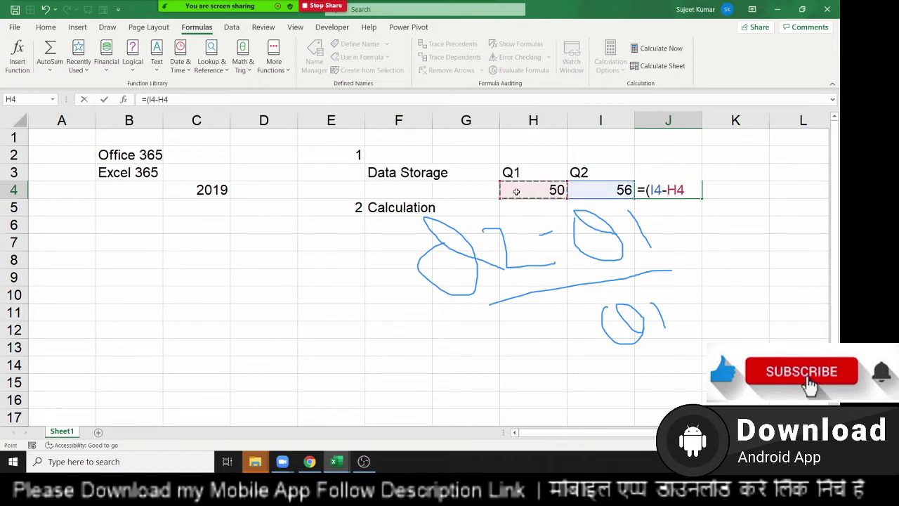
text()/)
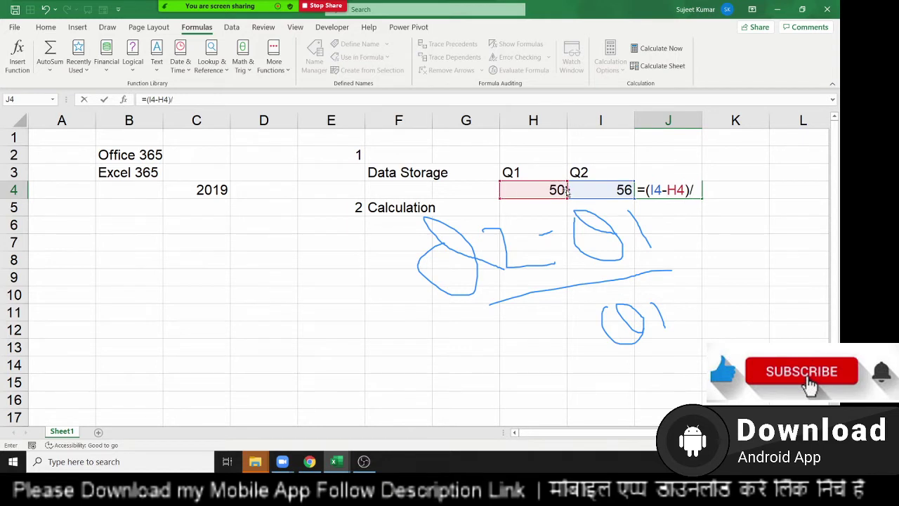
click(524, 197)
key(ctrl+Return)
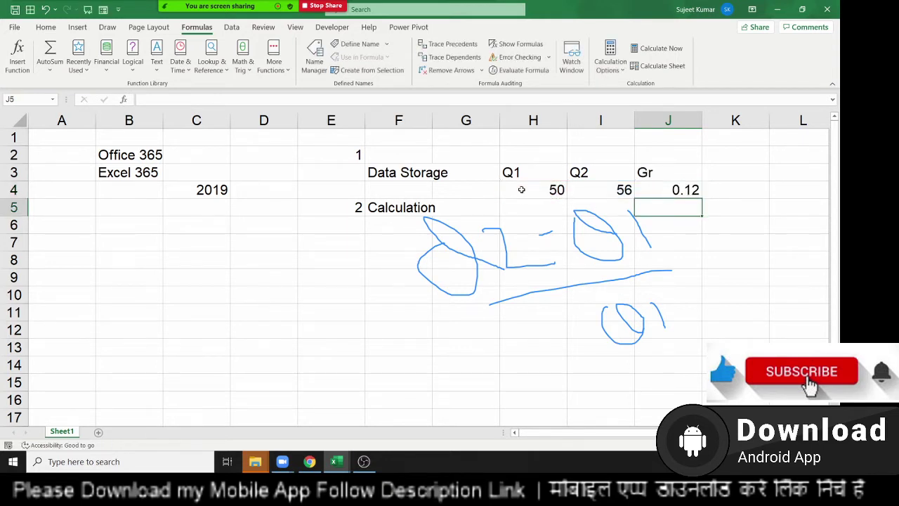
click(44, 28)
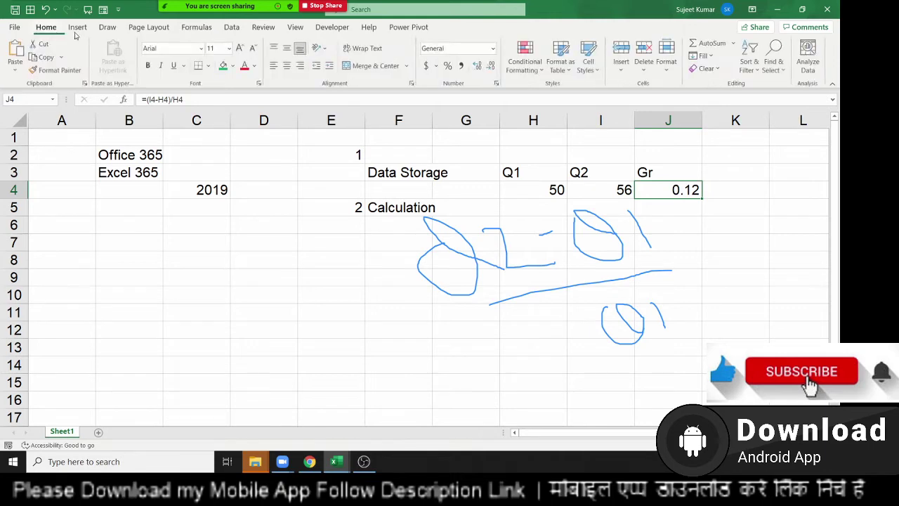
Step: Apply Percent Style to J4 so the growth displays as 12%
click(447, 66)
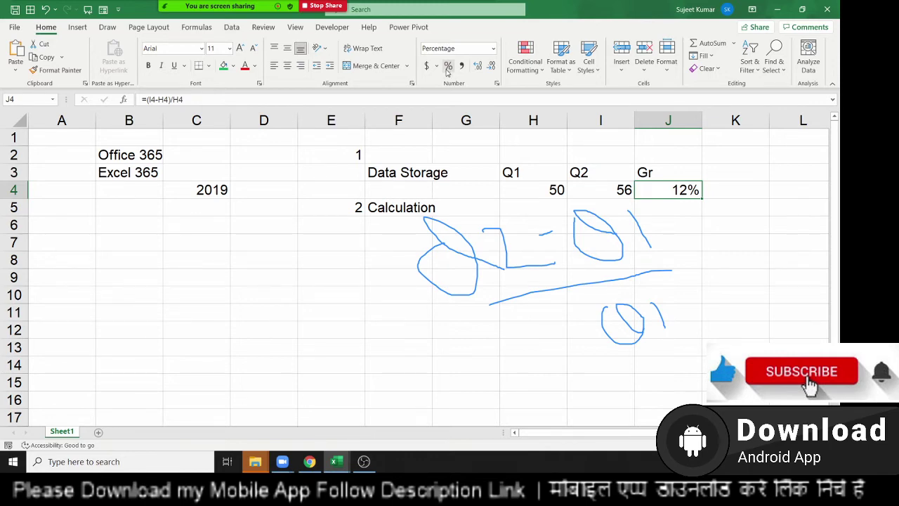
mouse_move(450, 5)
click(477, 16)
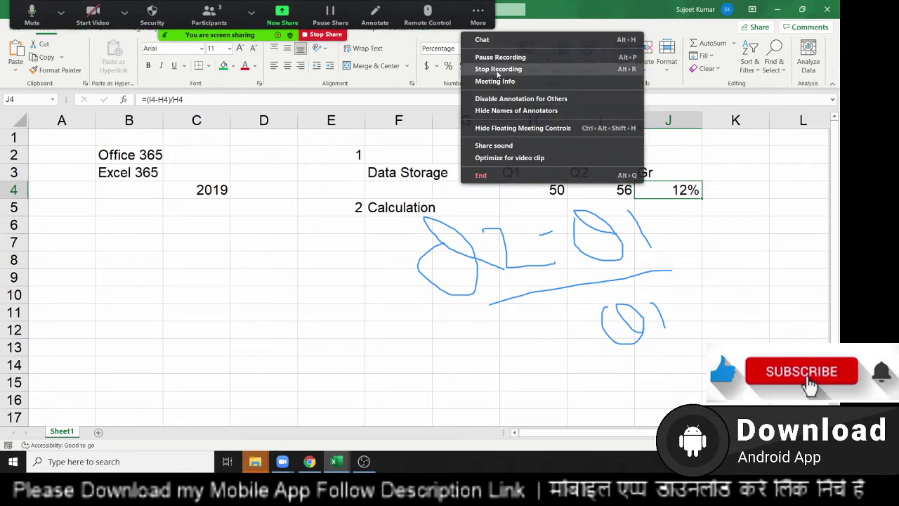
Step: Remove the blue sketch with Zoom's Clear All Drawings and end annotating
click(398, 21)
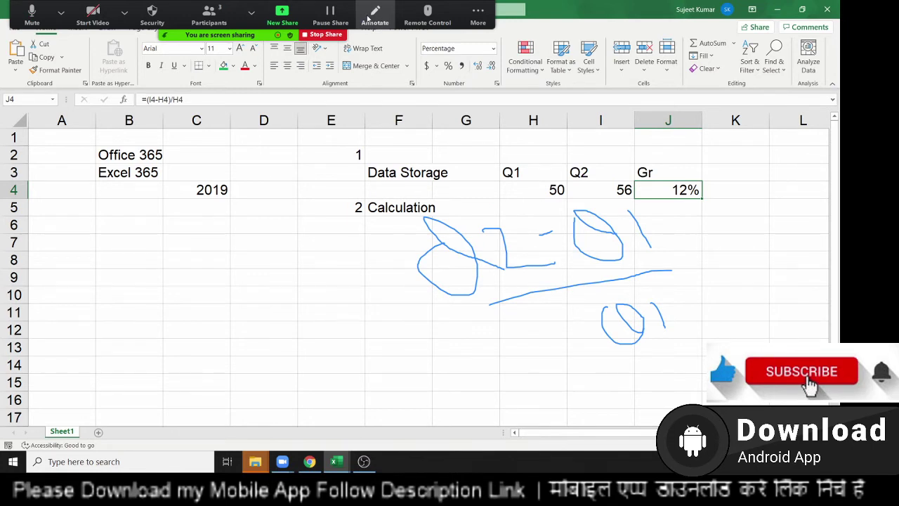
click(377, 23)
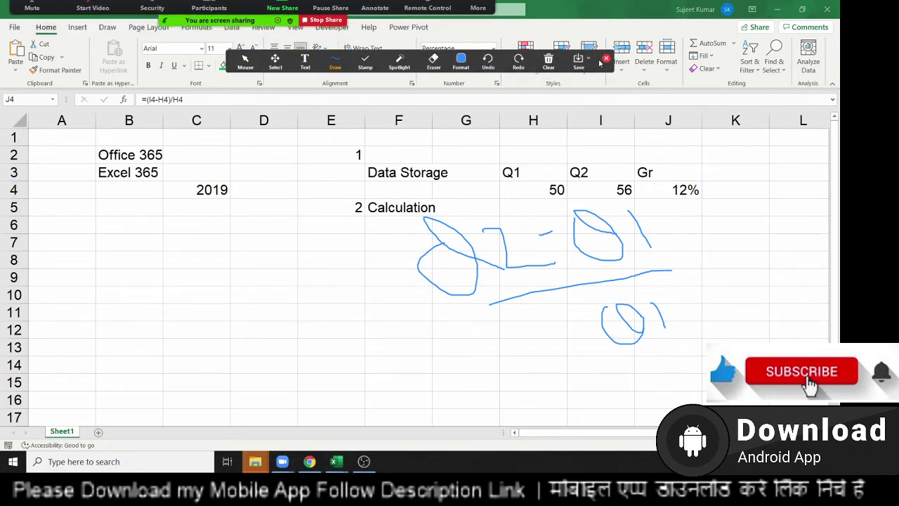
click(587, 59)
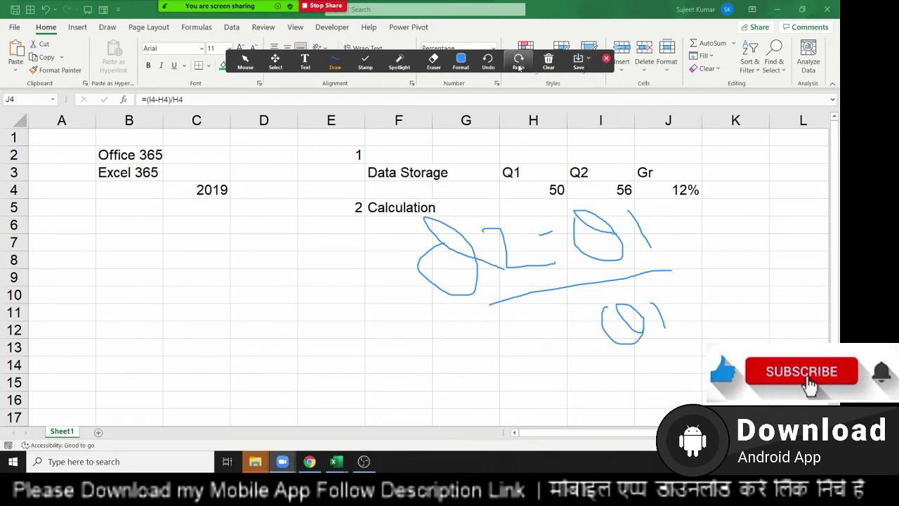
click(606, 59)
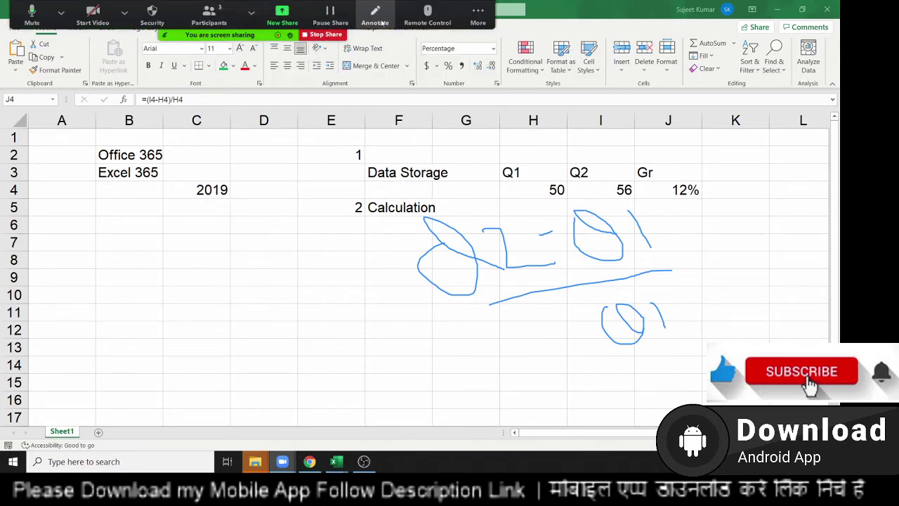
click(384, 24)
click(548, 61)
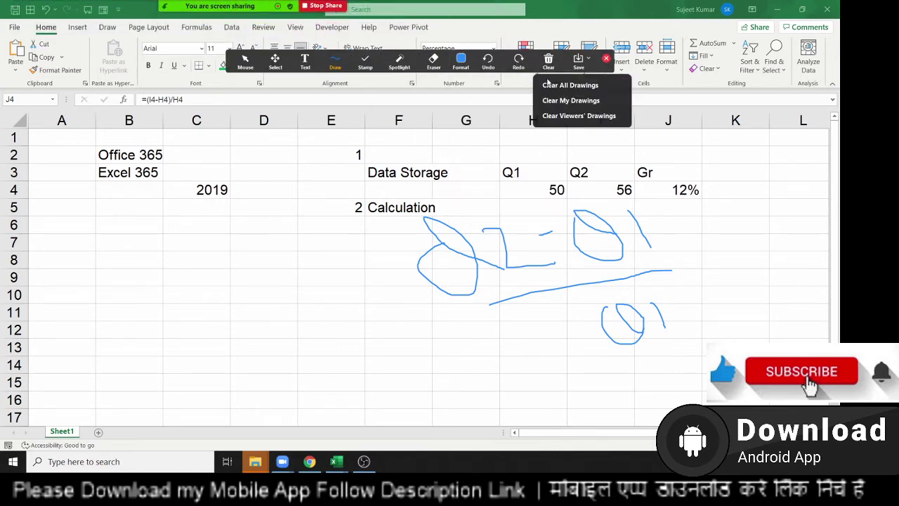
click(552, 103)
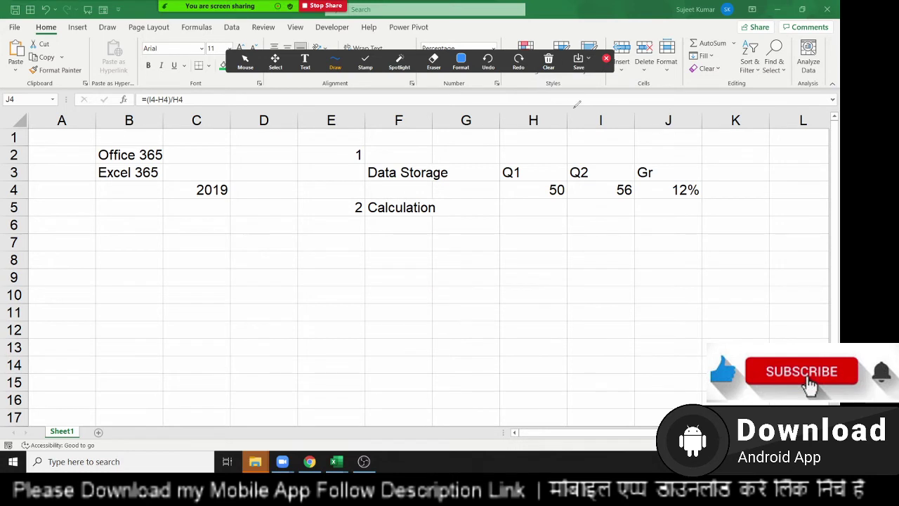
click(606, 59)
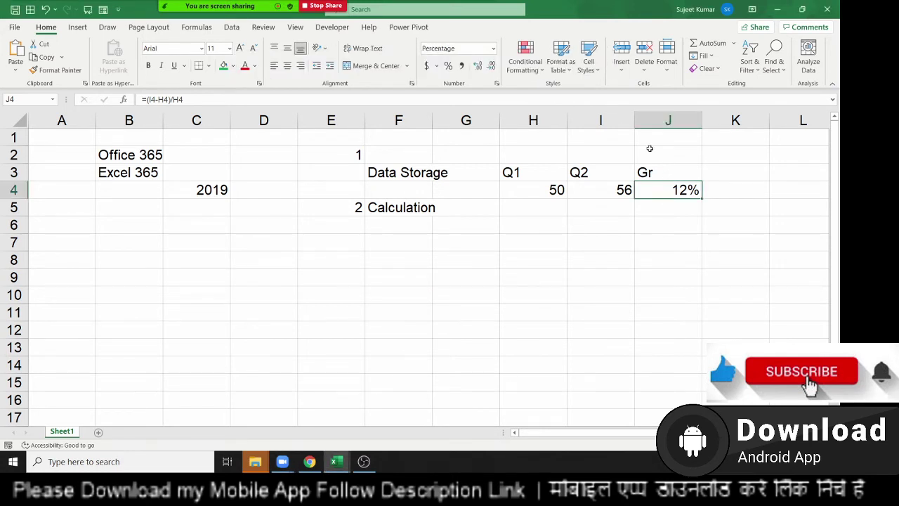
text(=)
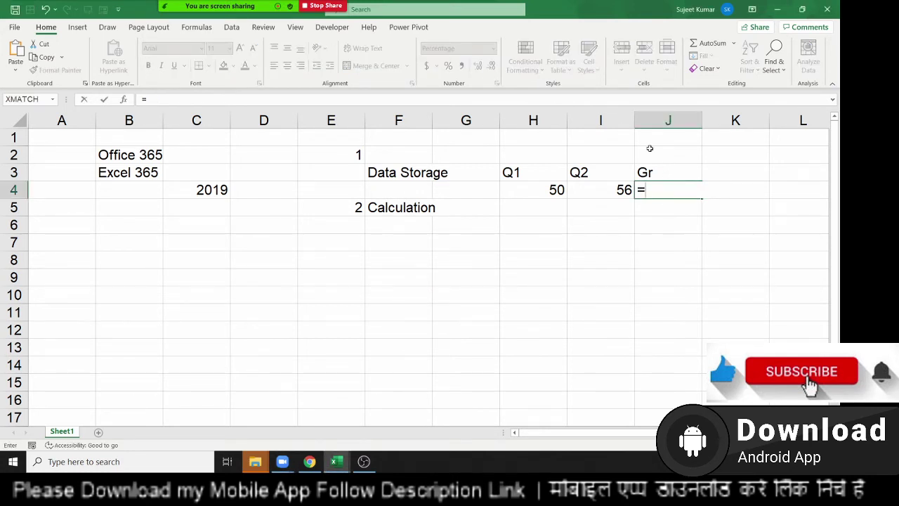
text(()
key(Left)
key(Left)
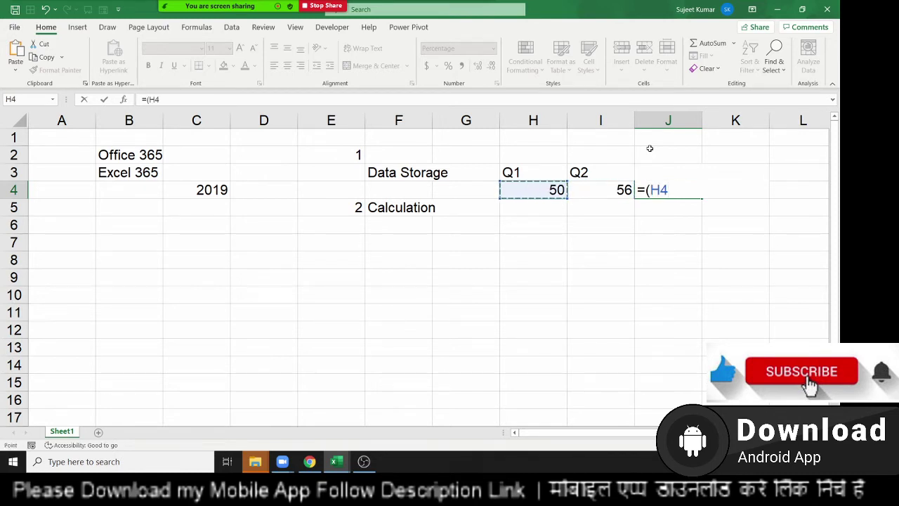
key(Right)
text(-)
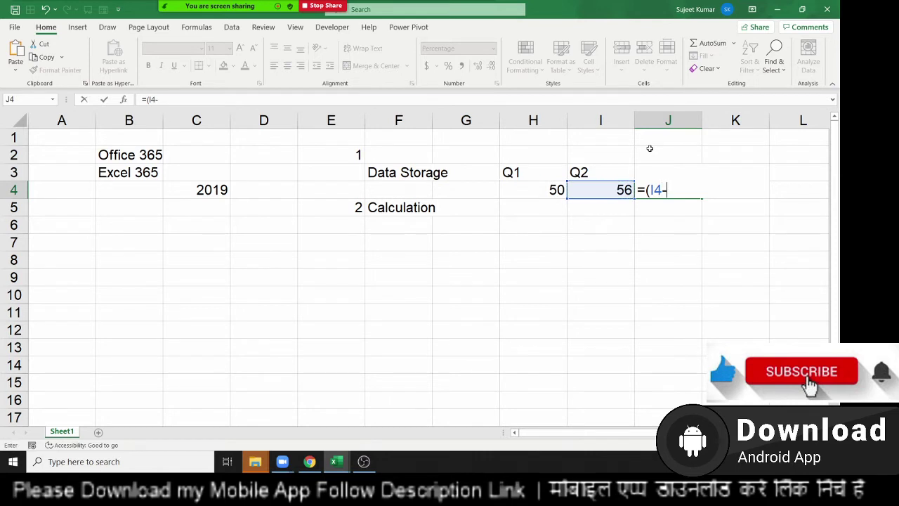
key(Left)
key(Left)
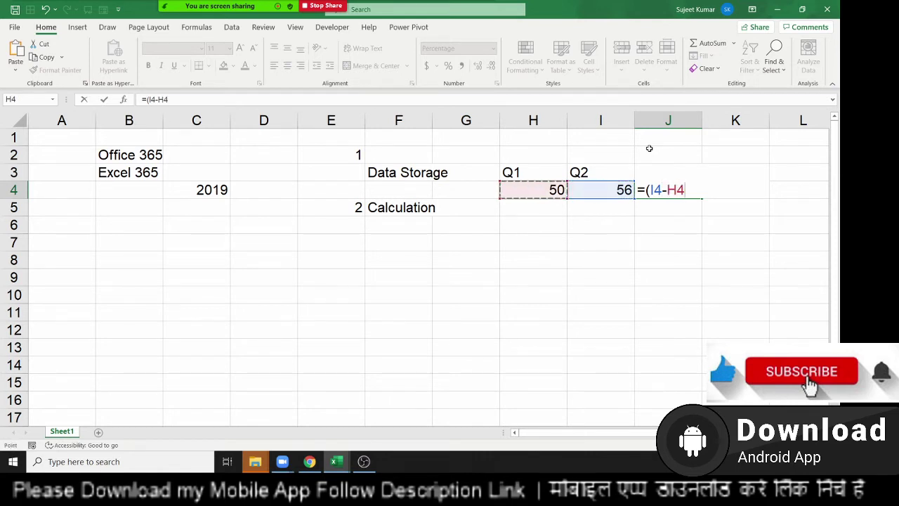
text()/)
key(Left)
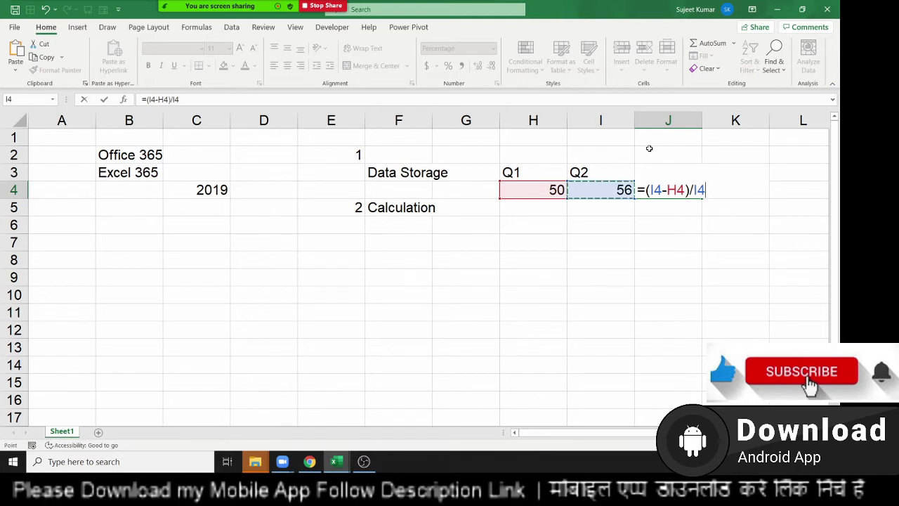
key(Left)
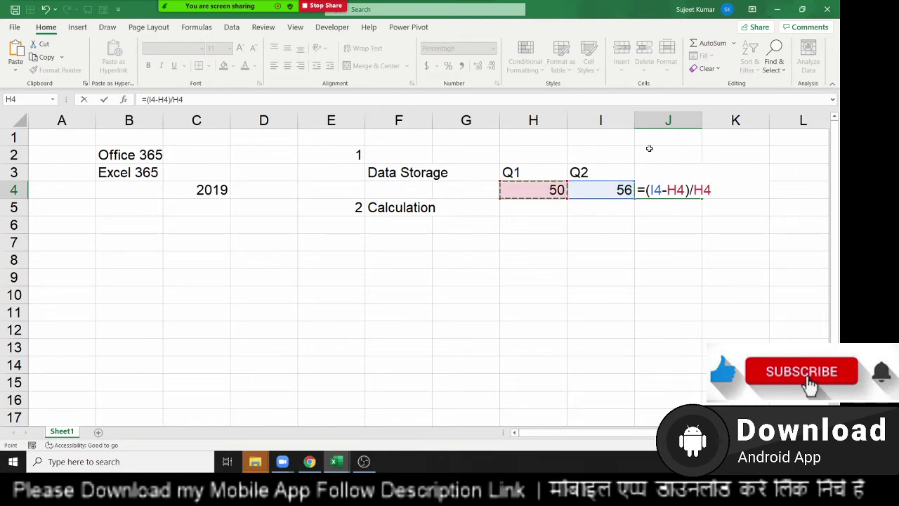
key(Return)
key(Down)
key(Down)
key(Left)
key(Left)
key(Left)
key(Up)
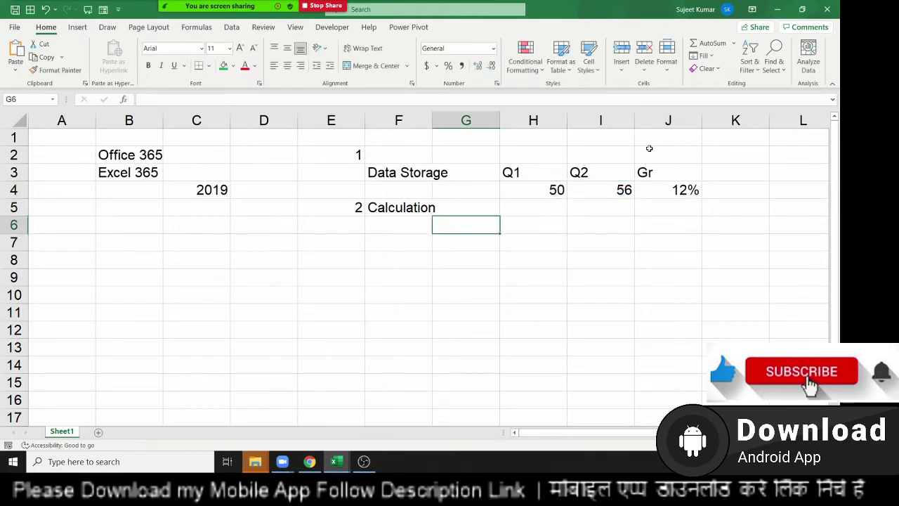
key(Up)
key(Up)
key(Right)
key(Right)
key(Right)
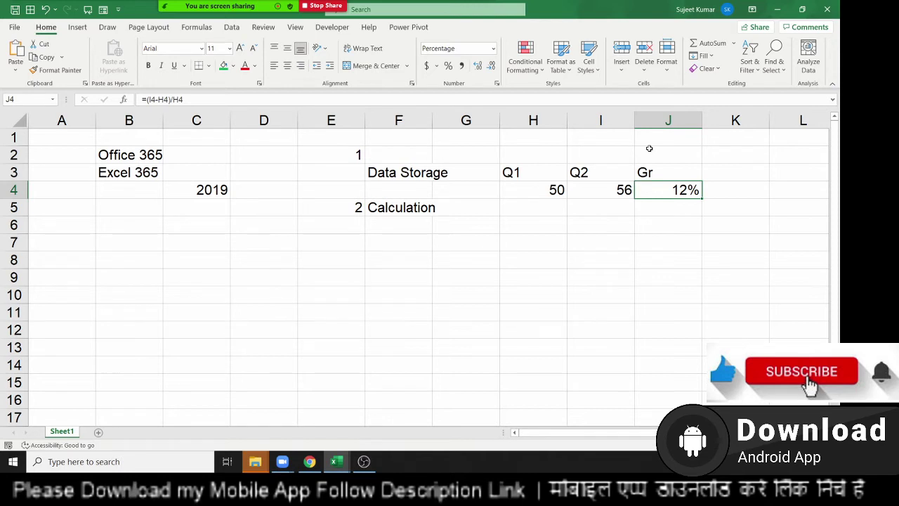
key(Down)
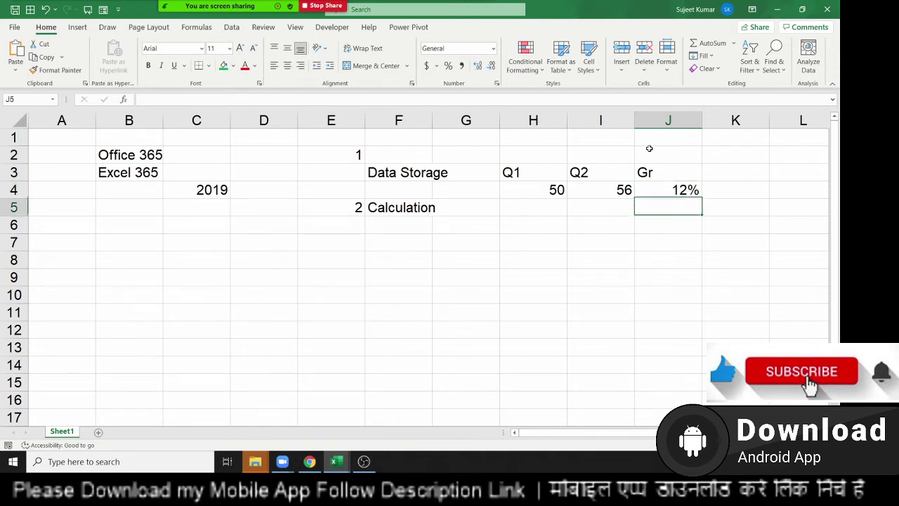
key(Down)
key(Down)
key(Left)
key(Left)
key(Left)
key(Left)
key(Left)
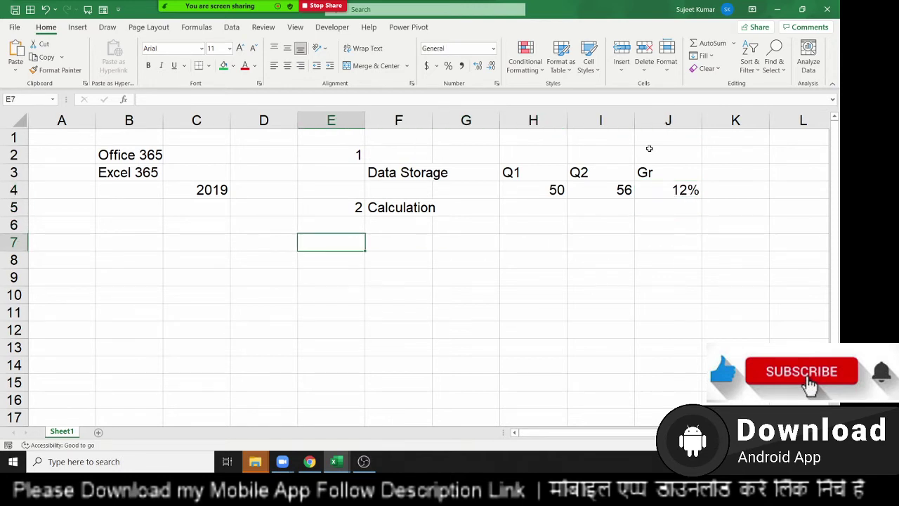
text(2)
key(Tab)
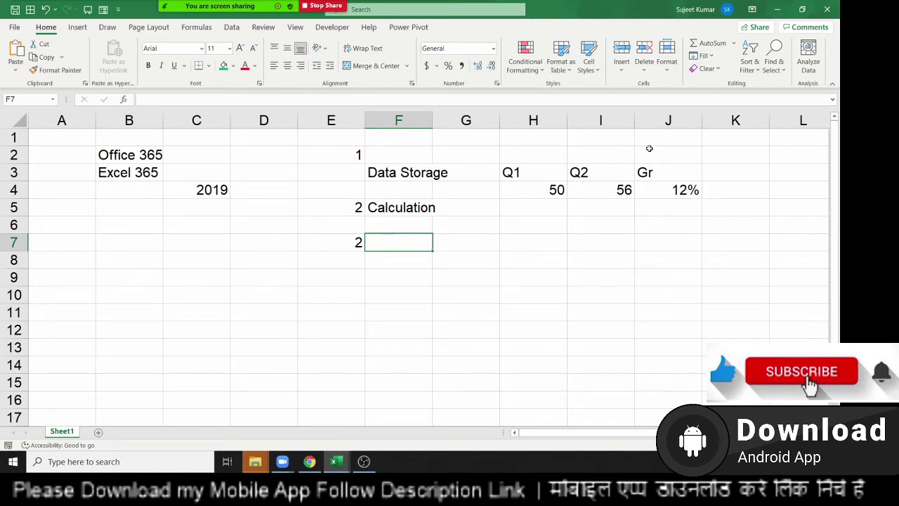
text(Anal)
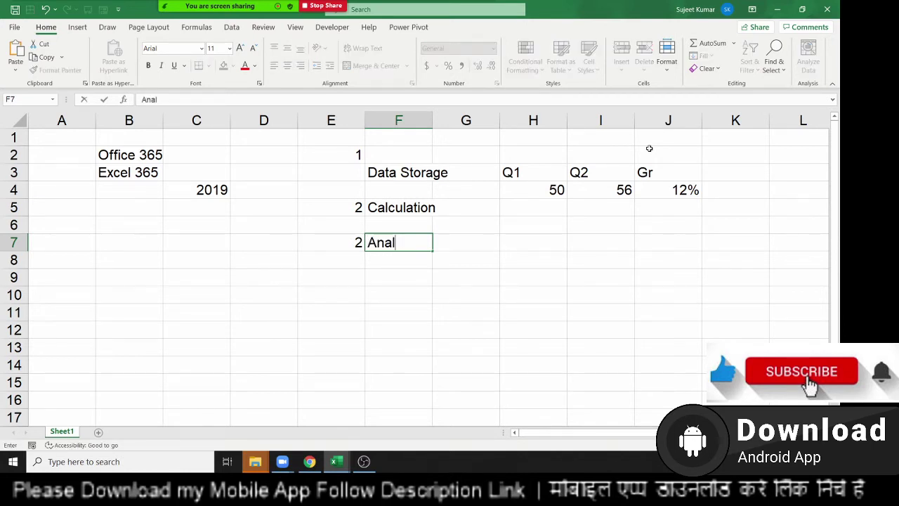
text(ysis )
text(/ Re)
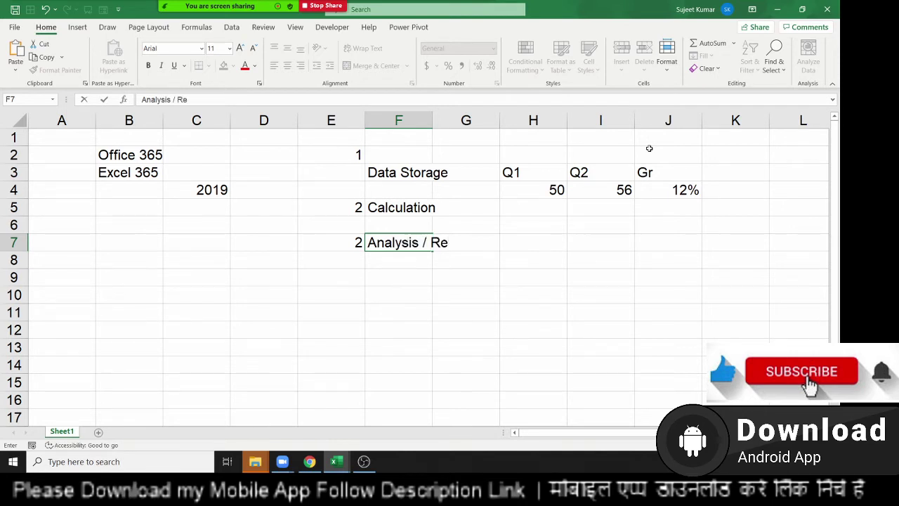
text(perse)
text(ntati)
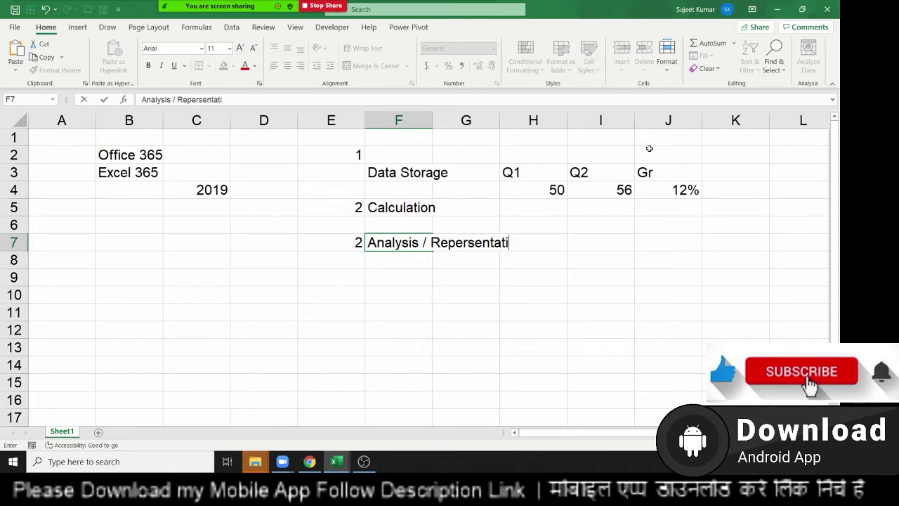
text(on)
key(Return)
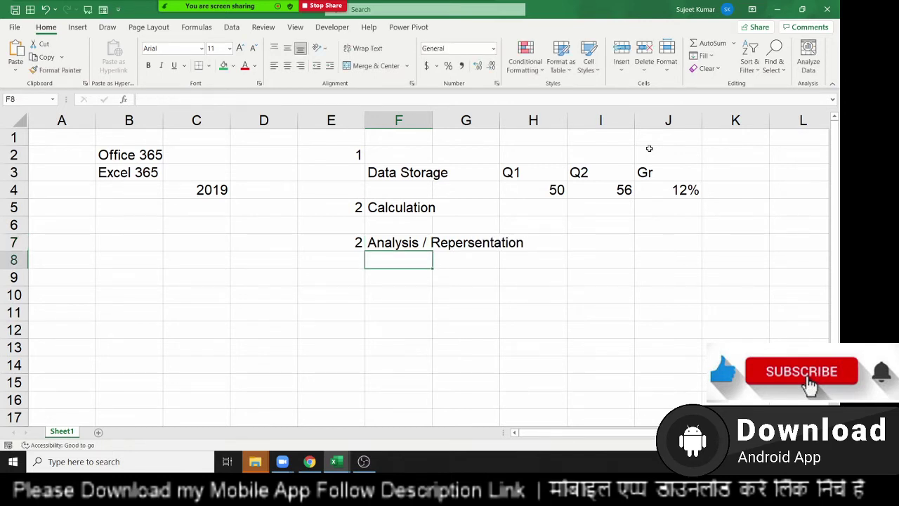
Step: Open 5.Dashboard - Sales Performance from the File backstage's Recent workbooks list
click(15, 28)
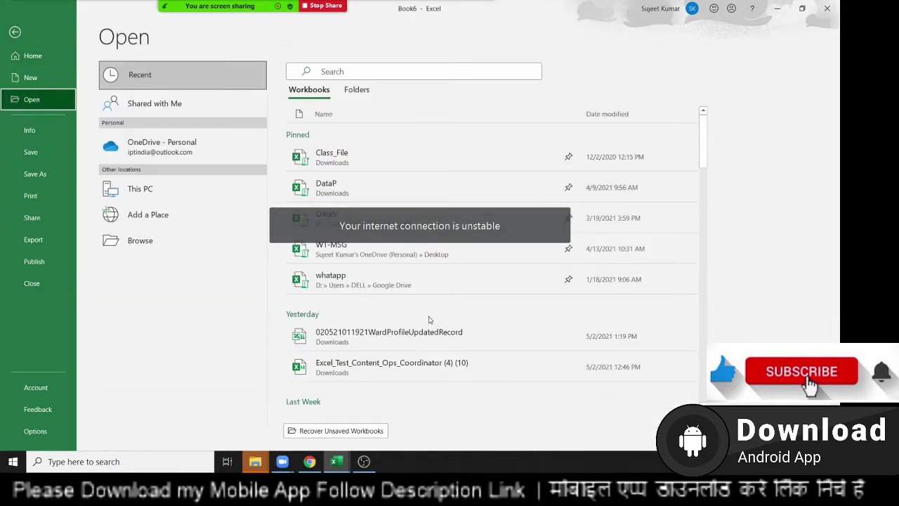
scroll(428, 322, down, 2)
scroll(429, 322, down, 5)
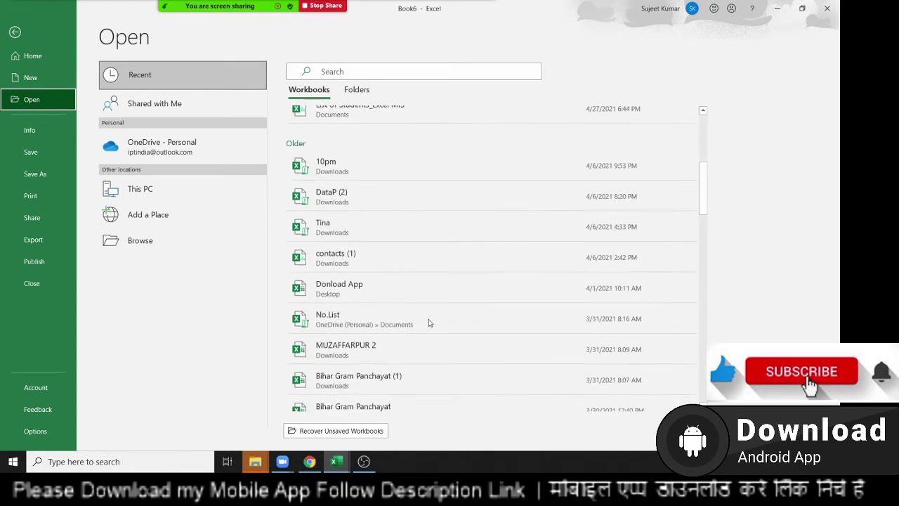
scroll(429, 323, down, 1)
scroll(429, 322, down, 2)
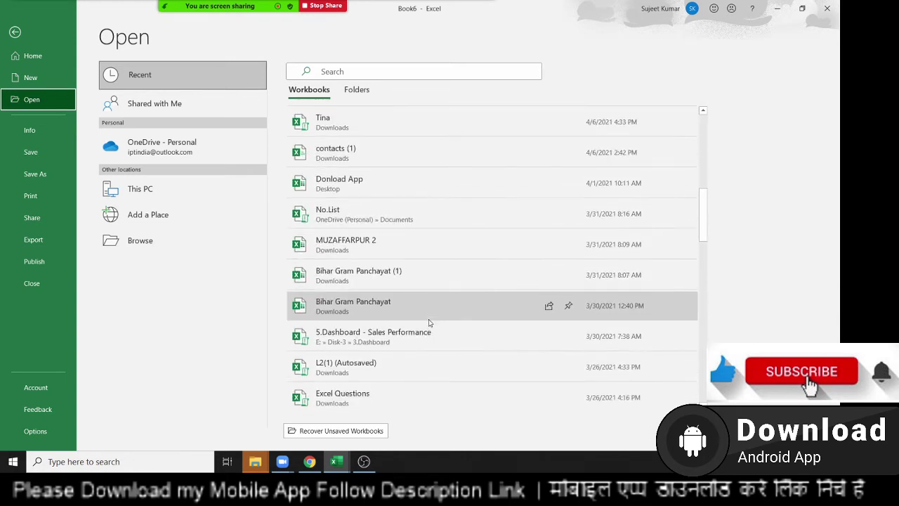
scroll(430, 323, down, 1)
click(429, 321)
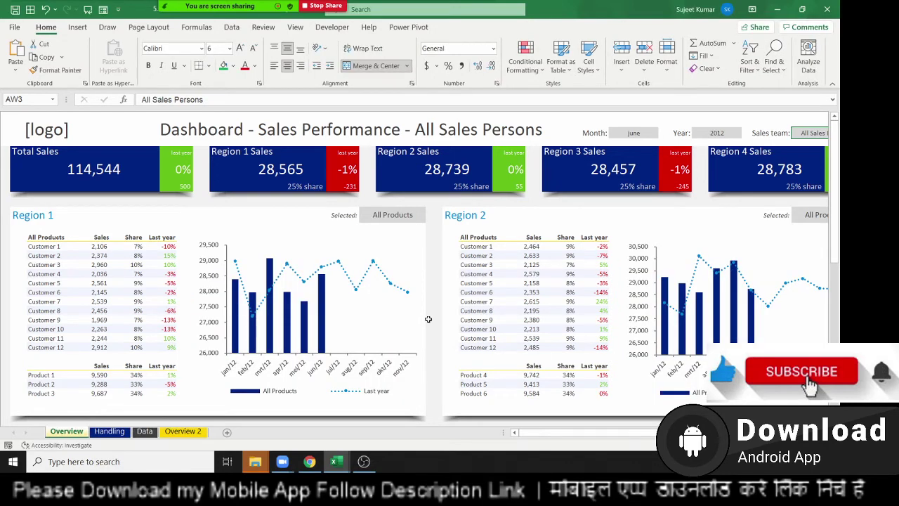
click(145, 431)
scroll(279, 209, up, 5)
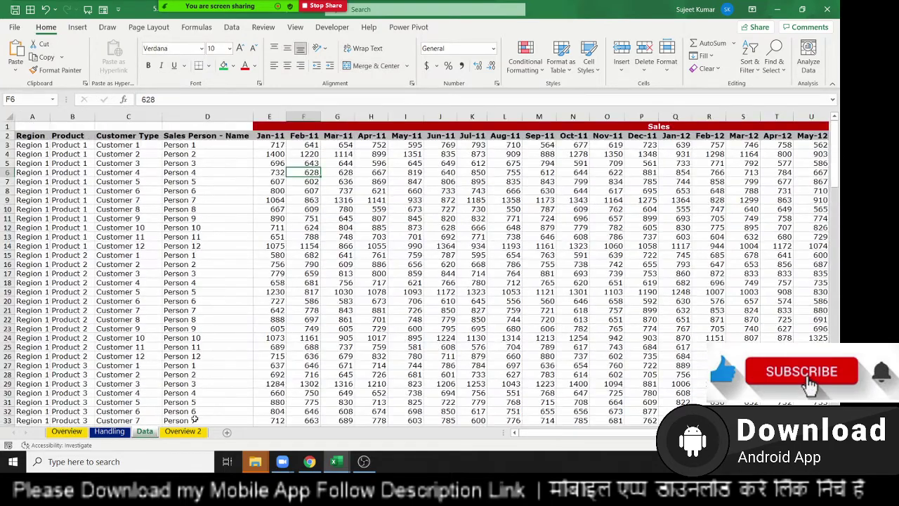
click(183, 431)
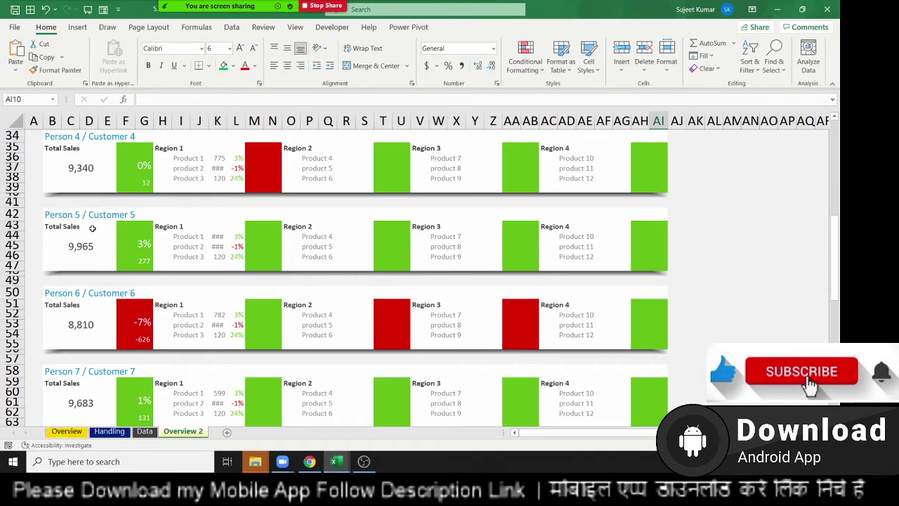
click(90, 202)
scroll(88, 231, up, 6)
scroll(88, 232, up, 5)
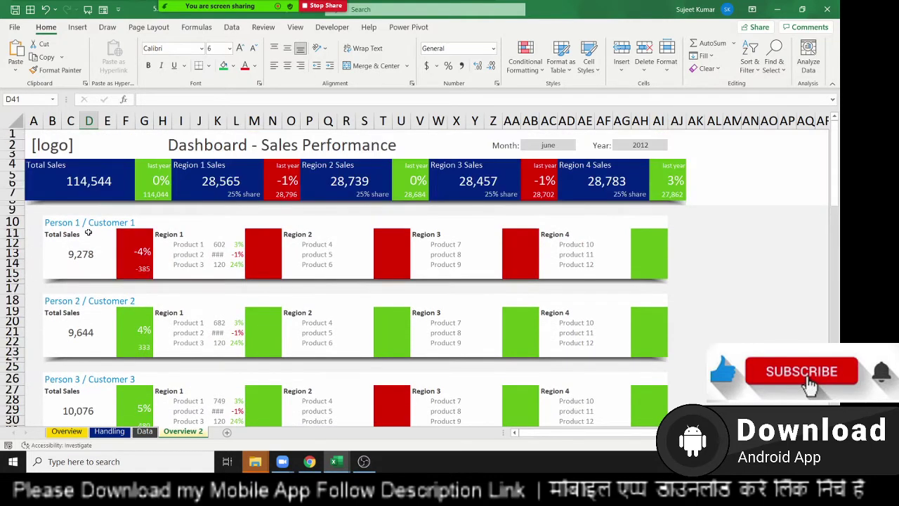
click(67, 432)
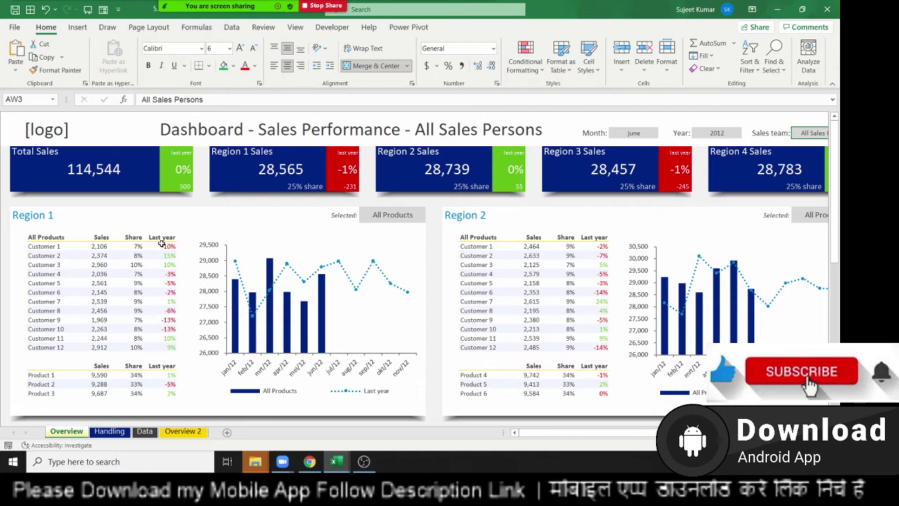
key(super+d)
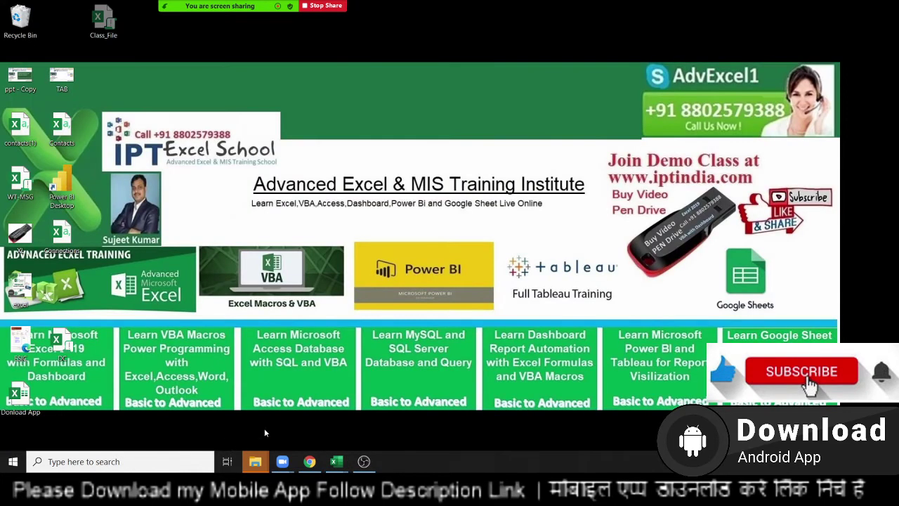
drag(354, 236, 506, 318)
mouse_move(336, 461)
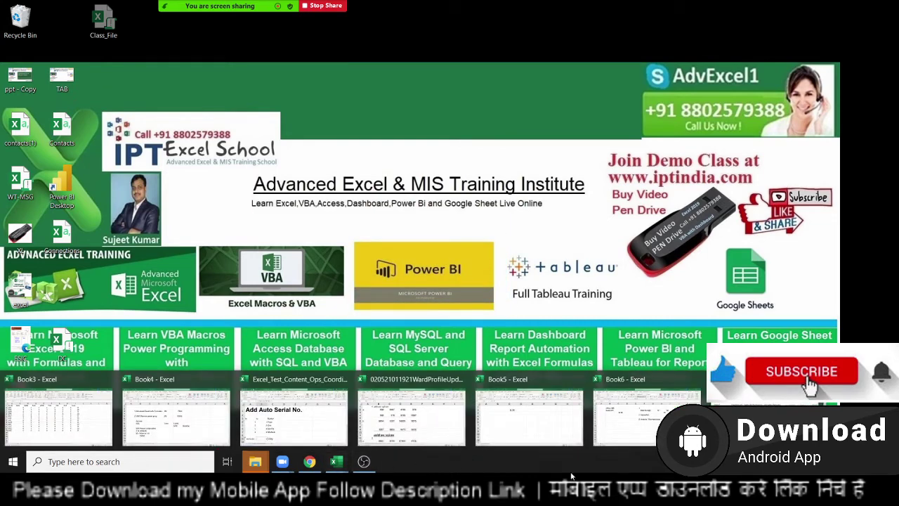
click(766, 414)
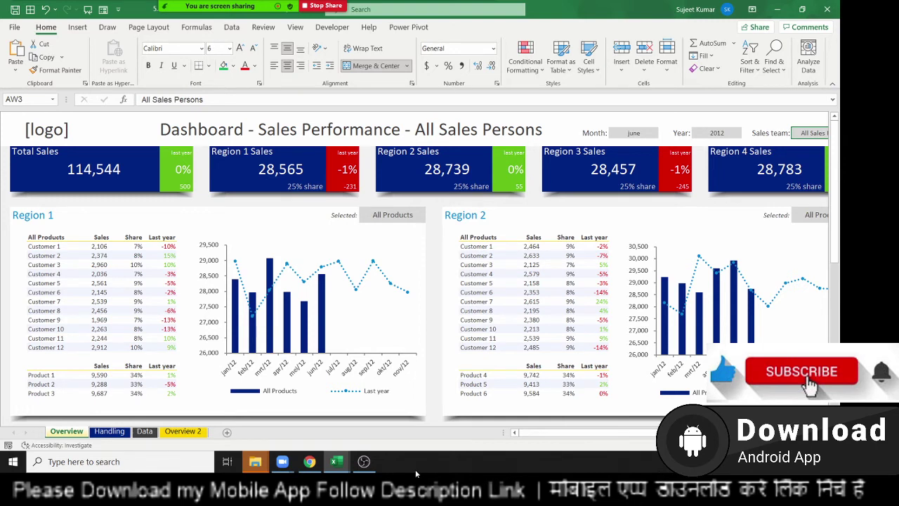
click(400, 215)
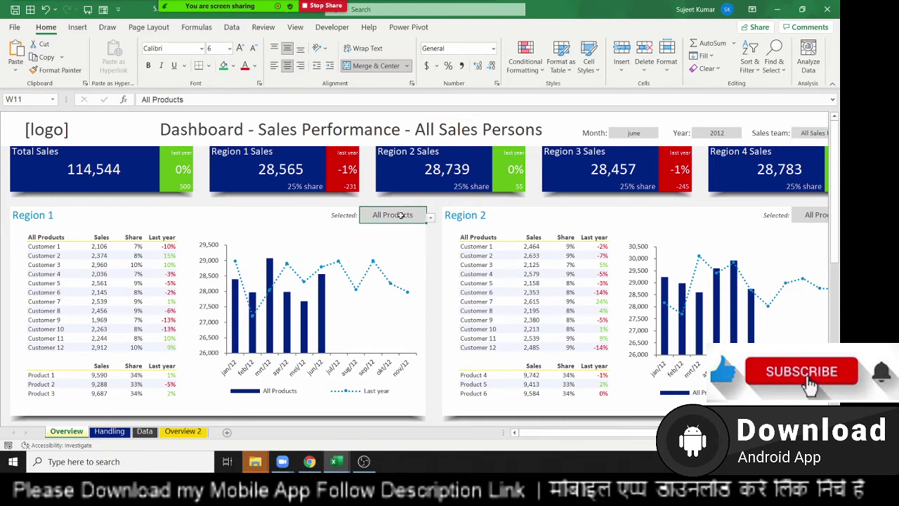
scroll(544, 296, down, 2)
scroll(543, 302, up, 2)
scroll(543, 307, down, 4)
scroll(544, 306, down, 2)
scroll(544, 307, down, 5)
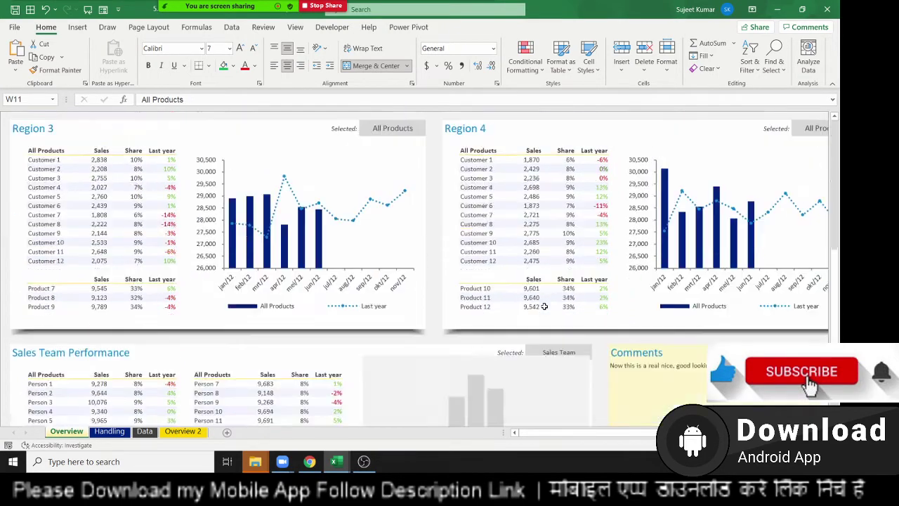
scroll(544, 307, down, 2)
scroll(545, 307, up, 8)
scroll(545, 309, up, 5)
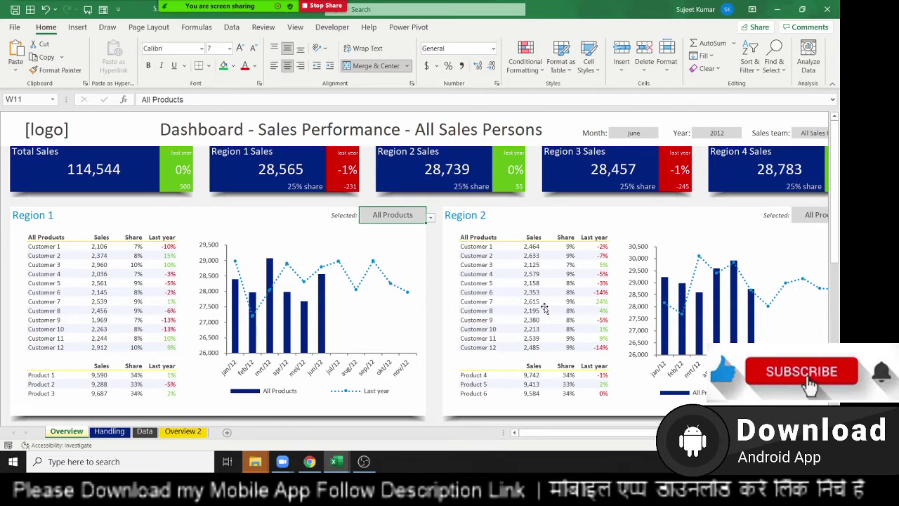
Step: Change the dashboard Month from june to july
click(630, 132)
click(662, 134)
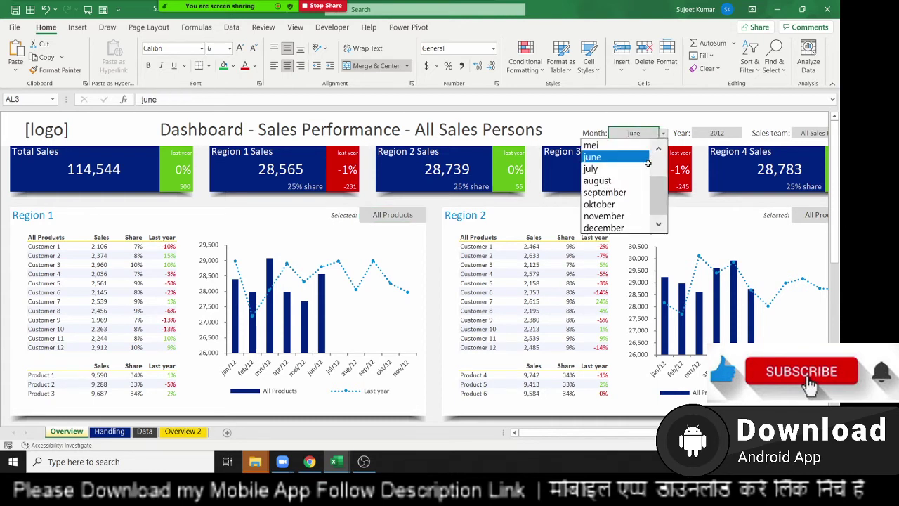
click(593, 169)
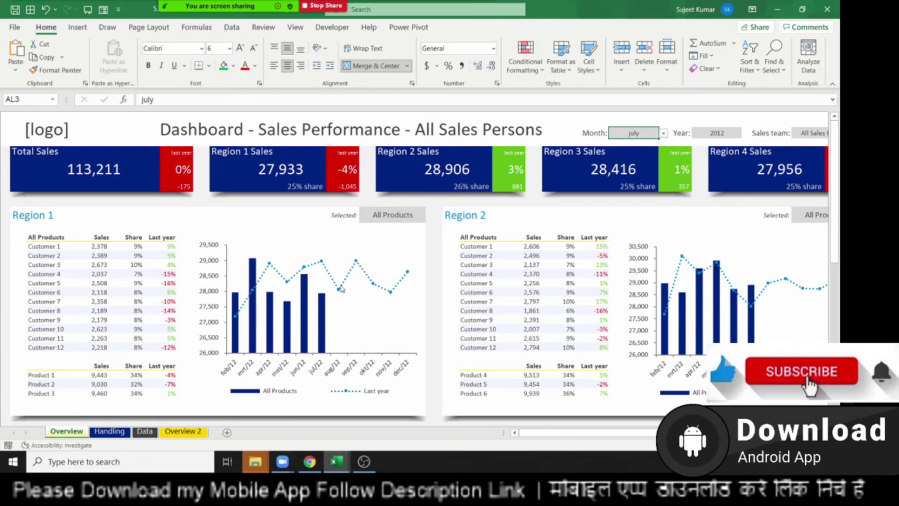
Step: Show Product 1 for Region 1, then close the workbook without saving
click(388, 217)
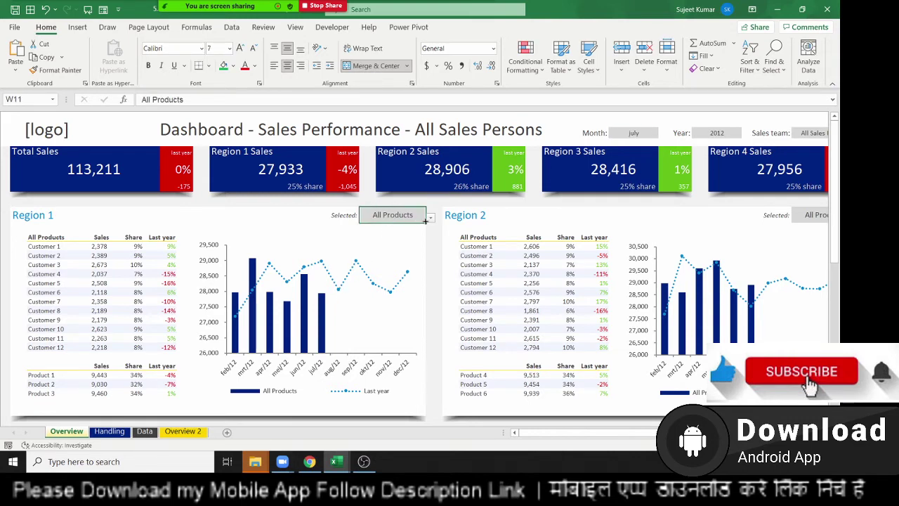
click(430, 218)
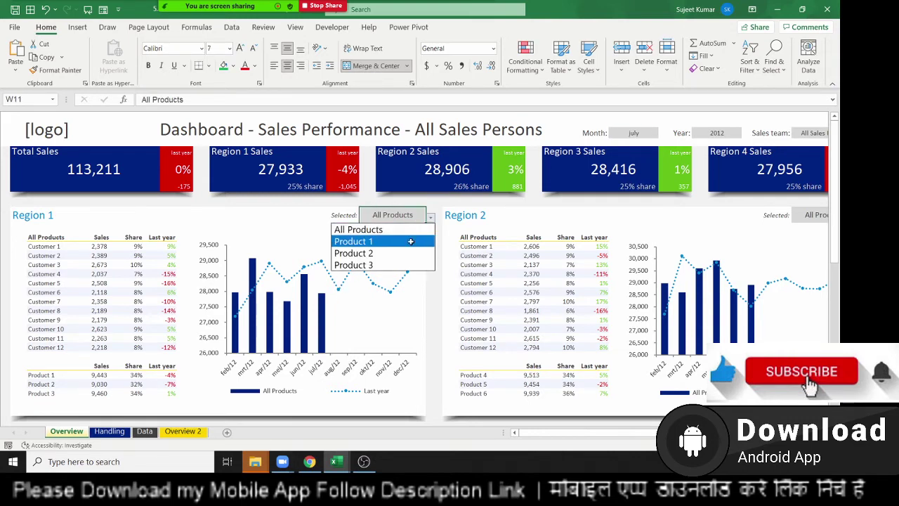
click(411, 242)
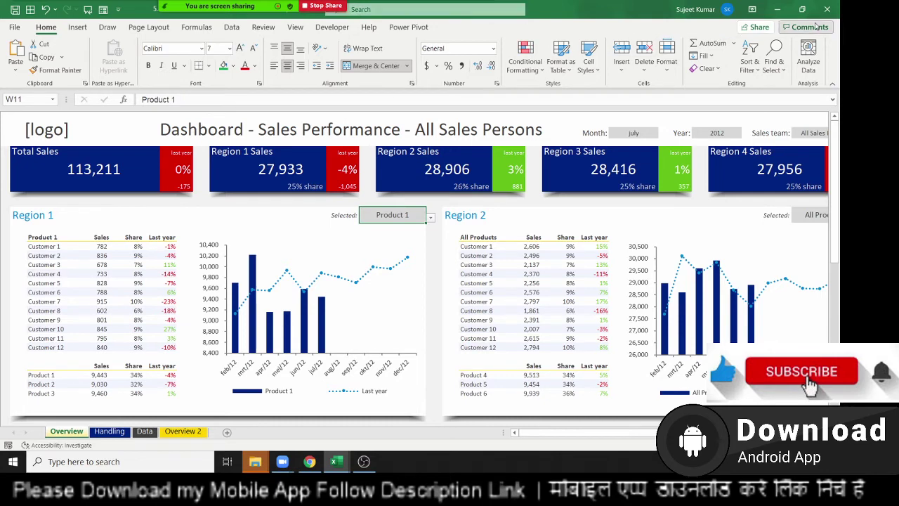
click(834, 11)
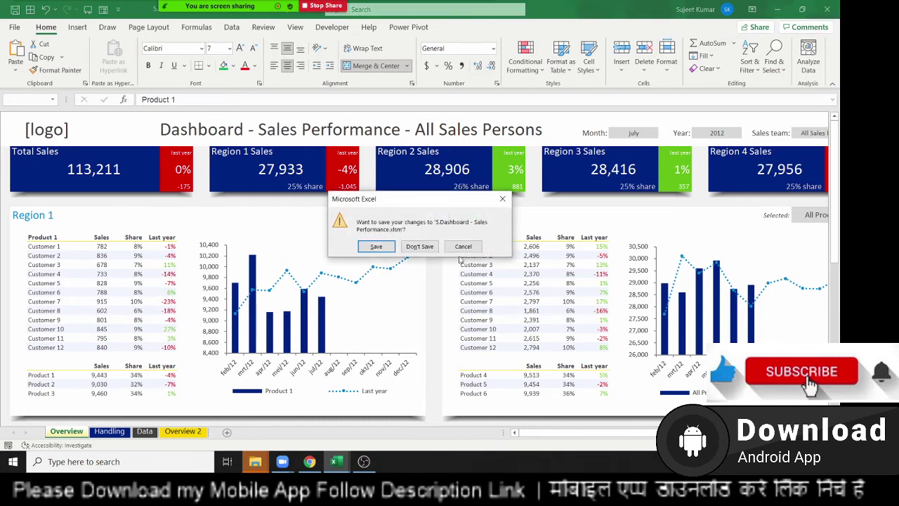
click(416, 250)
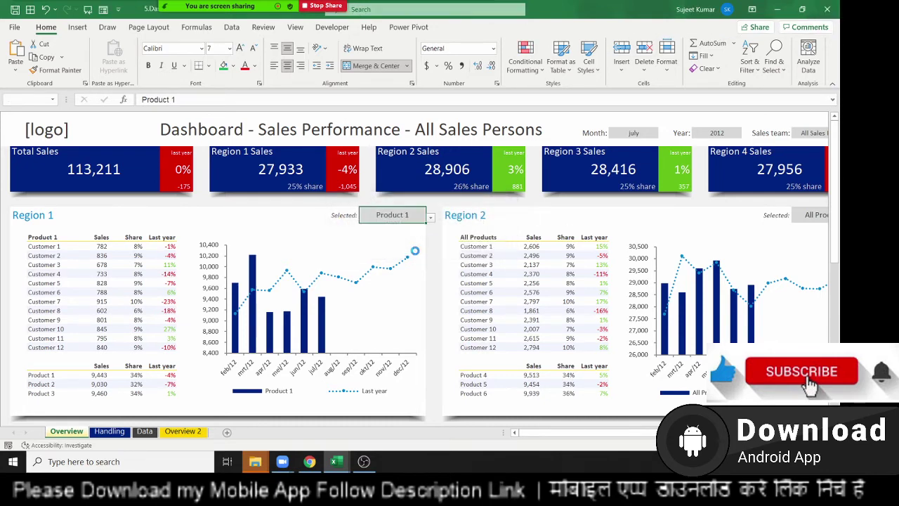
mouse_move(337, 461)
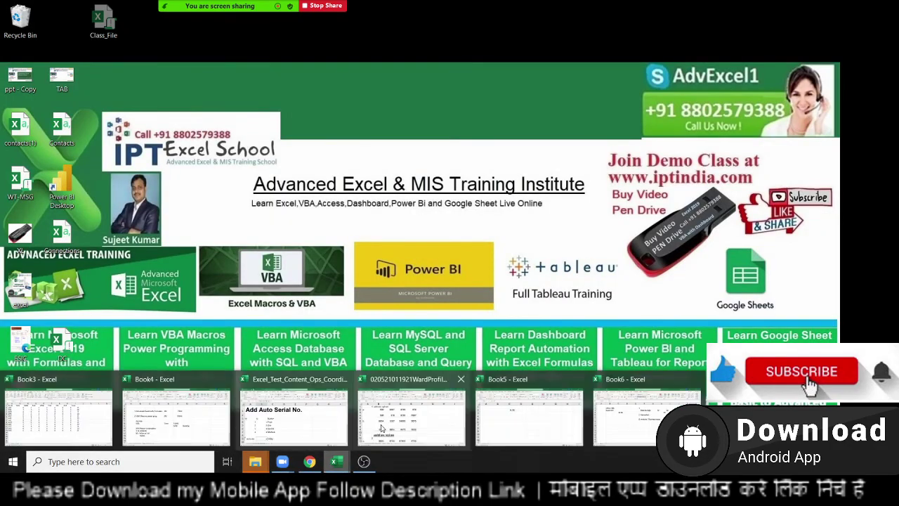
Step: Bring Book6 back to the front and enter 3 in cell E7
click(612, 426)
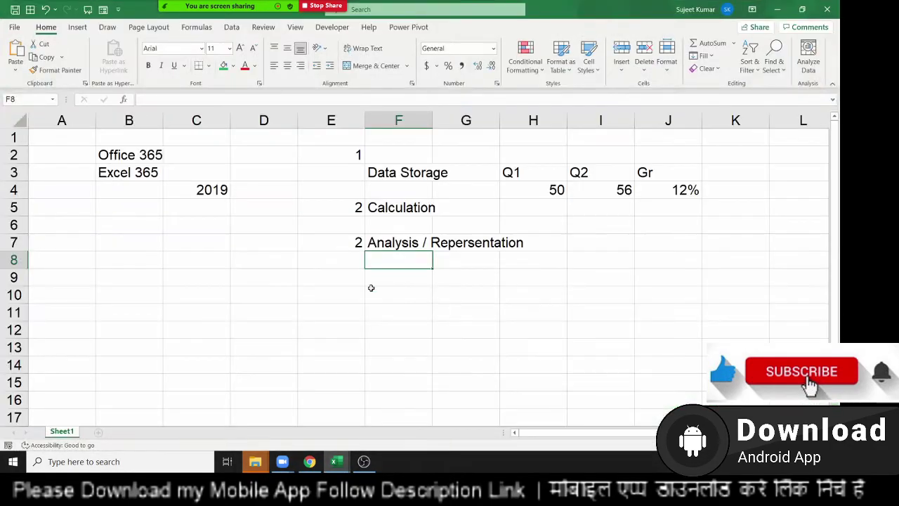
click(360, 280)
text(2)
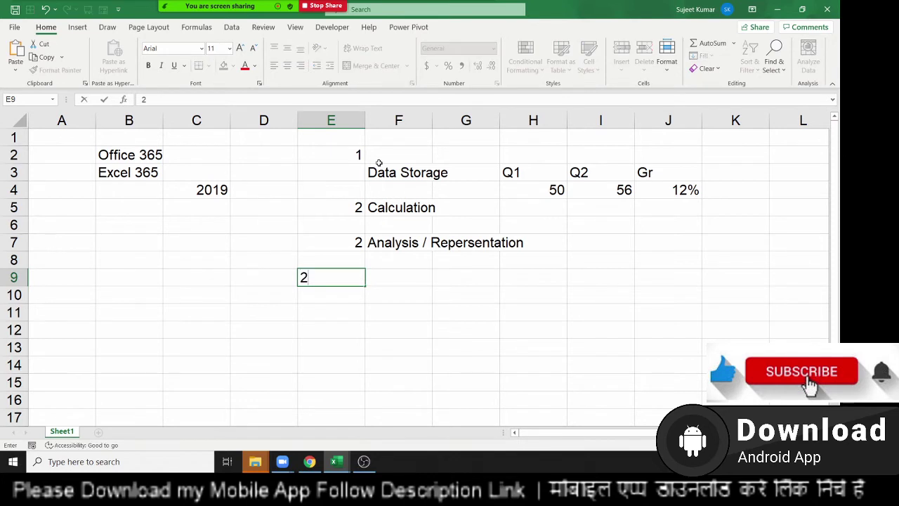
key(BackSpace)
key(Up)
key(Up)
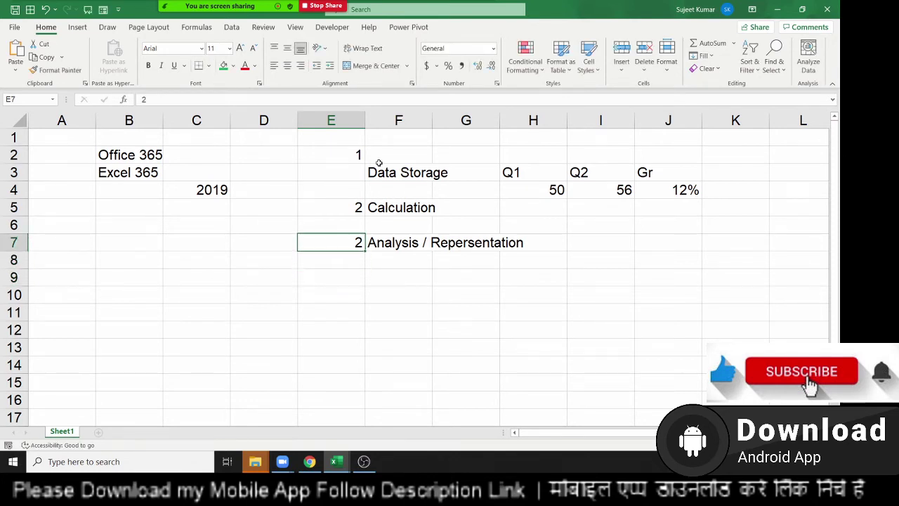
text(3)
key(Down)
key(Down)
key(Down)
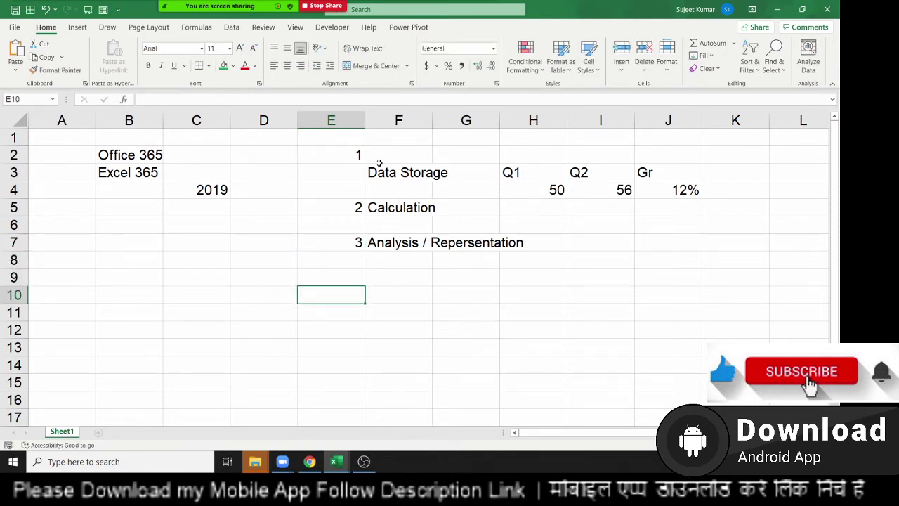
Step: Enter 4 in E9 and 'Sharing' in F9, then show the desktop
key(Up)
text(4)
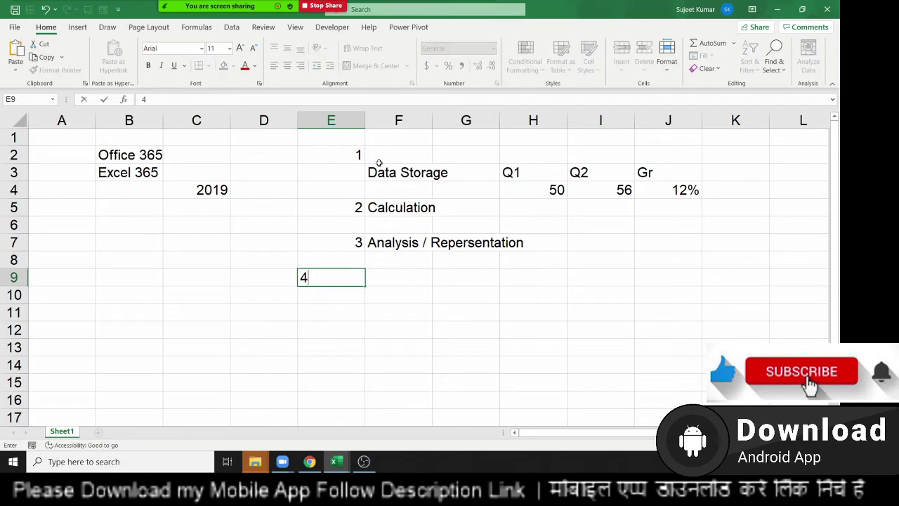
key(Tab)
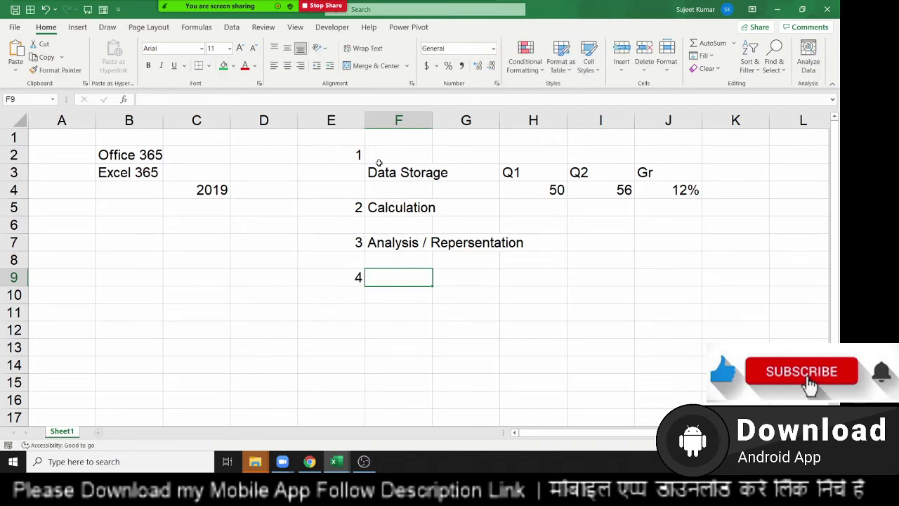
text(Shar)
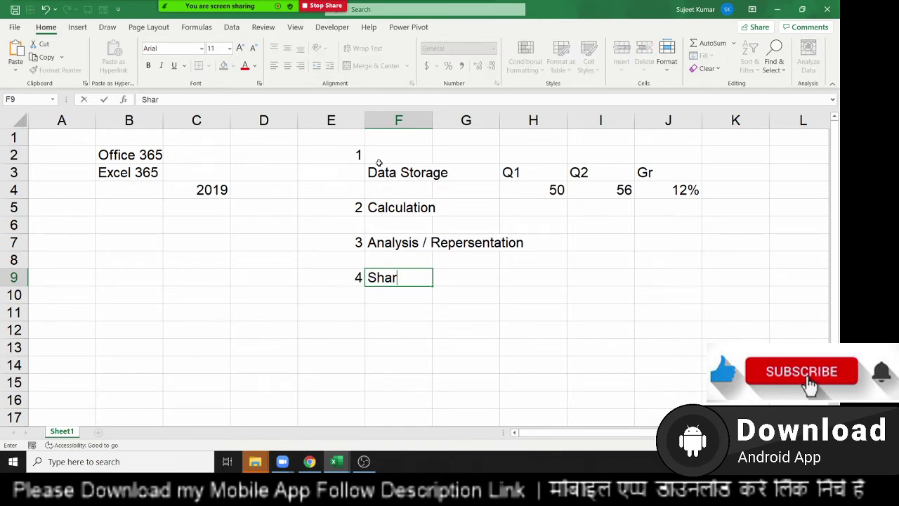
text(ing)
key(Return)
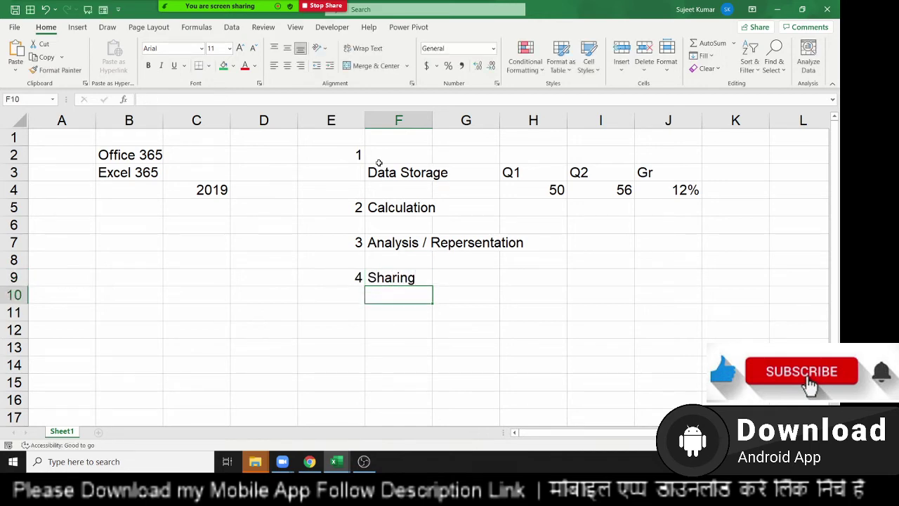
key(super+d)
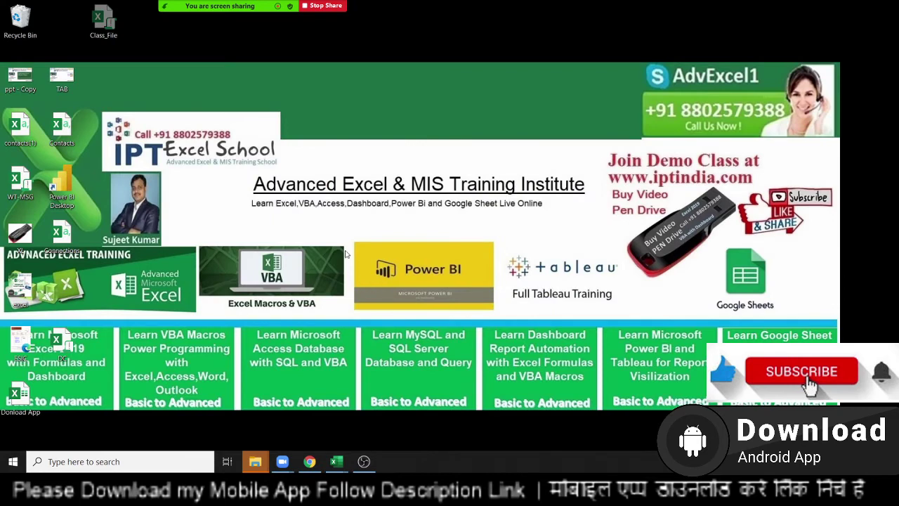
drag(348, 235, 500, 318)
Step: Restore Chrome and look over the Demo_Rq sheet and the Gmail inbox
click(311, 462)
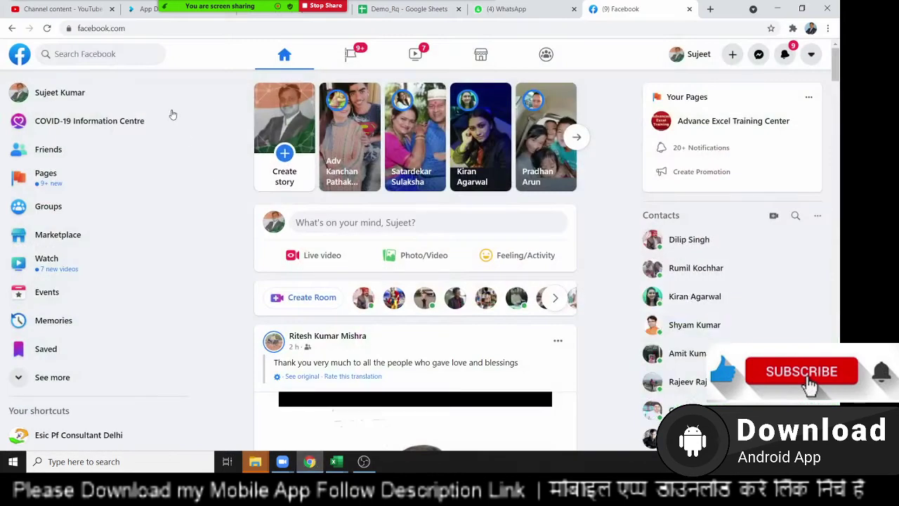
click(409, 9)
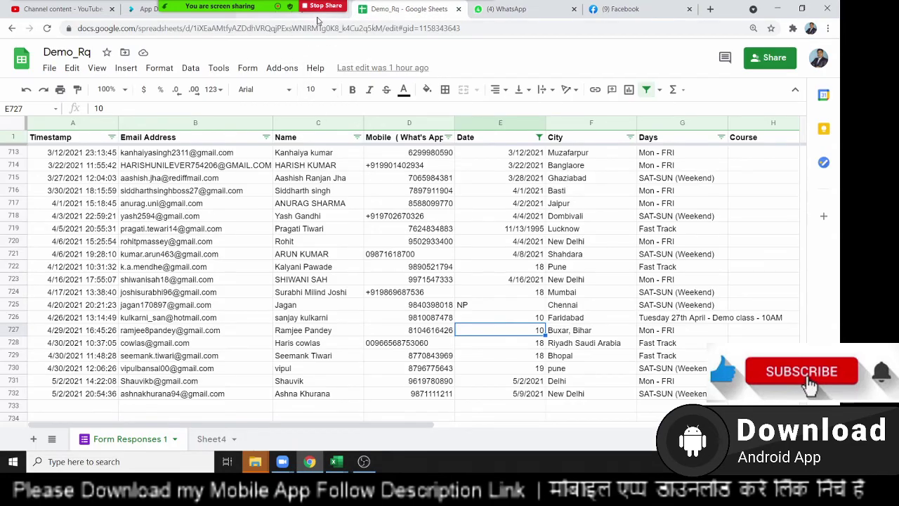
click(319, 16)
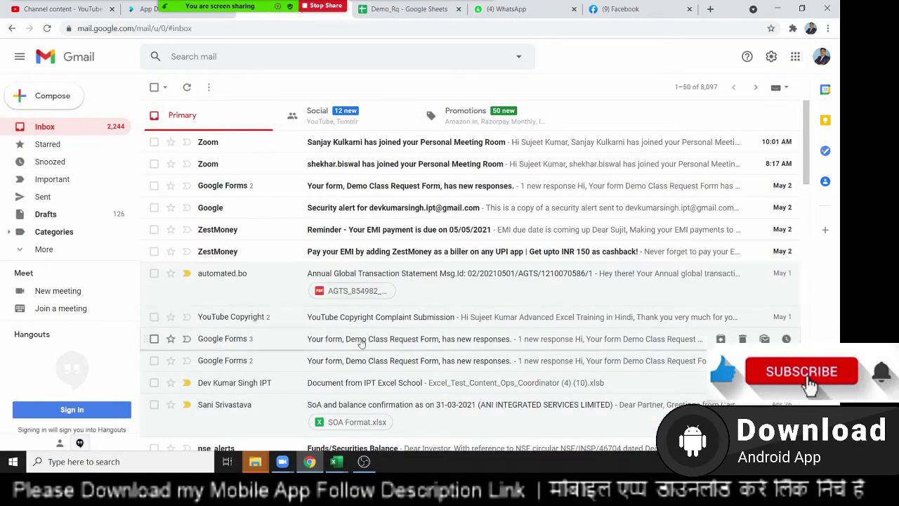
scroll(345, 337, down, 2)
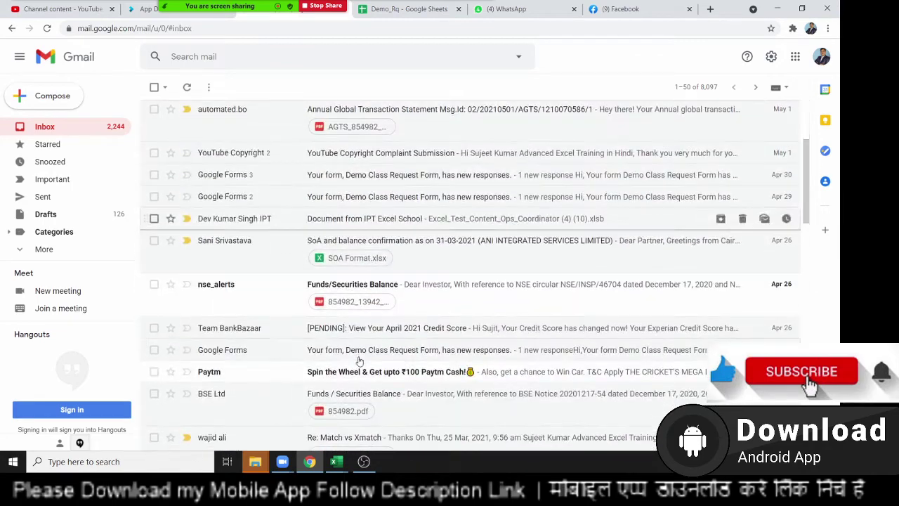
Step: Preview the SOA Format.xlsx attachment, close it, and switch back to Excel
click(344, 257)
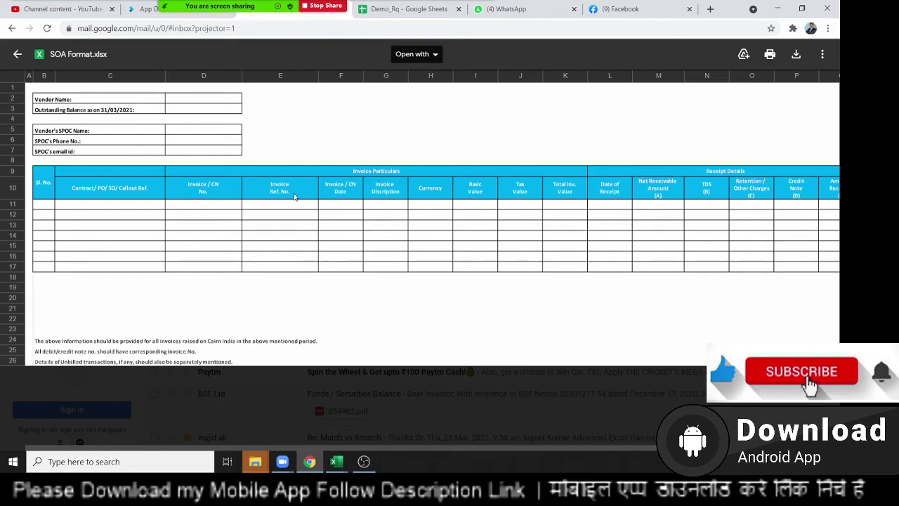
key(Escape)
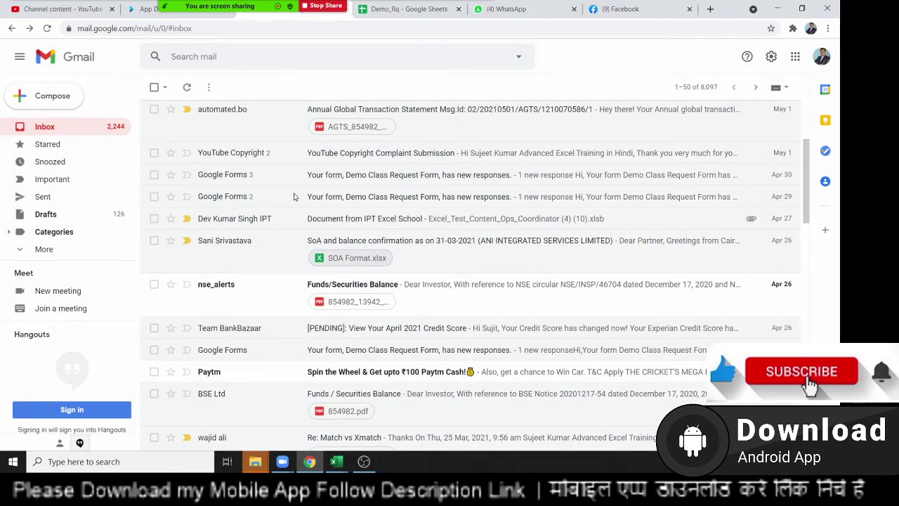
key(super+d)
key(alt+Tab)
key(alt+Tab)
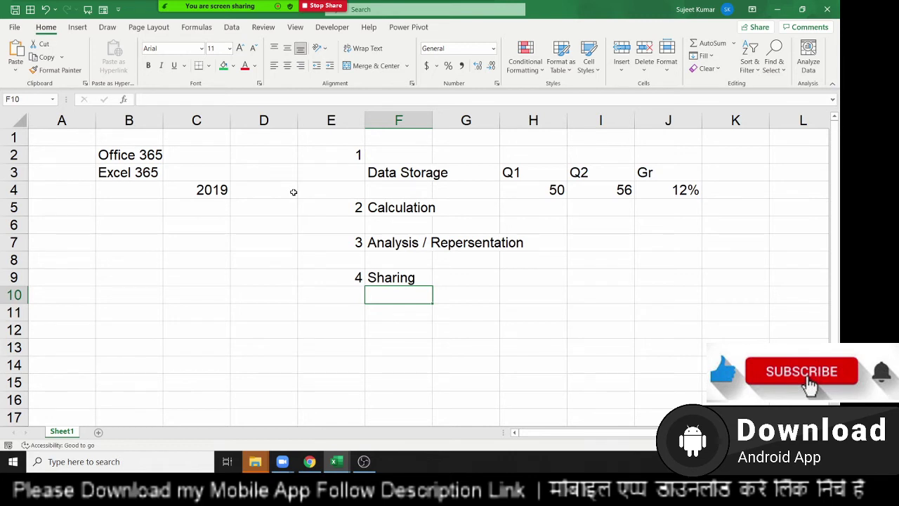
mouse_move(209, 15)
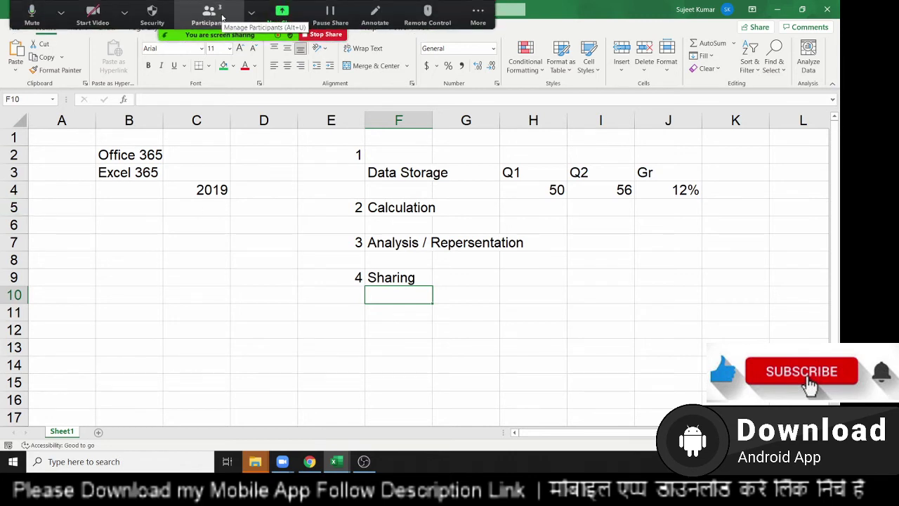
click(222, 17)
drag(411, 132, 652, 119)
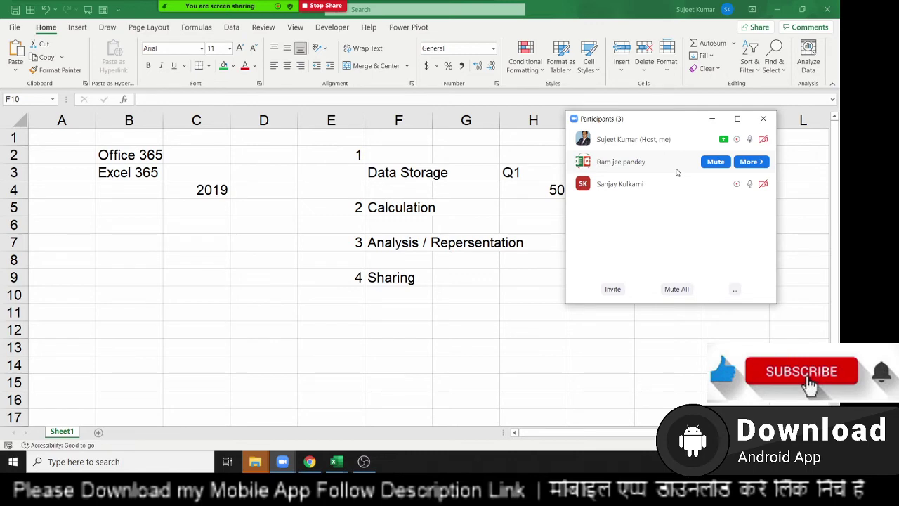
click(764, 119)
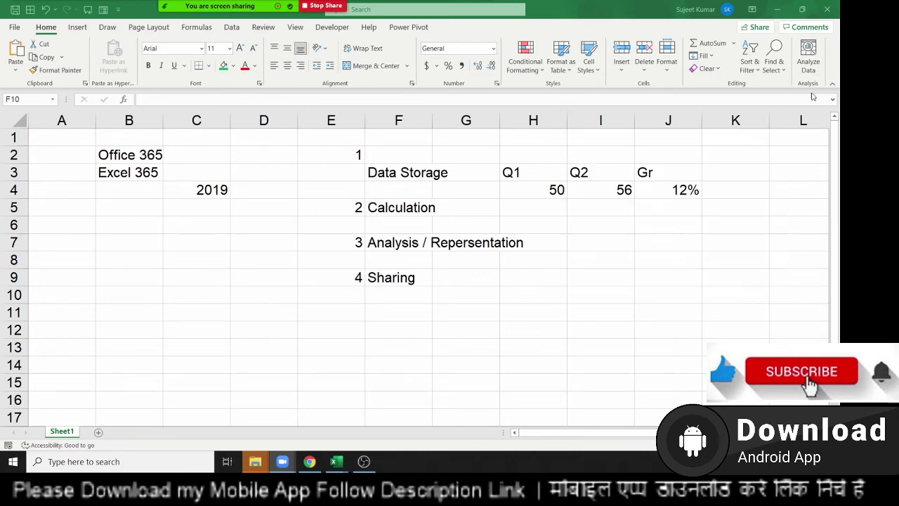
click(778, 9)
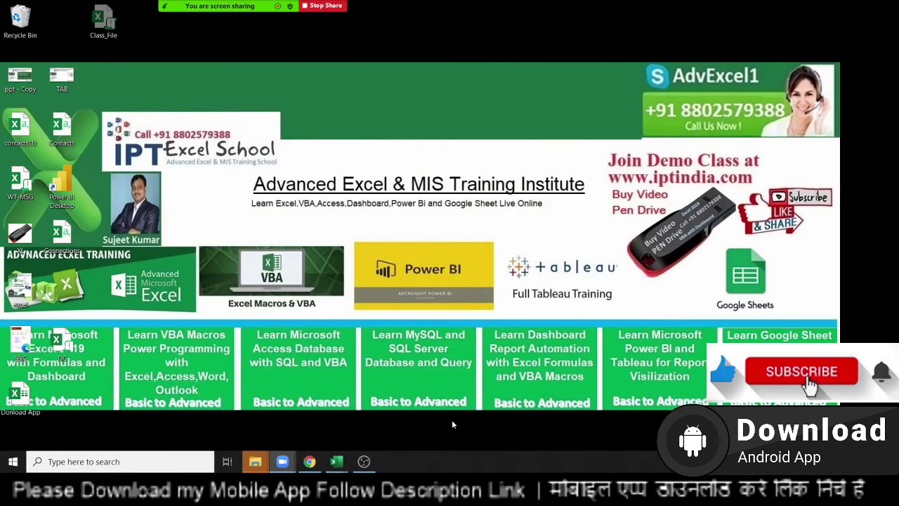
click(336, 462)
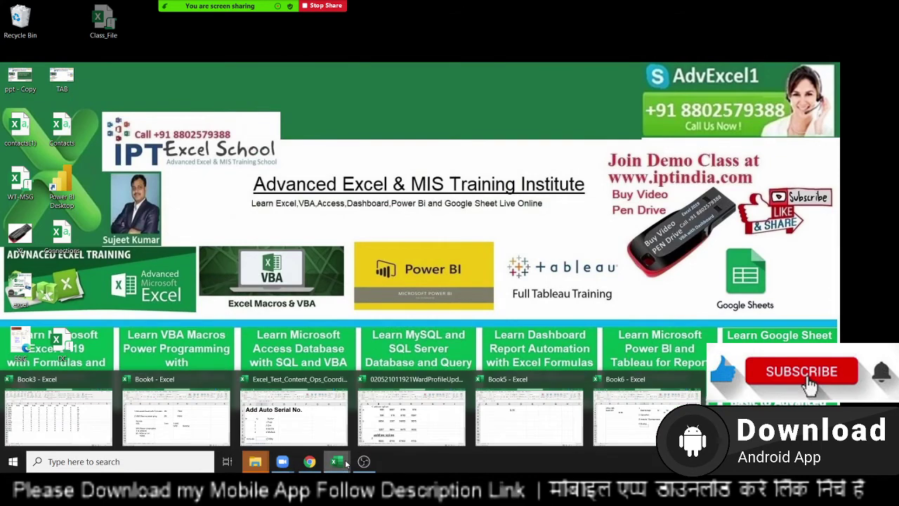
click(631, 439)
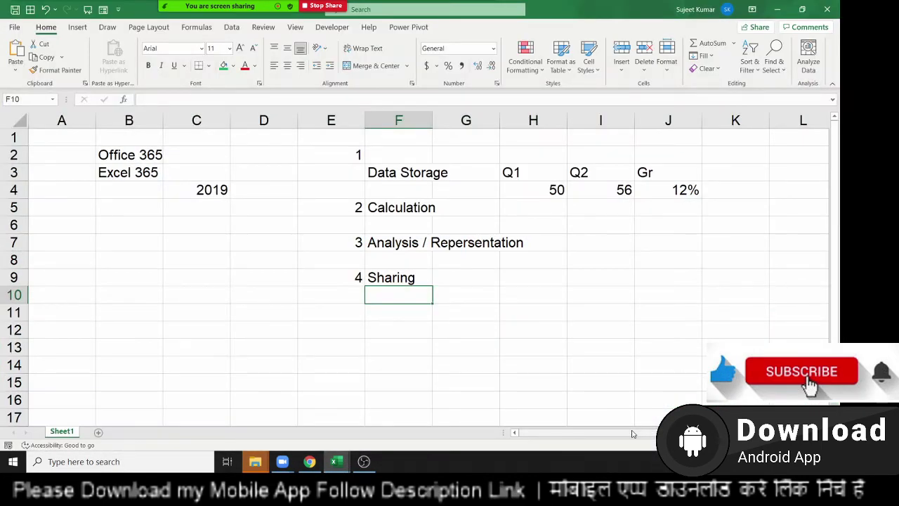
Step: Select cells E12 and A10, column A, row 1, then cell A2
click(309, 328)
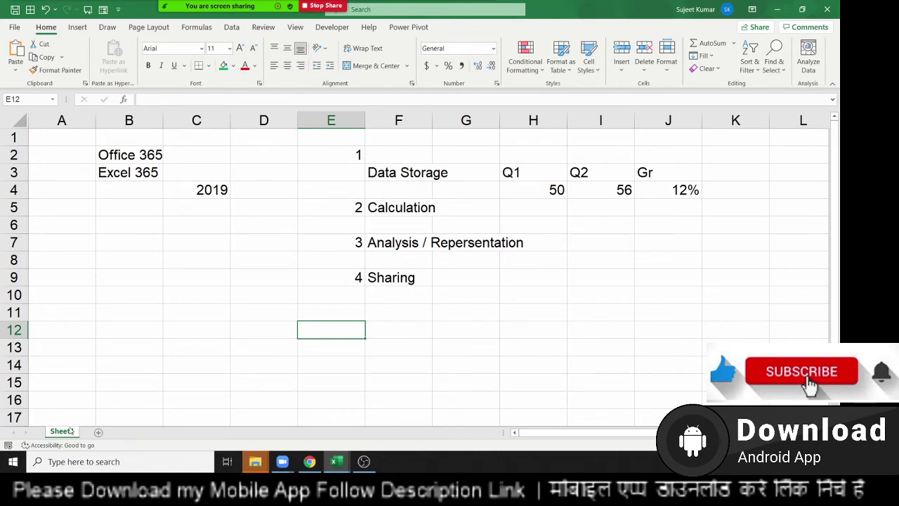
click(66, 297)
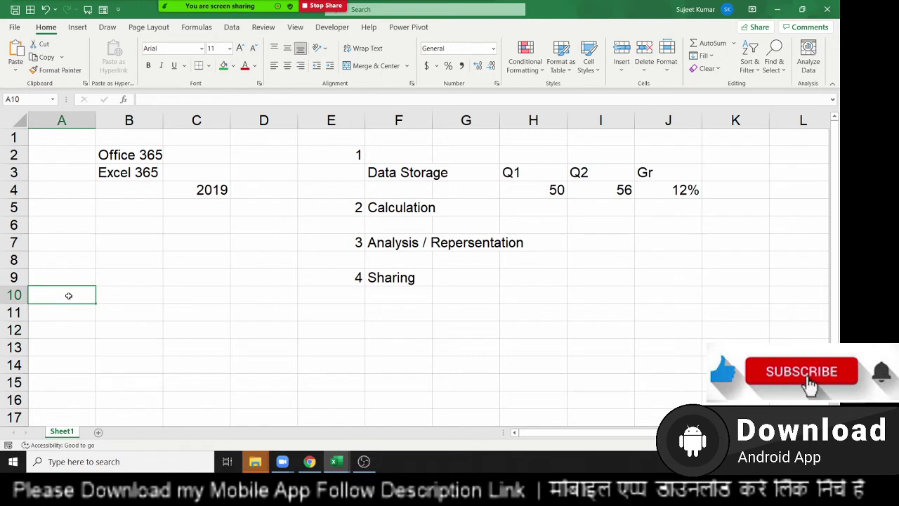
click(61, 120)
click(15, 137)
click(56, 121)
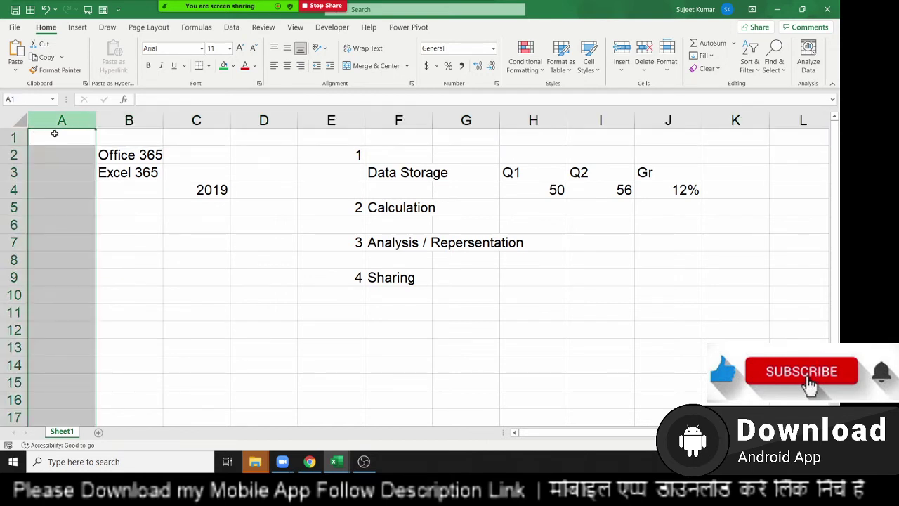
click(53, 147)
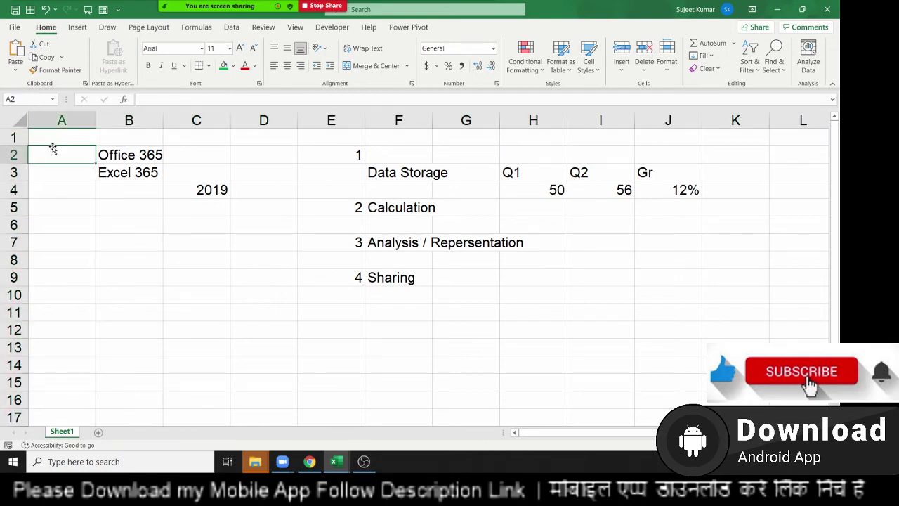
Step: Enter 123 in B7 and 41 in B8, then show the Insert ribbon
click(130, 244)
text(1)
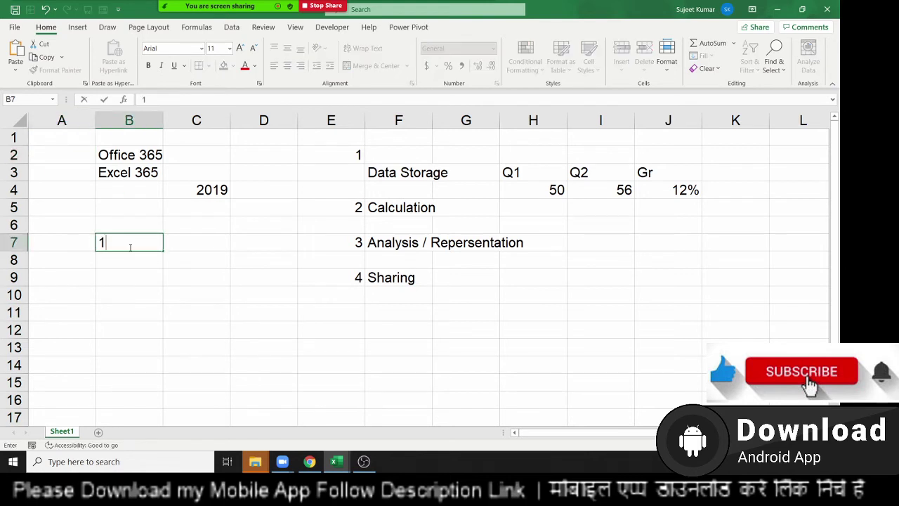
text(23)
key(Return)
text(4)
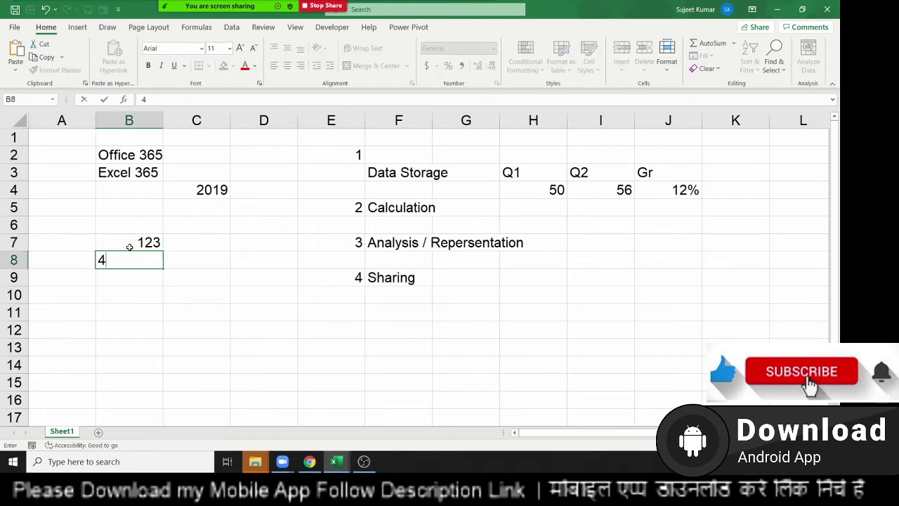
text(1)
key(Tab)
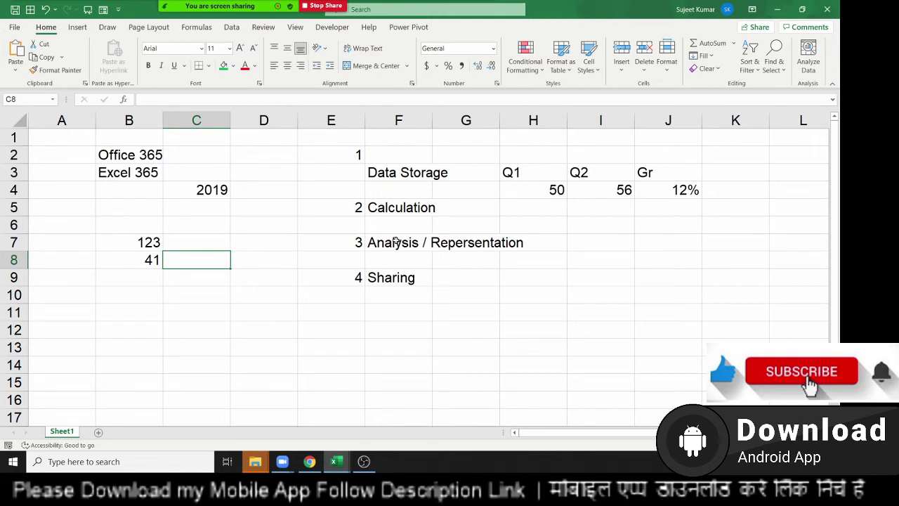
click(78, 28)
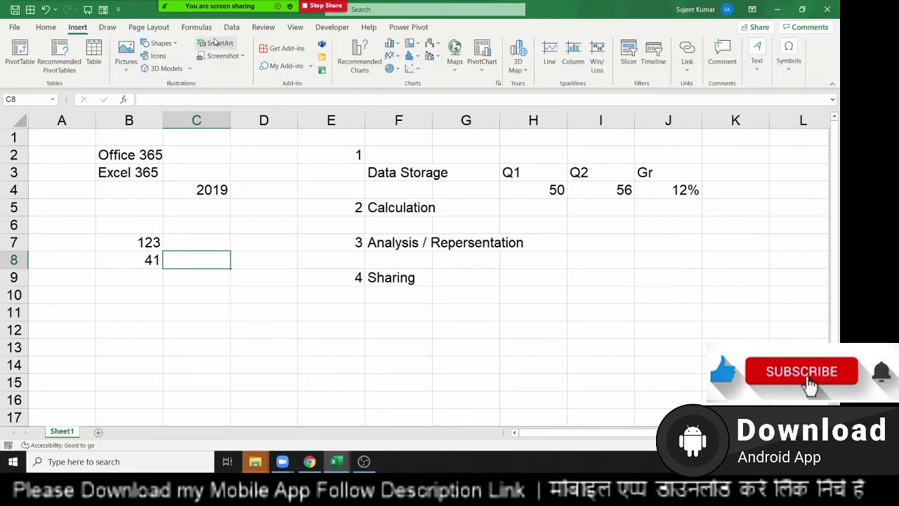
Step: Draw a Shapes rectangle over D11:E13 and drag it up beside rows 7–9
click(174, 46)
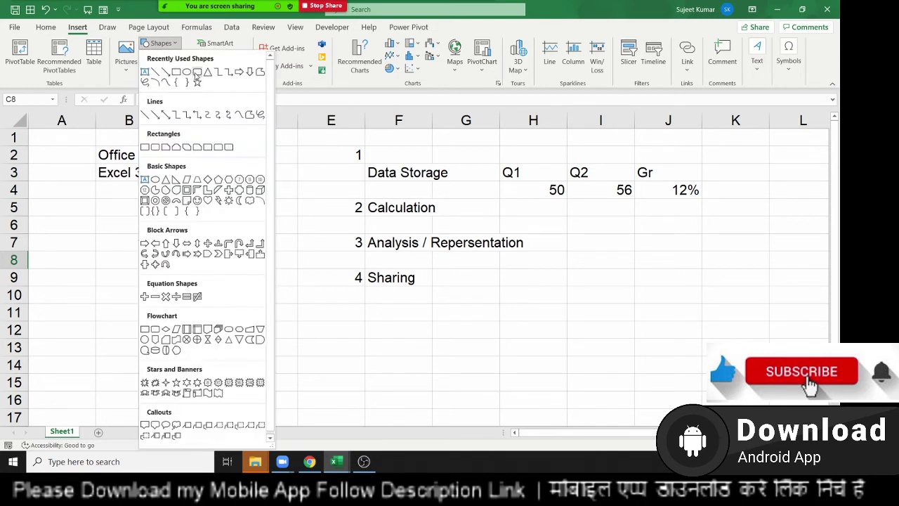
click(171, 75)
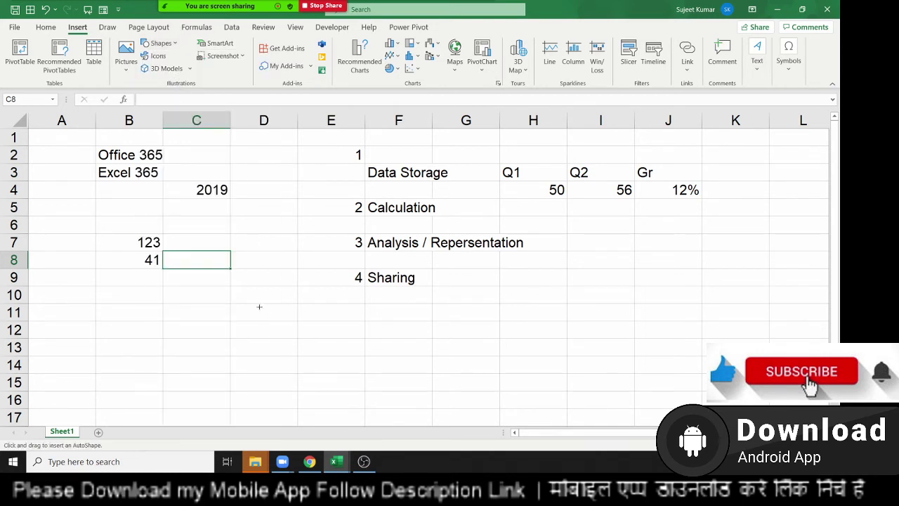
drag(259, 306, 364, 353)
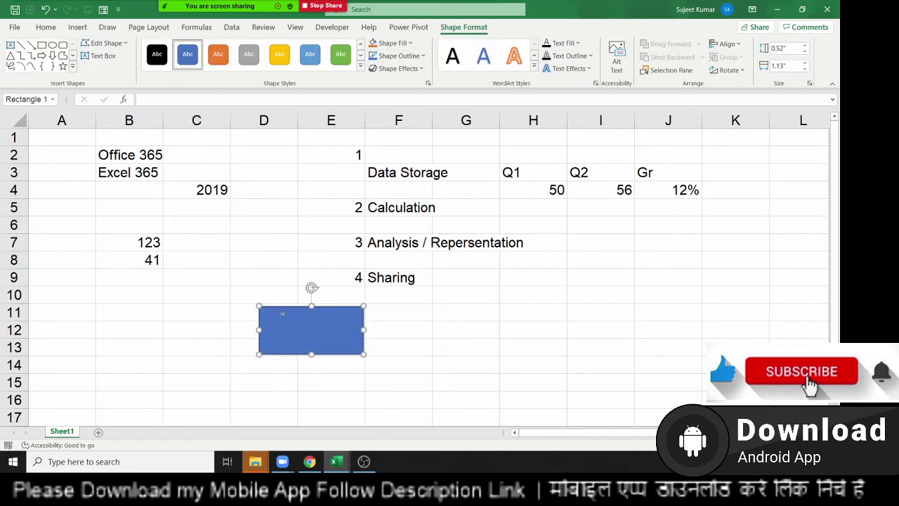
drag(283, 313, 247, 250)
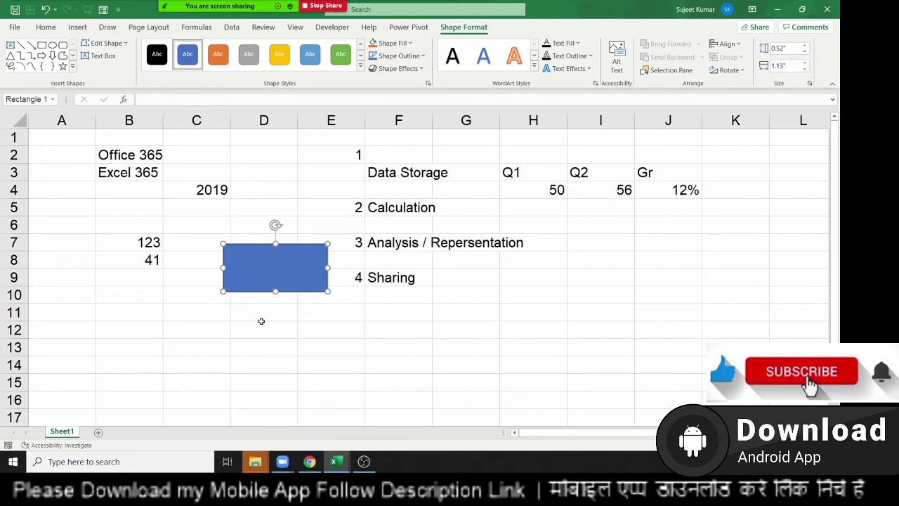
Step: Deselect the rectangle, start typing =b8 in C14, then cancel the entry
click(225, 359)
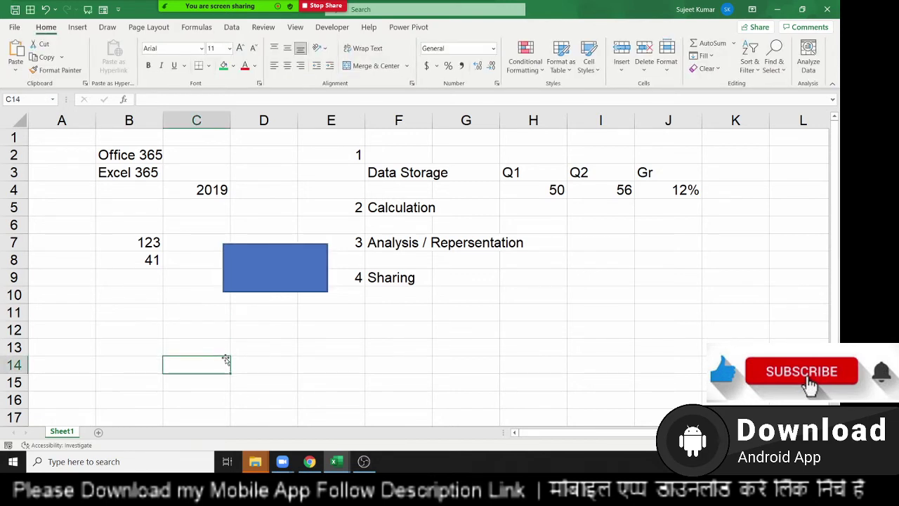
text(=)
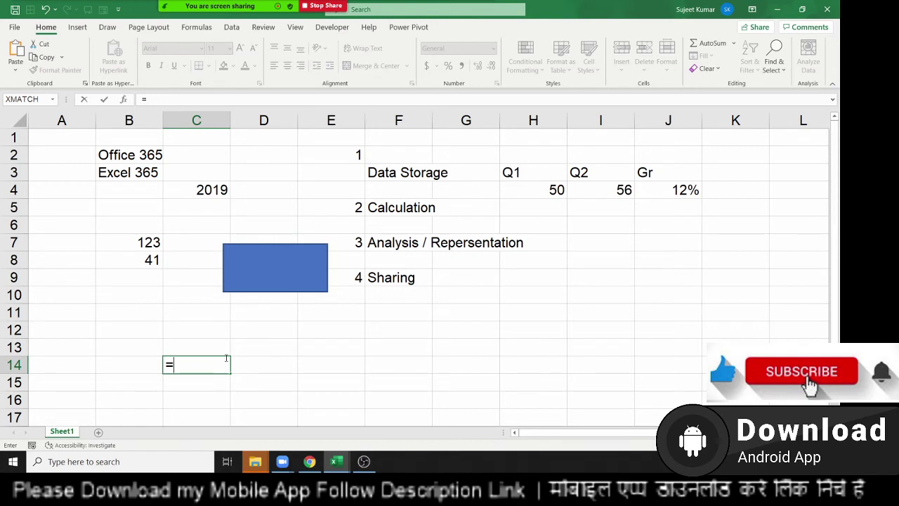
text(b8)
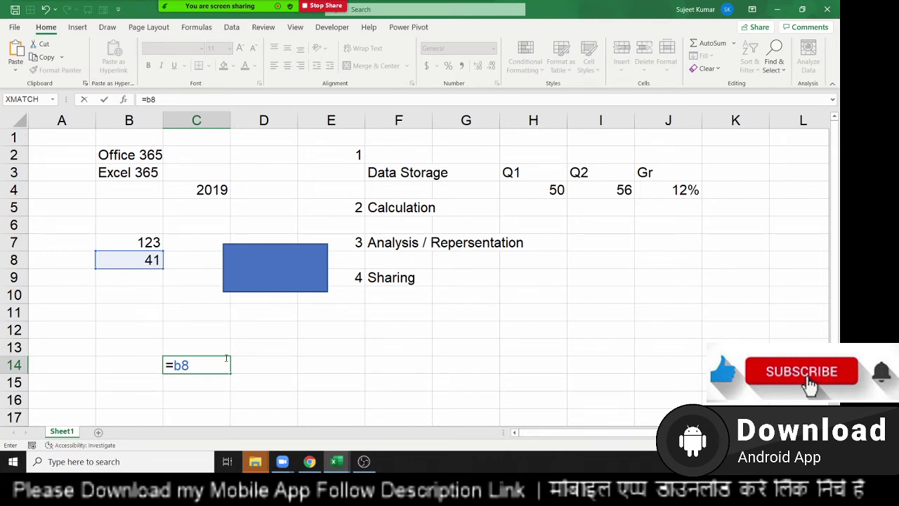
key(Escape)
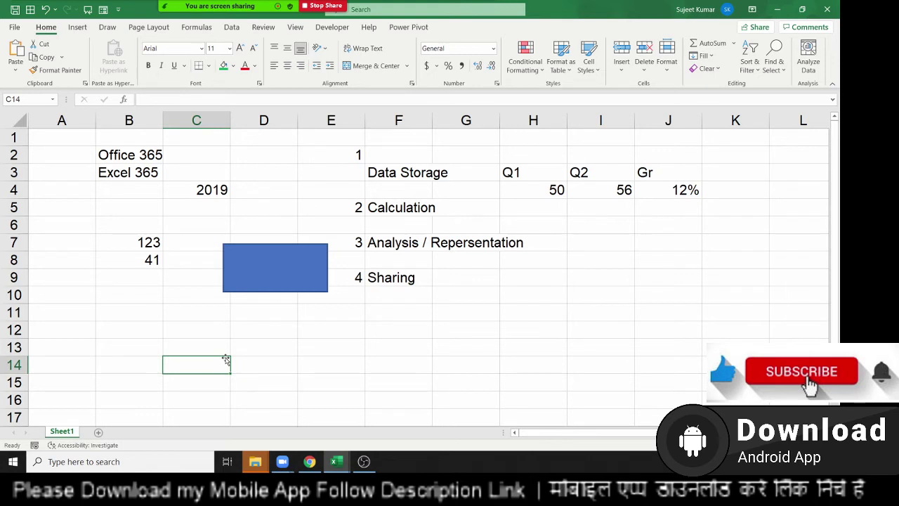
Step: Select the rectangle and check its name, Rectangle 1, in the Name Box without changing it
click(262, 286)
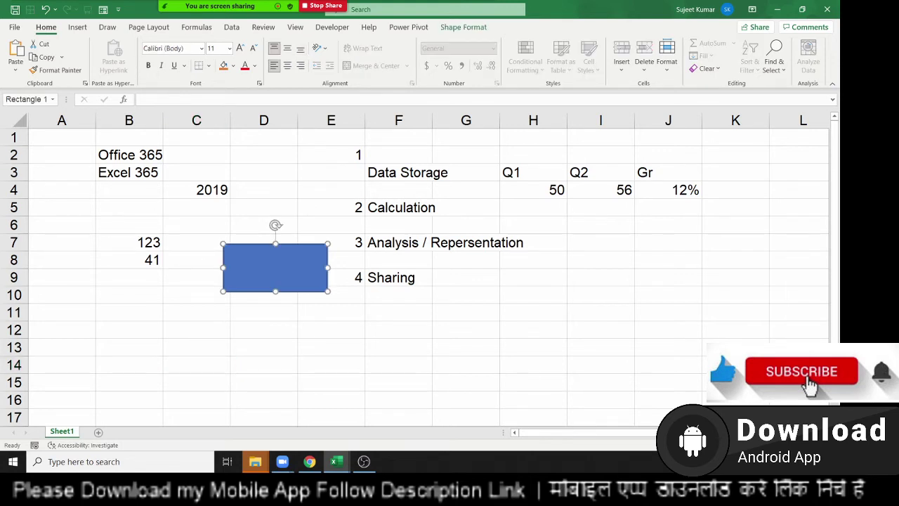
click(25, 99)
double_click(31, 100)
click(31, 99)
click(272, 329)
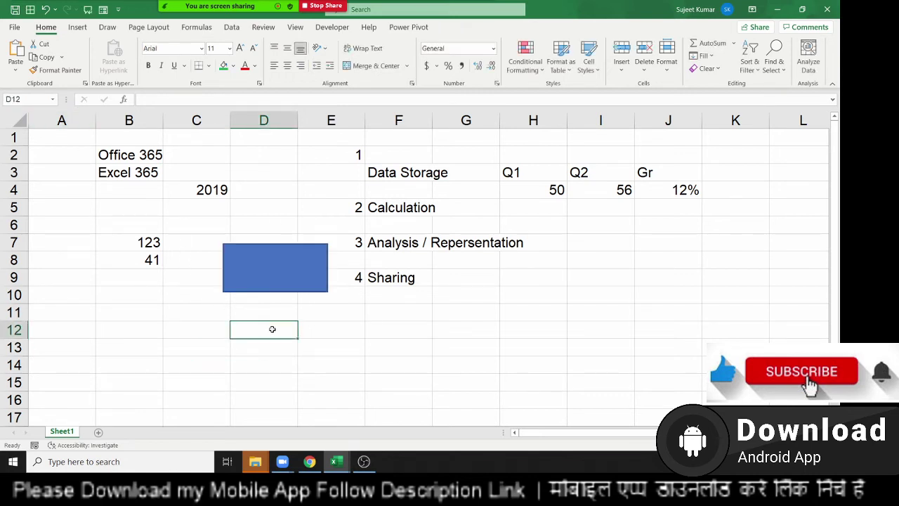
Step: Drag the rectangle across to sit over roughly I7:J9, then deselect it
click(261, 282)
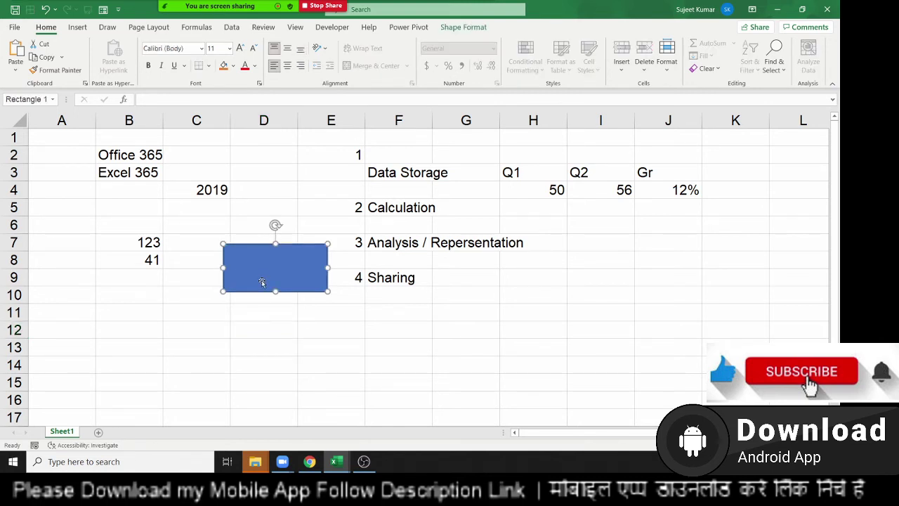
click(71, 226)
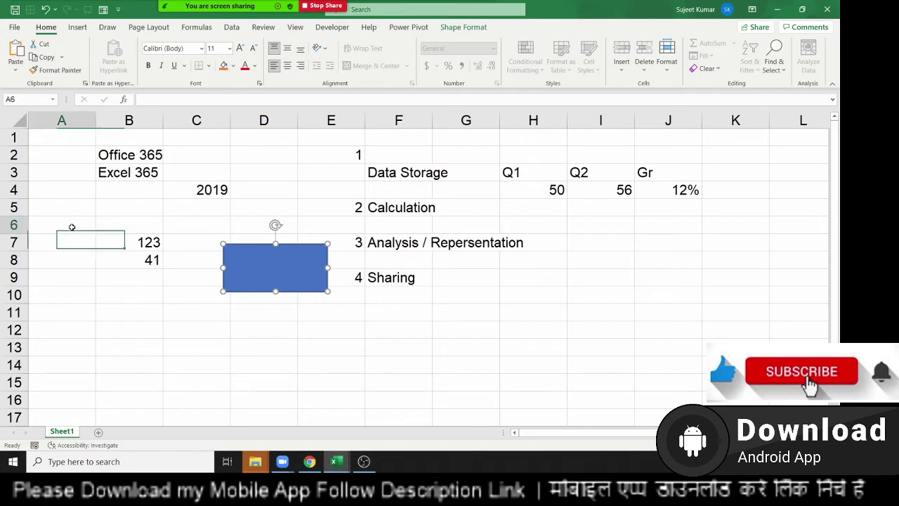
click(125, 205)
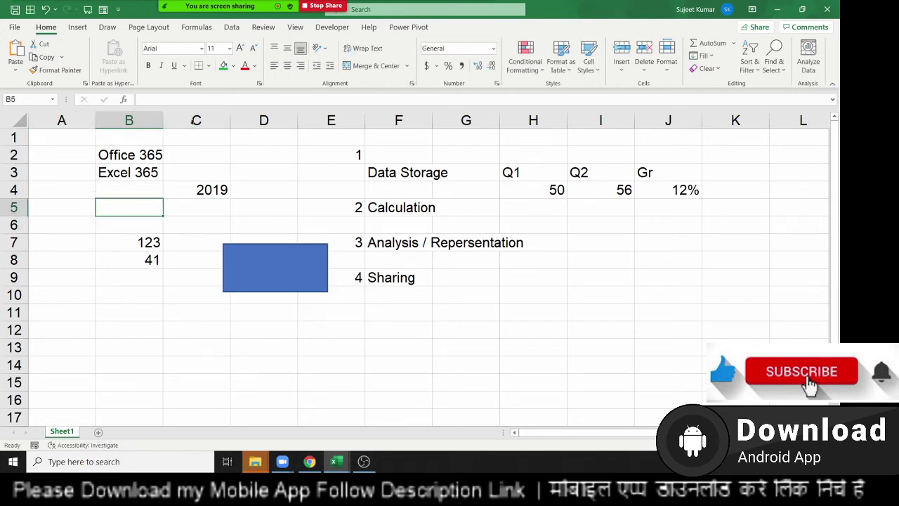
click(192, 331)
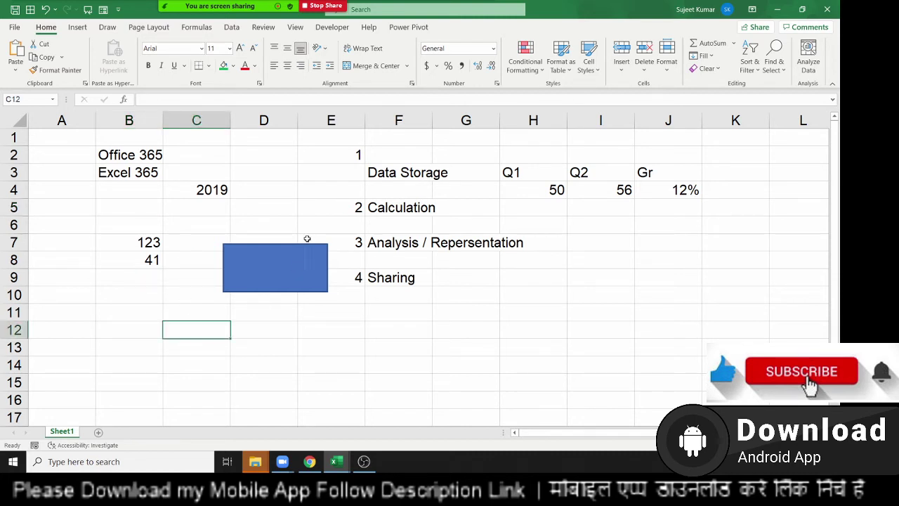
drag(302, 261, 376, 278)
drag(486, 281, 658, 352)
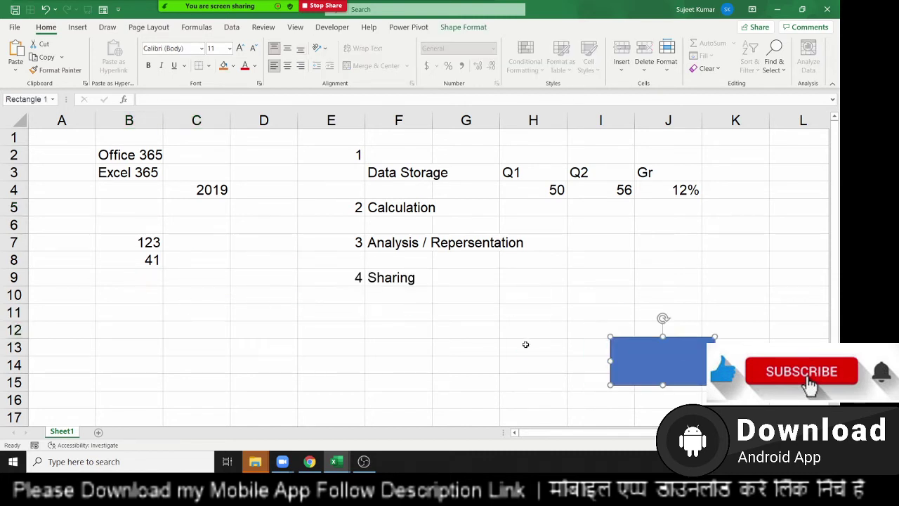
click(345, 315)
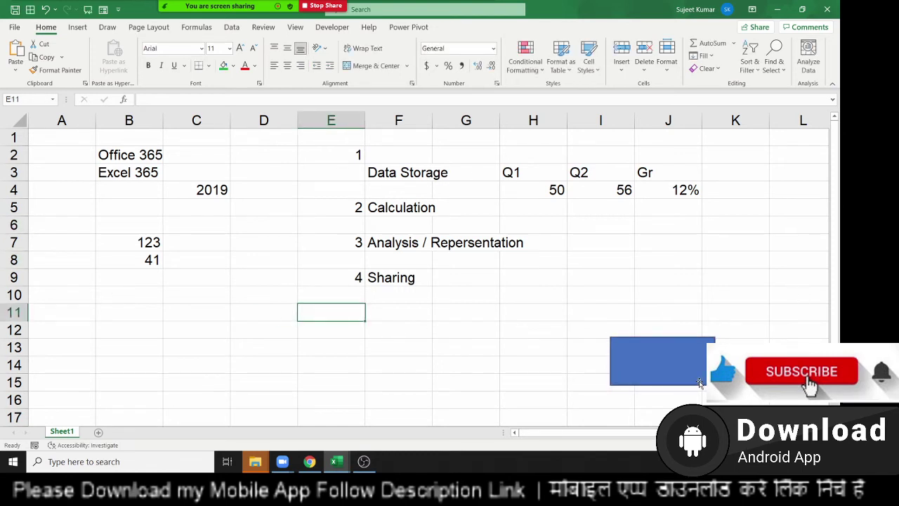
drag(699, 382, 677, 283)
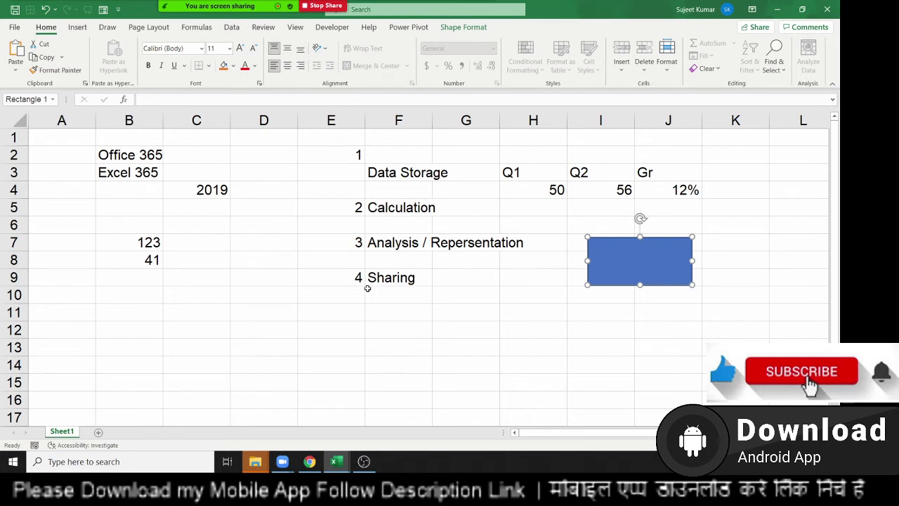
click(337, 316)
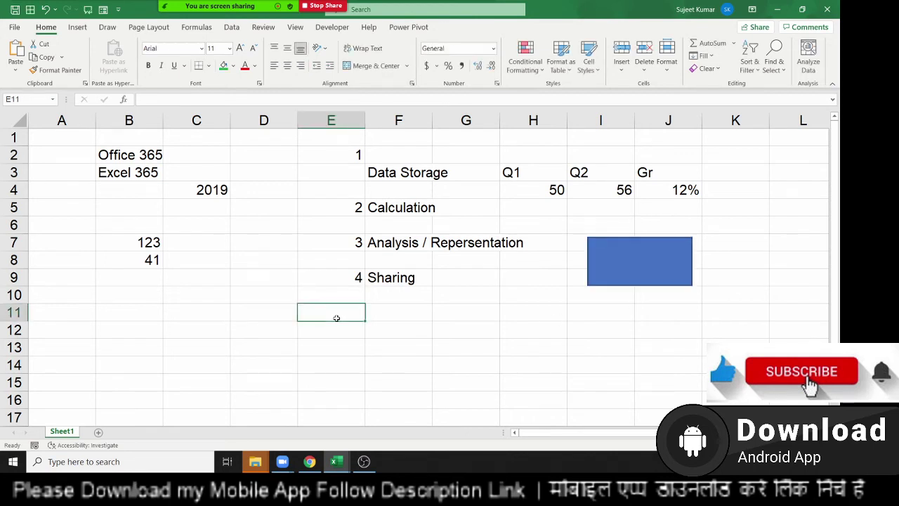
text(=)
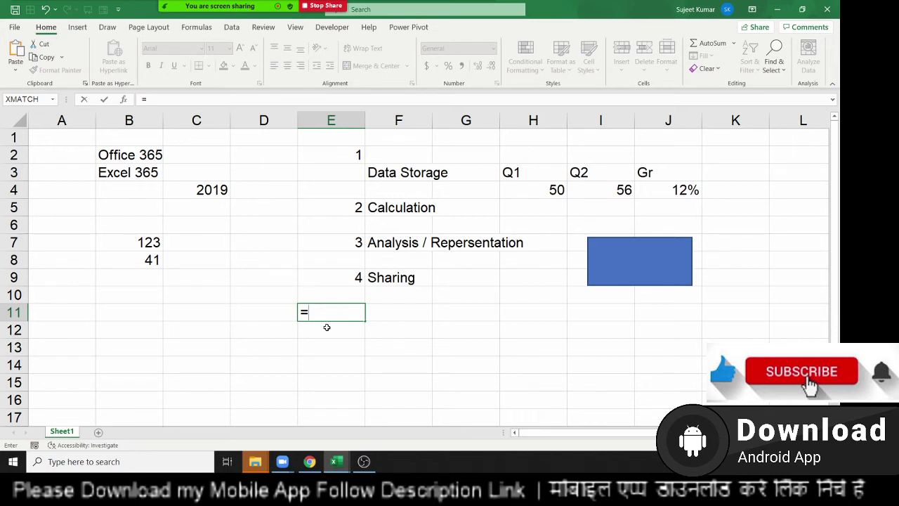
key(Escape)
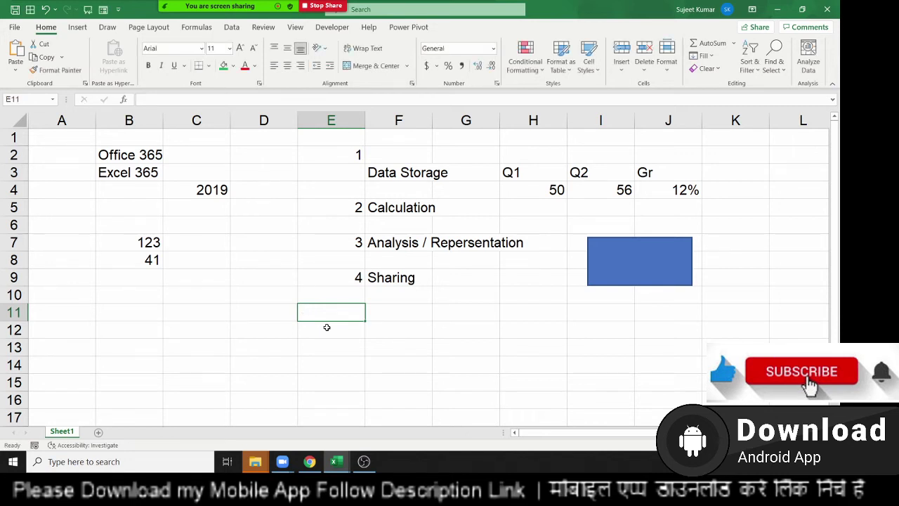
click(61, 121)
click(128, 329)
click(175, 348)
click(166, 364)
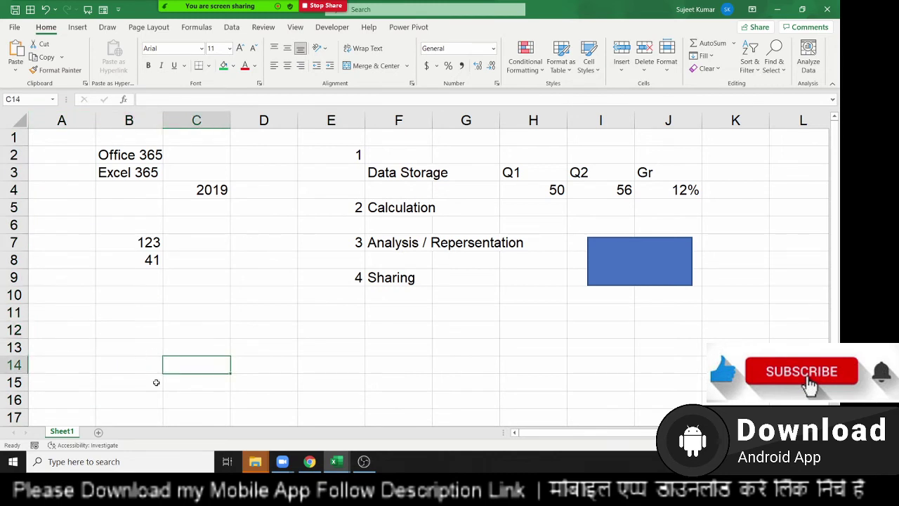
text(=b8)
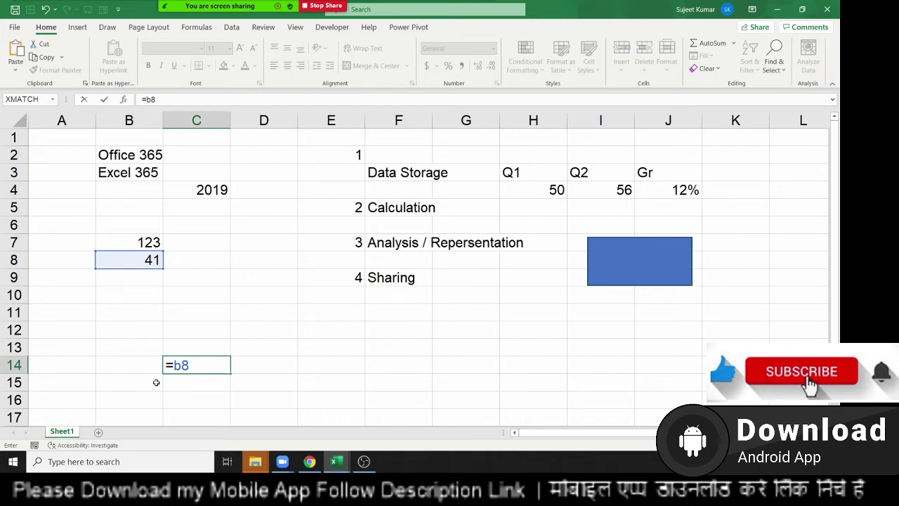
key(Escape)
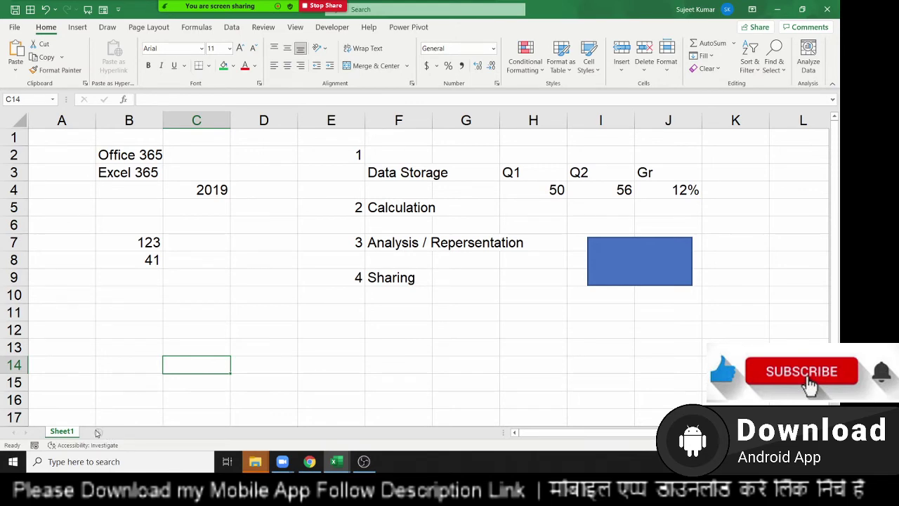
click(96, 432)
Step: Enter =Sheet1!B8 in Sheet2's C10 so it shows 41
click(134, 254)
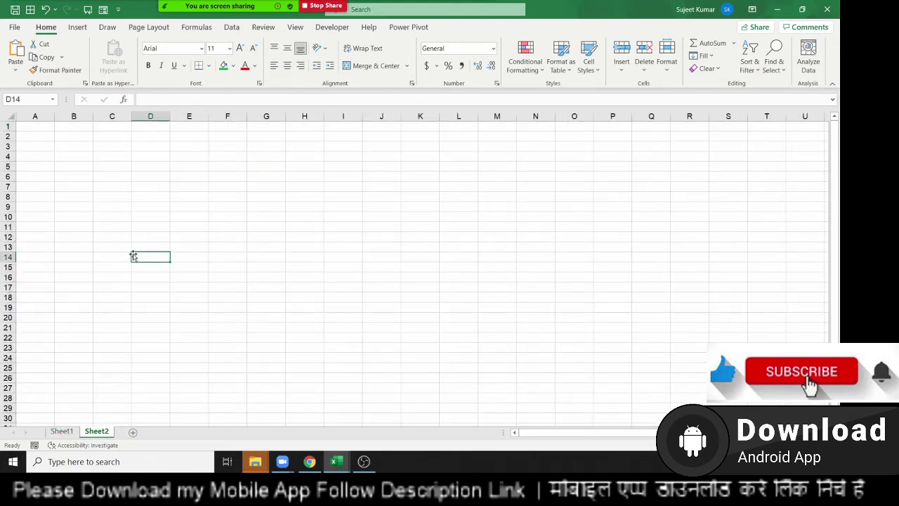
click(95, 217)
text(=)
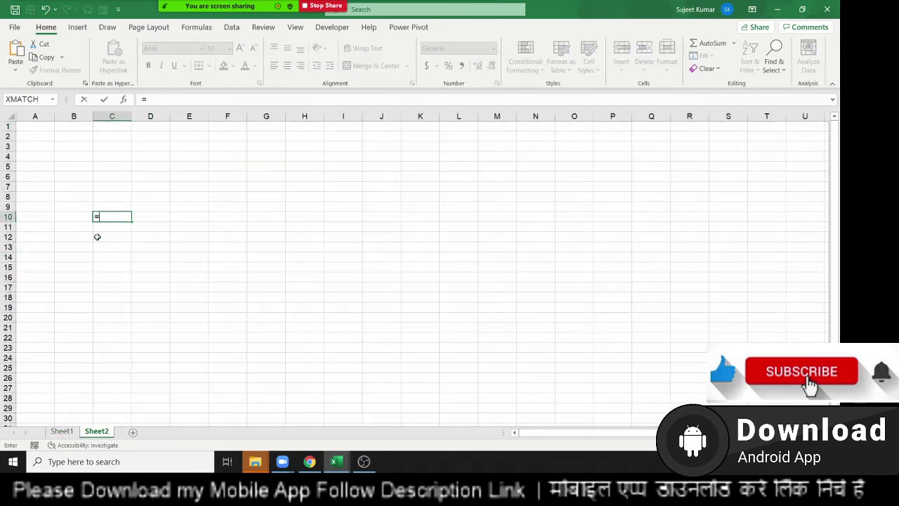
click(62, 431)
click(150, 260)
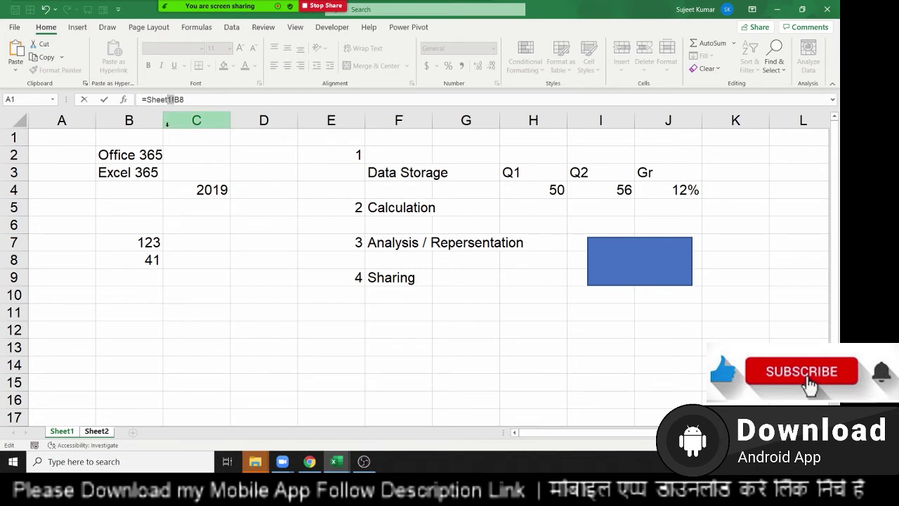
key(Return)
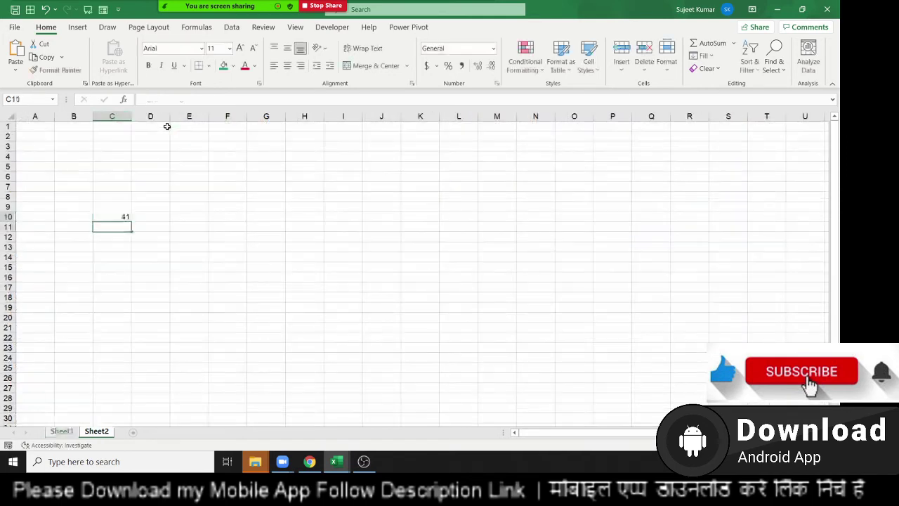
key(Up)
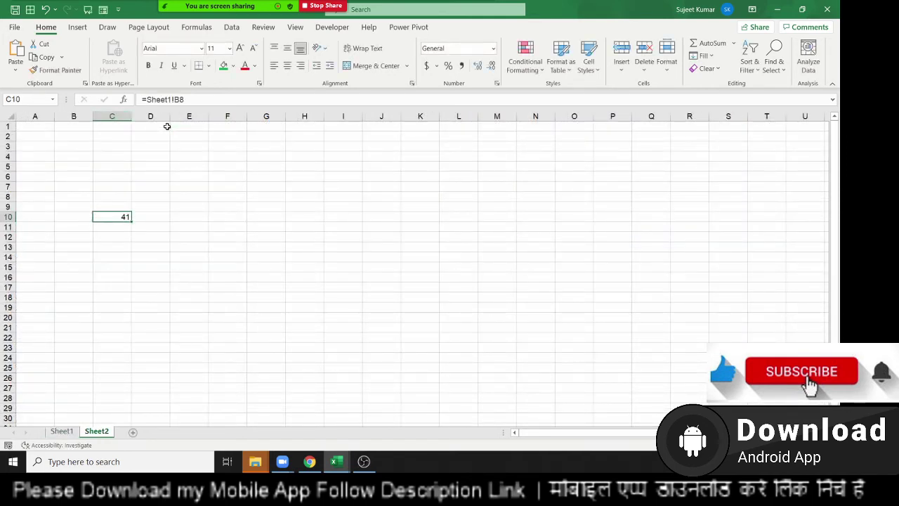
Step: Start an = formula in C11 to reference another open workbook
key(Down)
text(=)
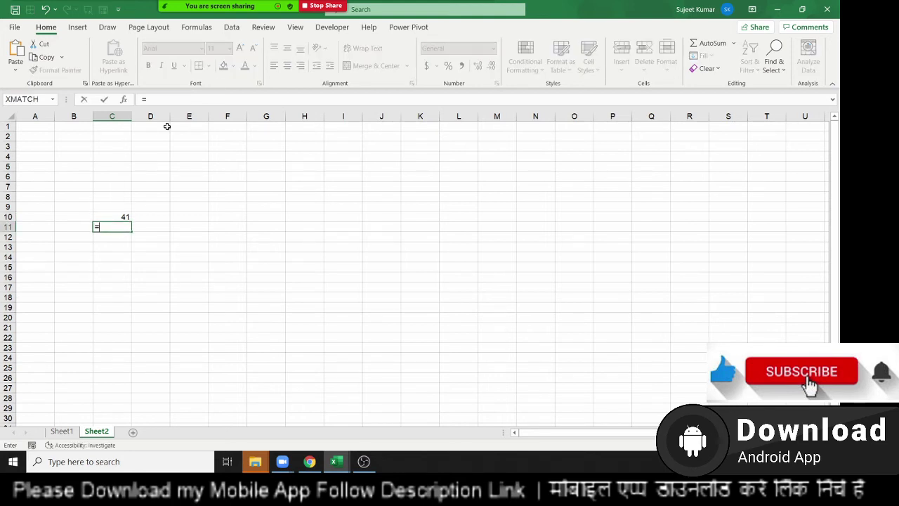
click(328, 461)
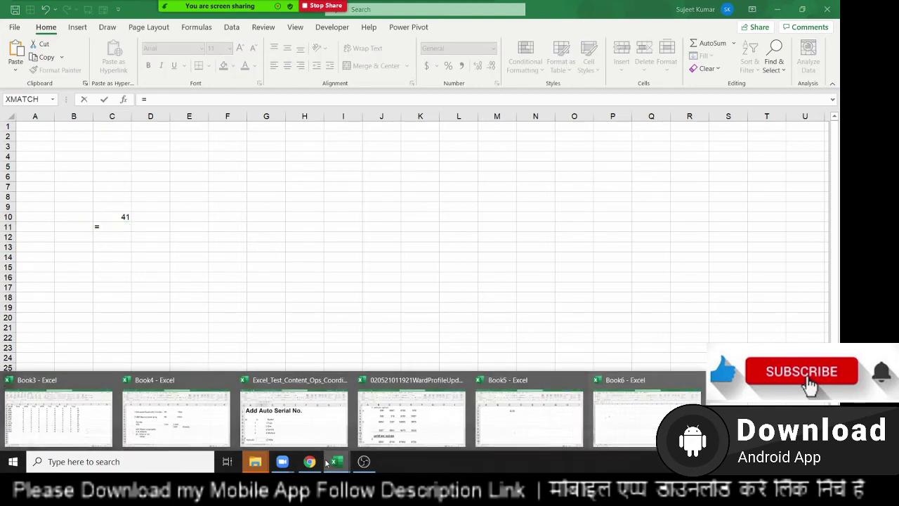
Step: Link C11 to cell D4 on sheet 9 of the Add Auto Serial No. workbook
click(314, 424)
click(315, 424)
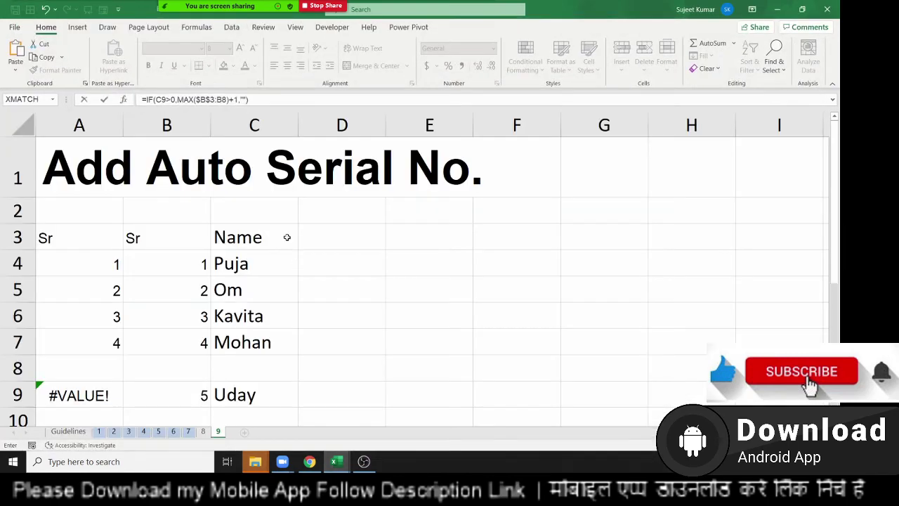
click(335, 272)
key(Return)
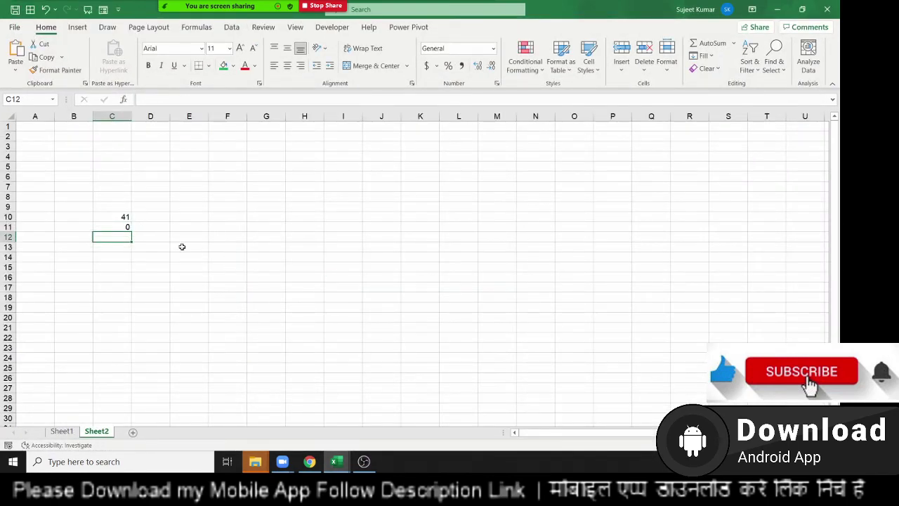
Step: Edit C11's external reference formula, then close the Add Auto Serial No. workbook
double_click(124, 226)
drag(99, 227, 283, 227)
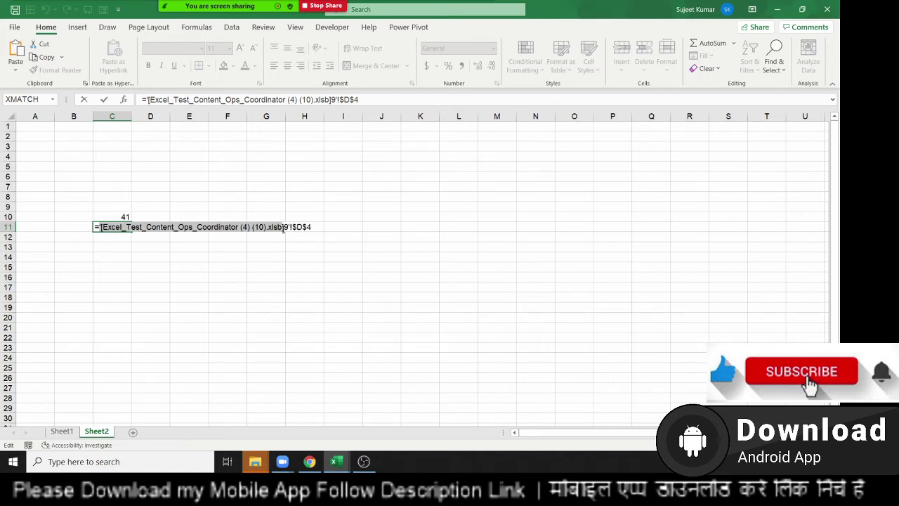
key(ctrl+Return)
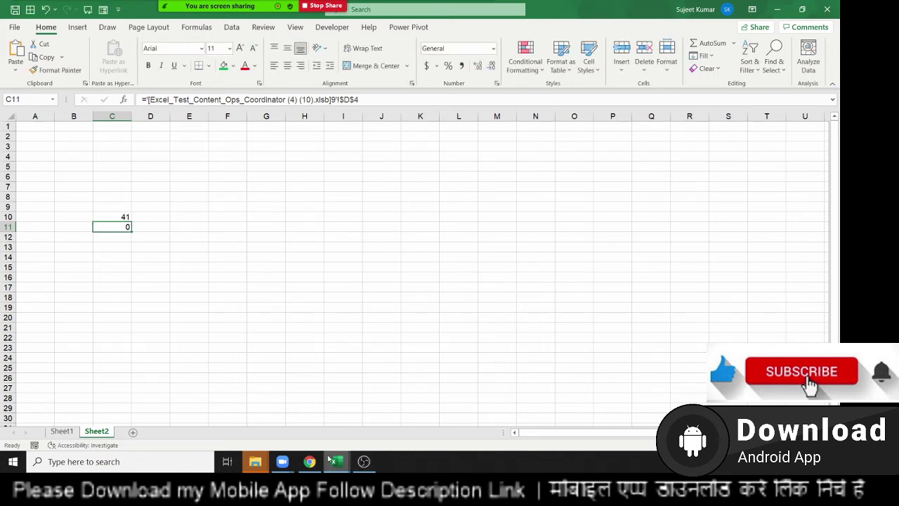
mouse_move(336, 462)
click(394, 422)
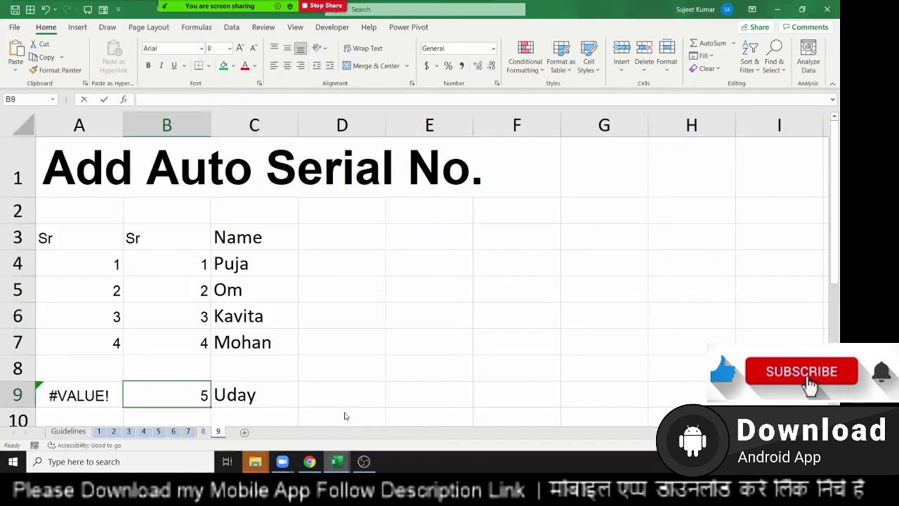
click(828, 9)
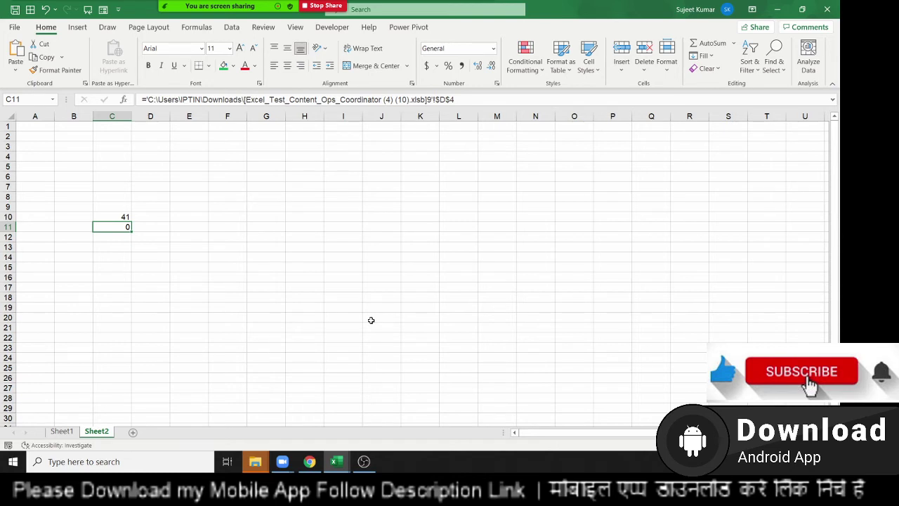
Step: Commit C11's external-workbook link formula so it shows 0, then switch to Sheet1 and back to Sheet2
double_click(122, 226)
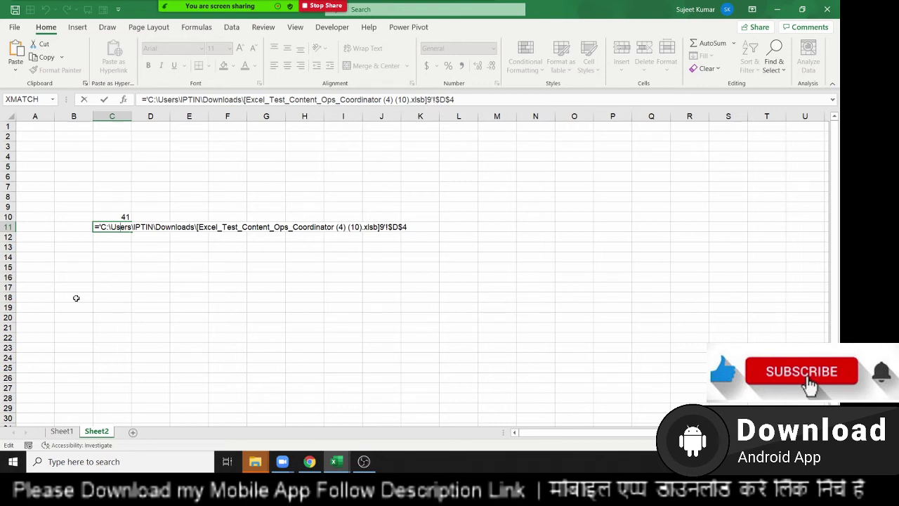
key(ctrl+Return)
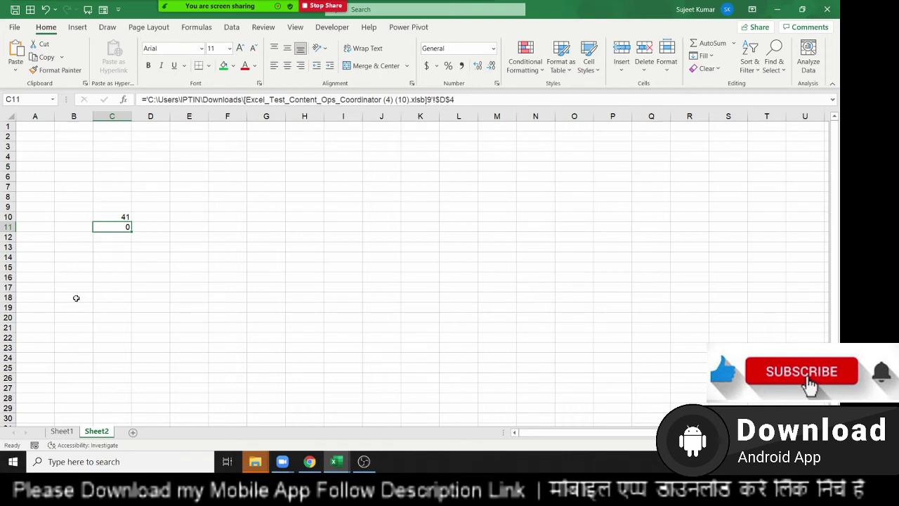
click(76, 430)
click(108, 434)
Step: Add a new Sheet3 and enter 85, 36, 63, 25, 63 in A1:A5
click(133, 432)
text(85)
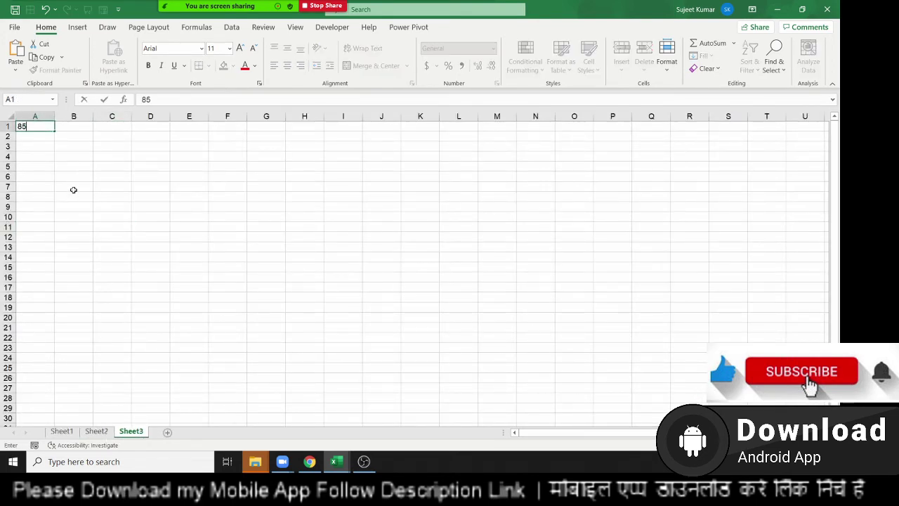
key(Return)
text(36)
key(Return)
text(63)
key(Return)
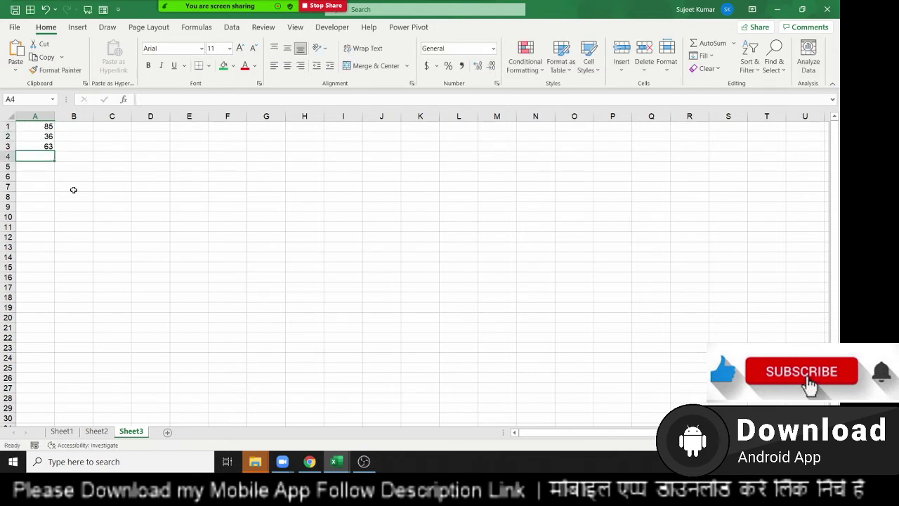
text(25)
key(Return)
text(63)
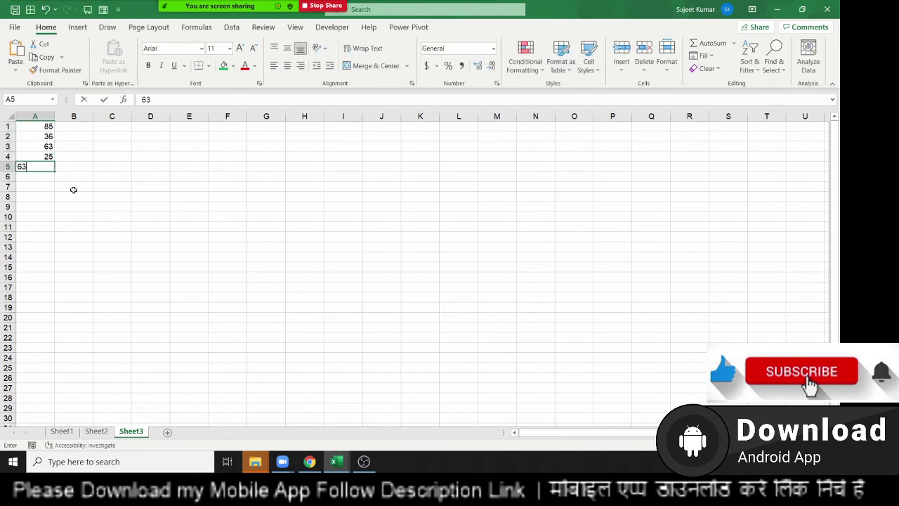
key(Return)
Step: Finish A6:A9 with 32, 25, 63, 52, then select A1:A9 and pick B1
text(3225)
key(Return)
text(6)
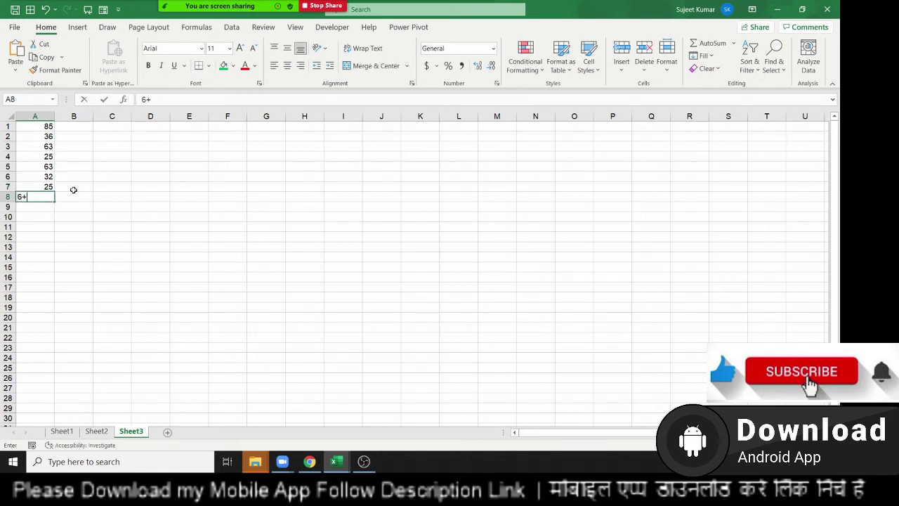
text(+)
key(BackSpace)
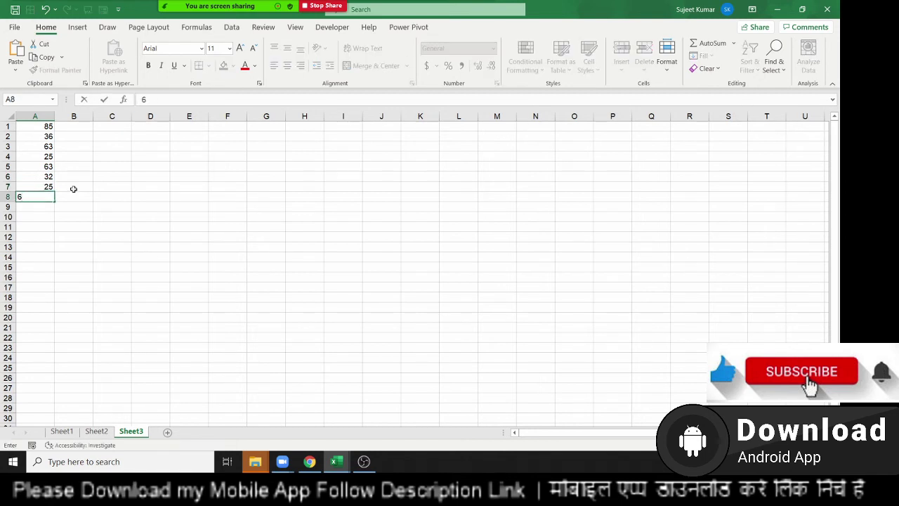
text(3)
key(Return)
text(52)
key(Return)
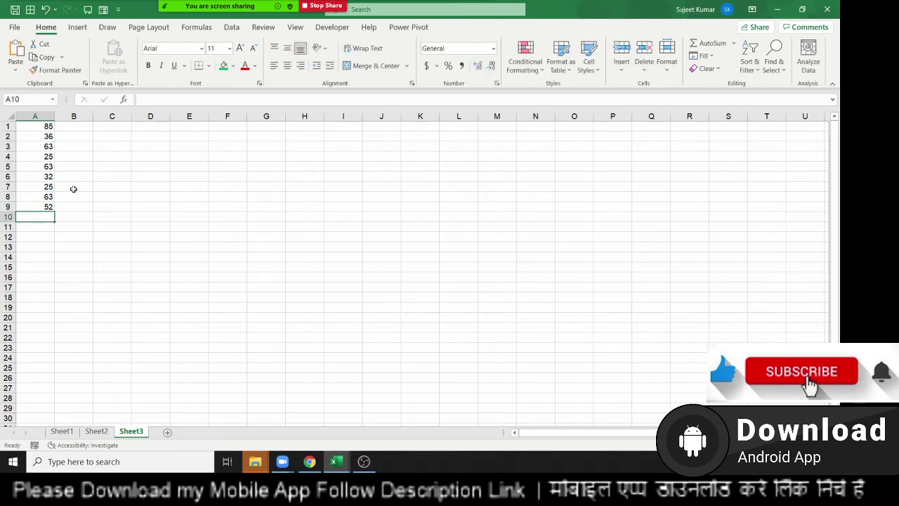
drag(46, 125, 35, 213)
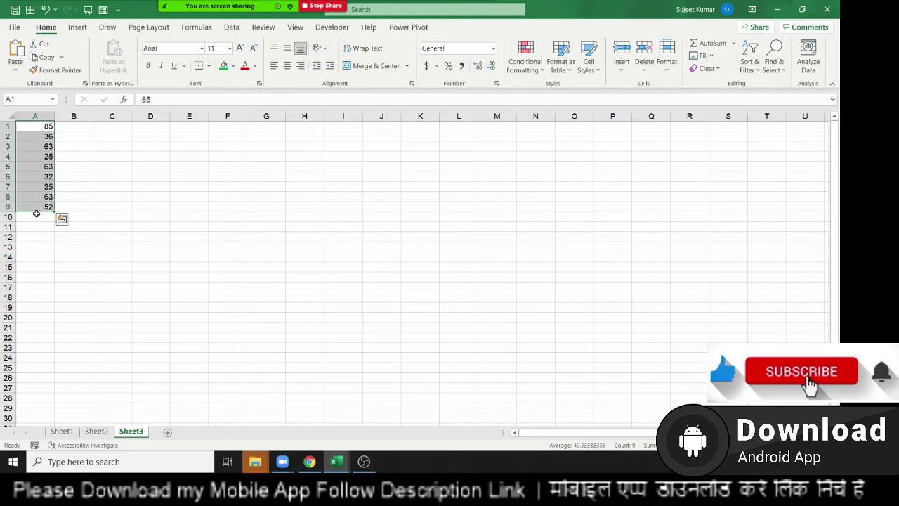
click(68, 126)
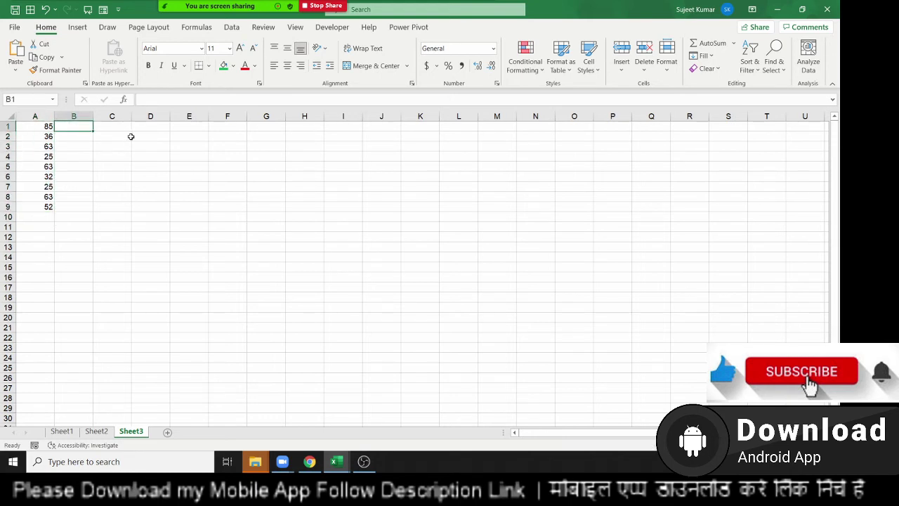
Step: Start a formula in B1 referencing A1, after moving the reference around neighbouring cells
text(=)
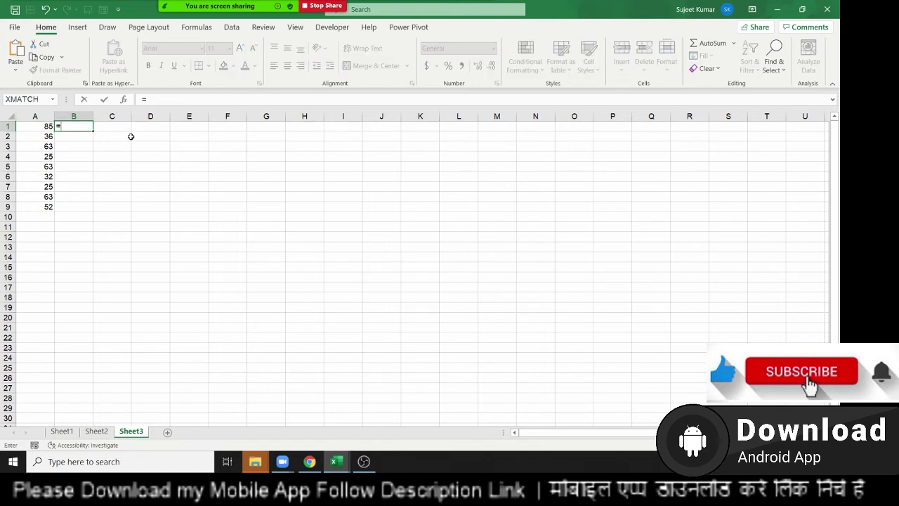
text(v)
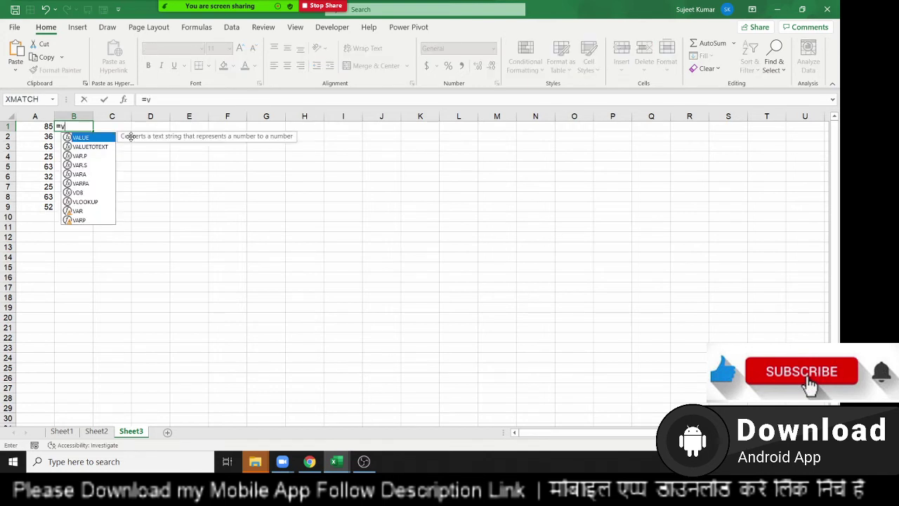
key(BackSpace)
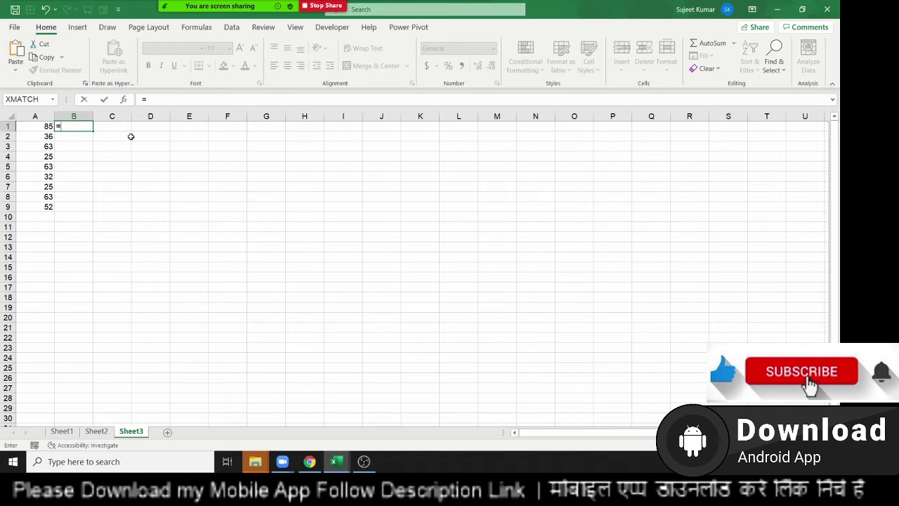
click(33, 124)
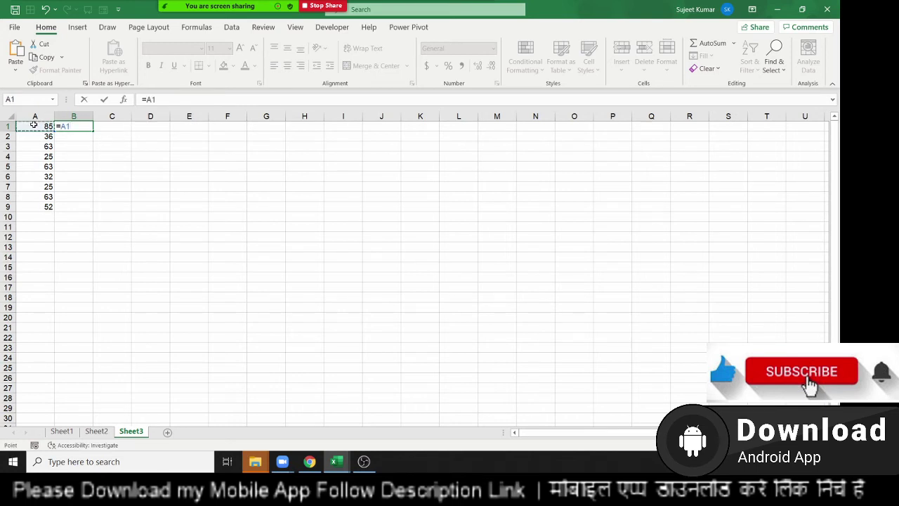
key(BackSpace)
key(BackSpace)
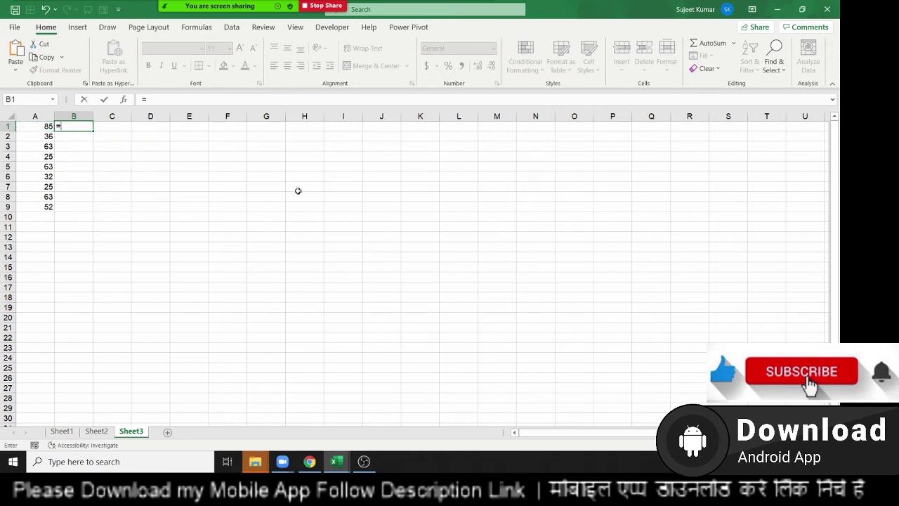
key(Left)
key(Down)
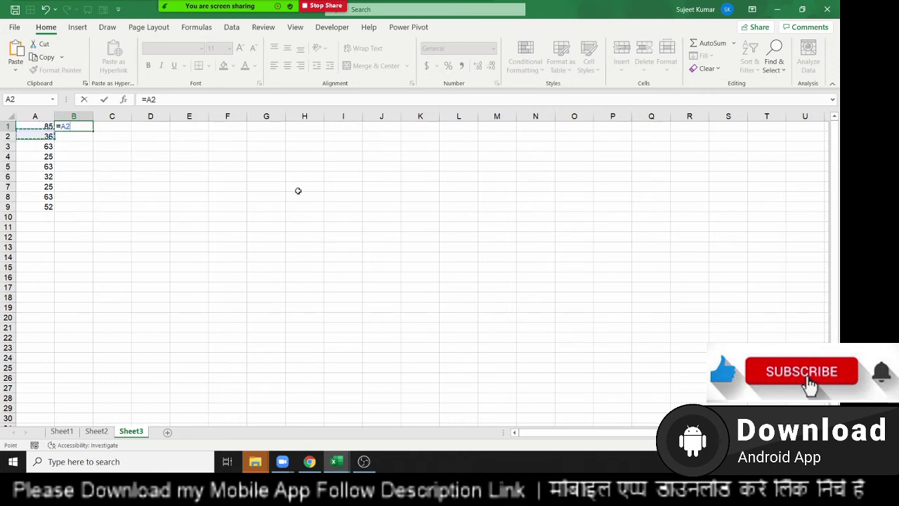
key(Up)
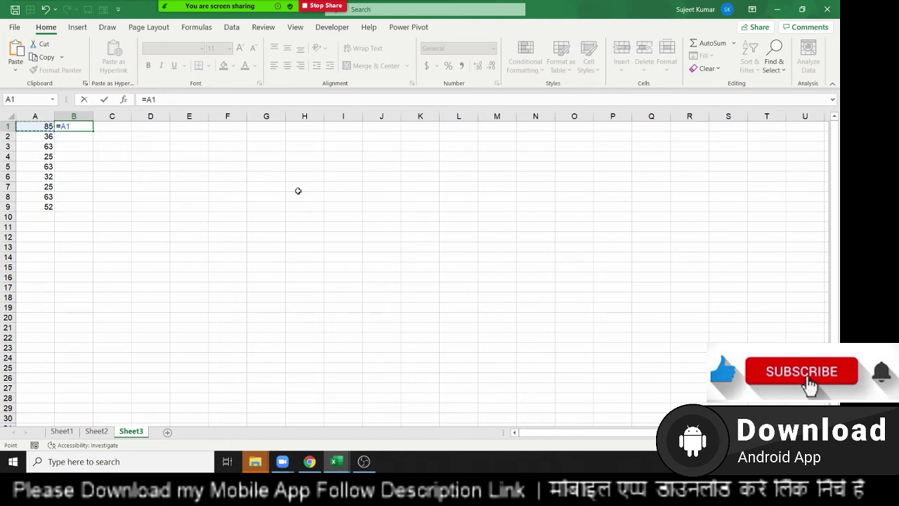
key(Down)
key(Down)
key(Right)
key(Up)
key(Left)
key(Down)
key(Down)
key(Down)
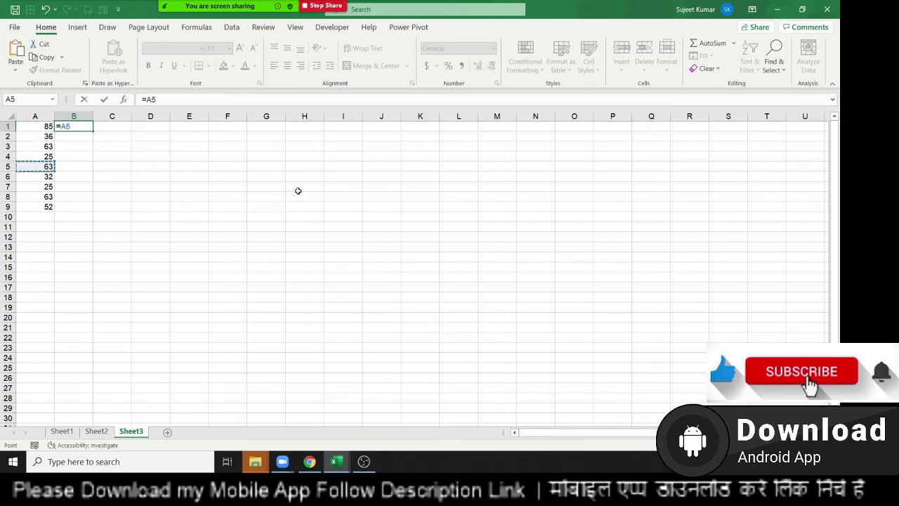
key(Right)
key(Up)
key(Up)
key(Left)
key(Down)
key(Right)
key(Right)
key(Up)
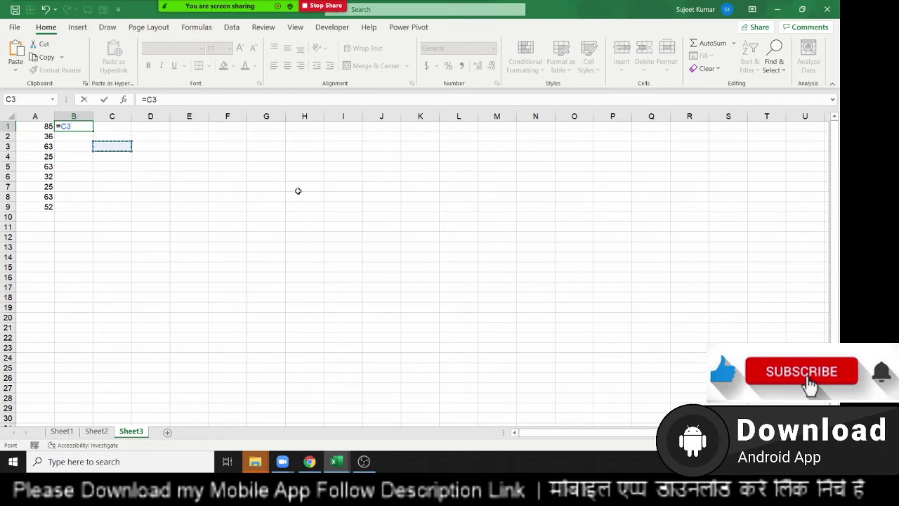
key(Up)
key(Left)
key(Left)
key(Down)
key(Down)
key(Up)
key(Up)
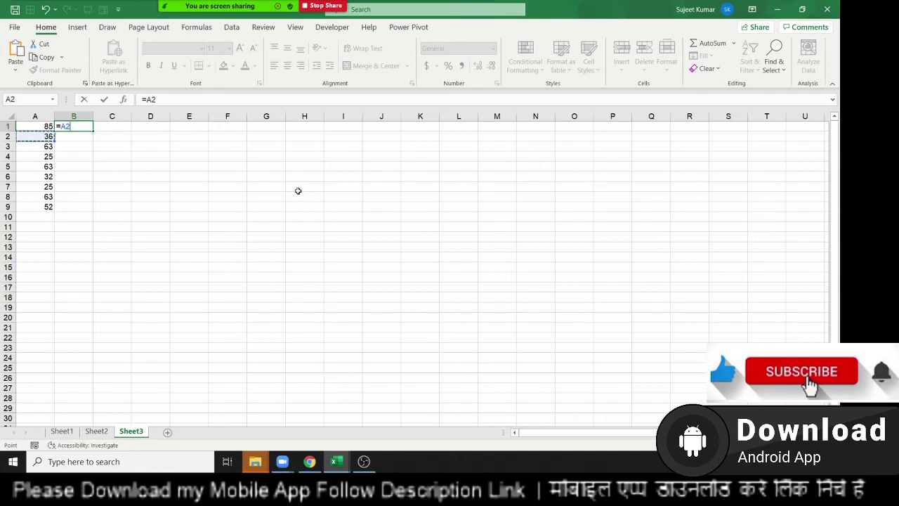
key(Right)
key(Right)
key(Down)
key(Left)
key(Left)
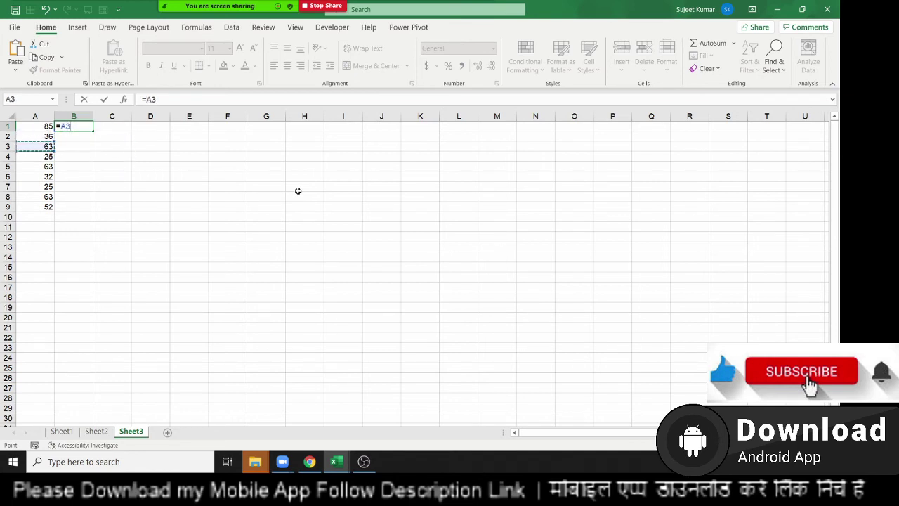
key(Right)
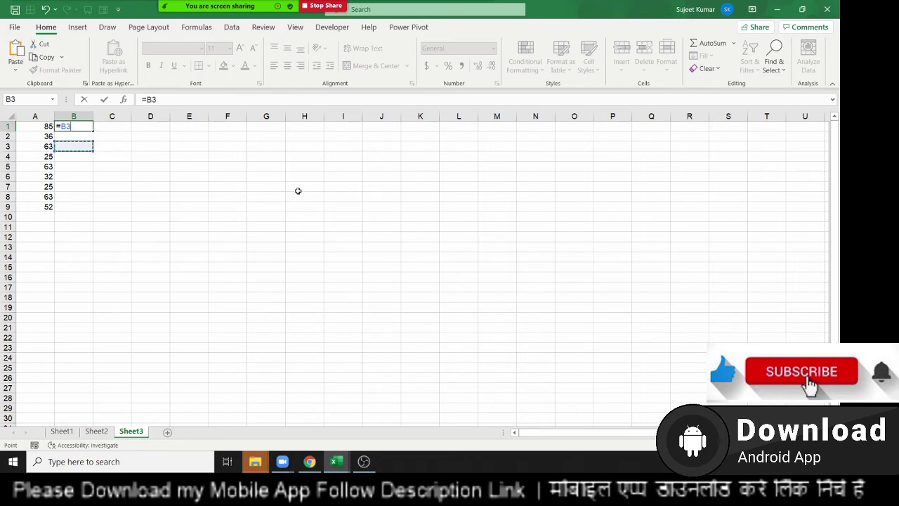
key(Left)
key(Up)
key(Up)
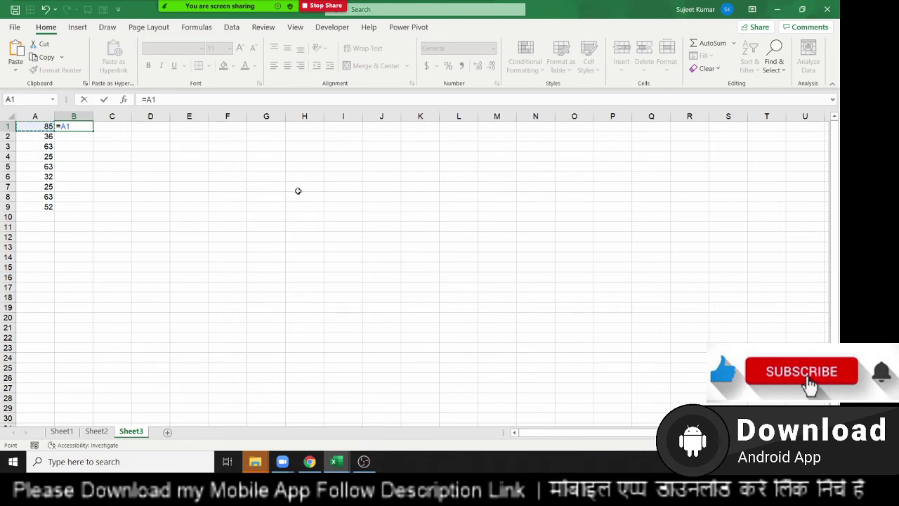
Step: Complete B1 as =A1+20 so it shows 105, then recheck it
text(+2)
text(0)
key(Return)
key(Up)
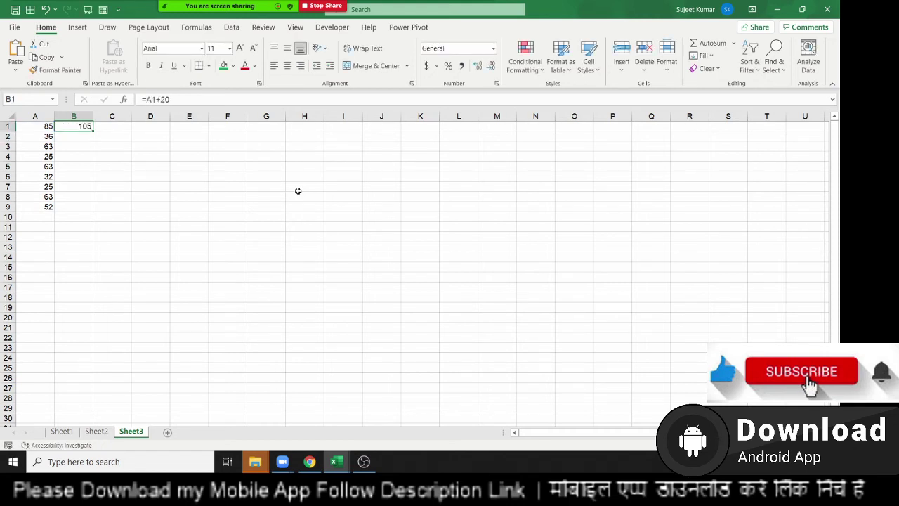
key(Down)
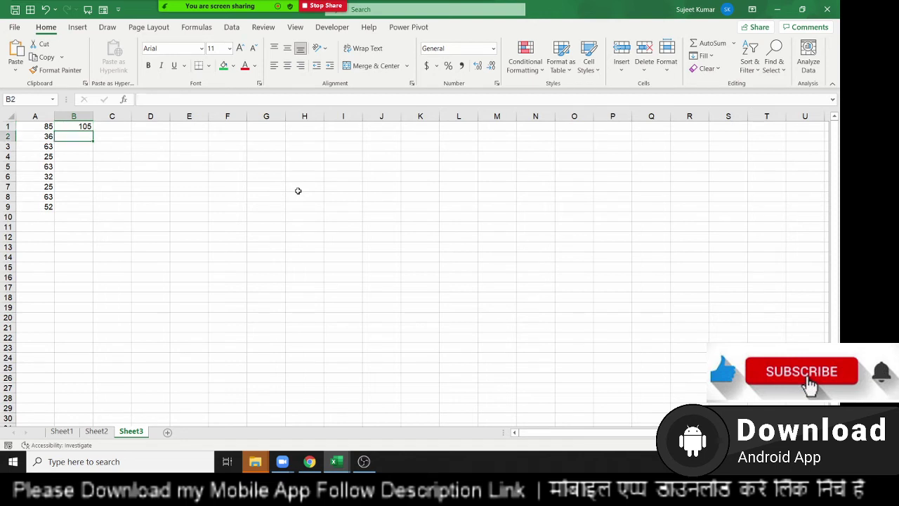
text(=)
key(Left)
text(+)
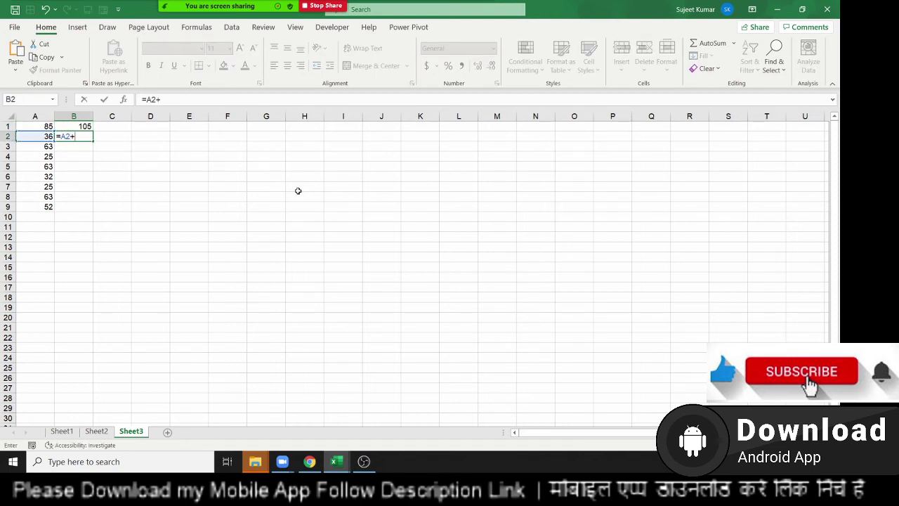
text(20)
key(Return)
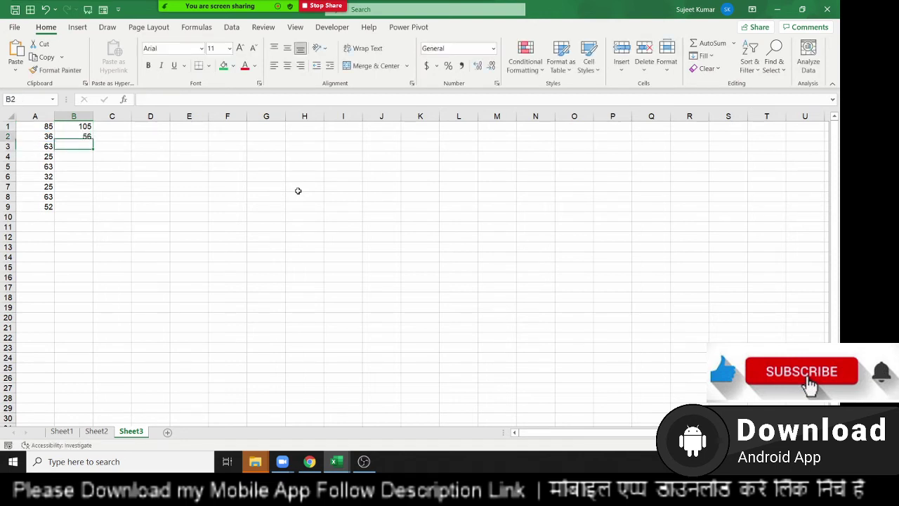
key(Up)
key(Delete)
key(Up)
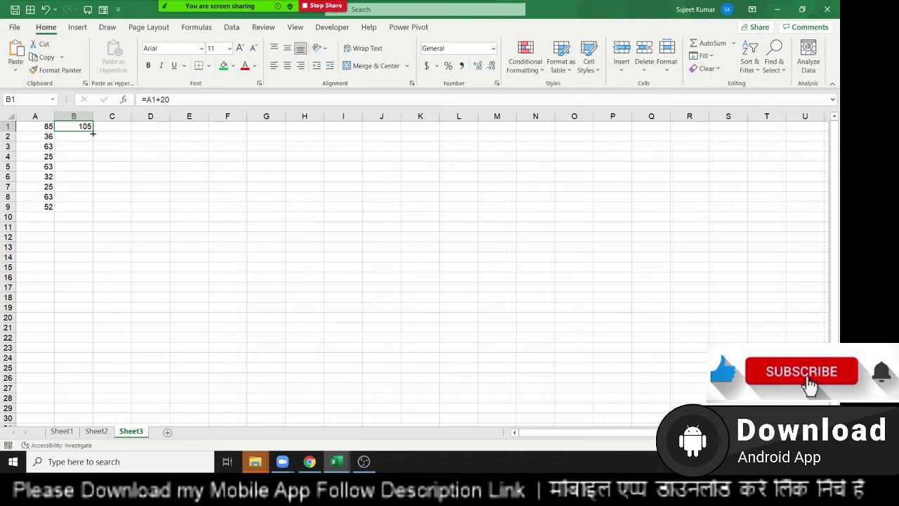
drag(93, 132, 100, 212)
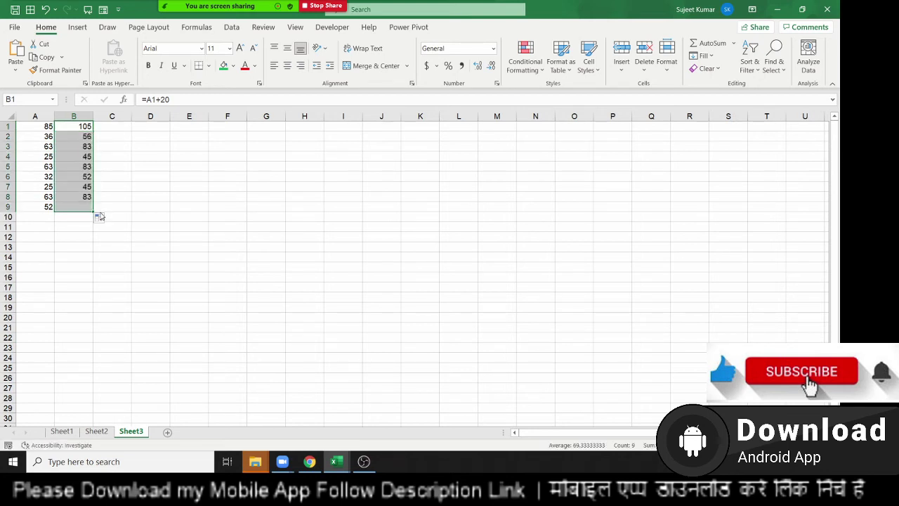
click(83, 139)
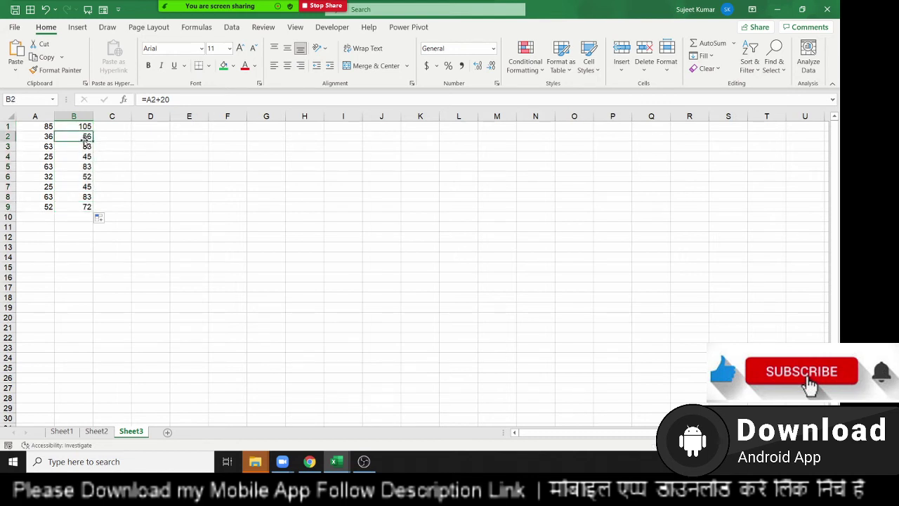
double_click(86, 135)
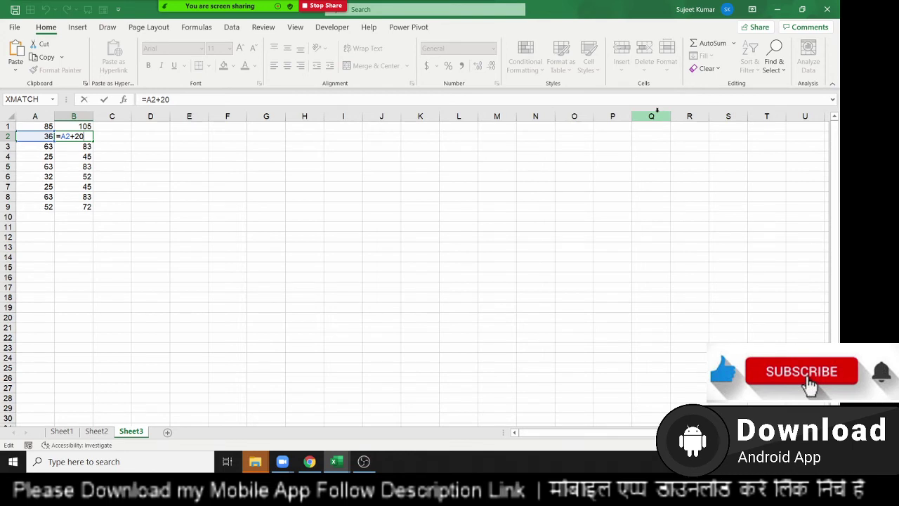
key(Return)
key(F2)
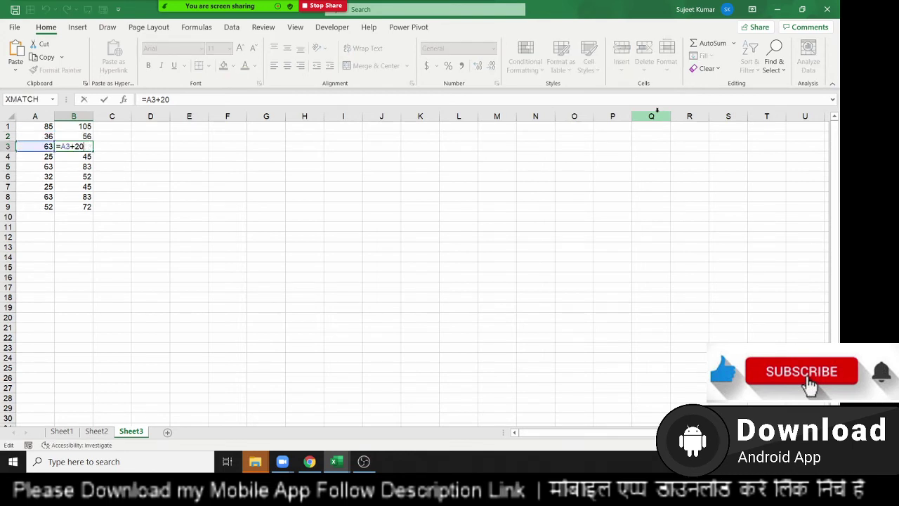
key(Return)
key(F2)
key(Return)
key(F2)
key(Return)
key(F2)
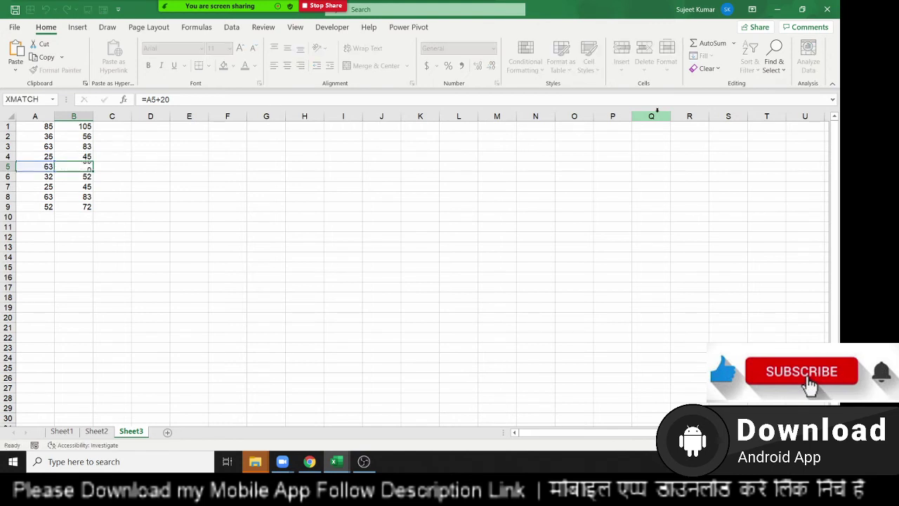
key(Return)
key(F2)
key(Return)
key(F2)
key(Return)
key(F2)
key(Return)
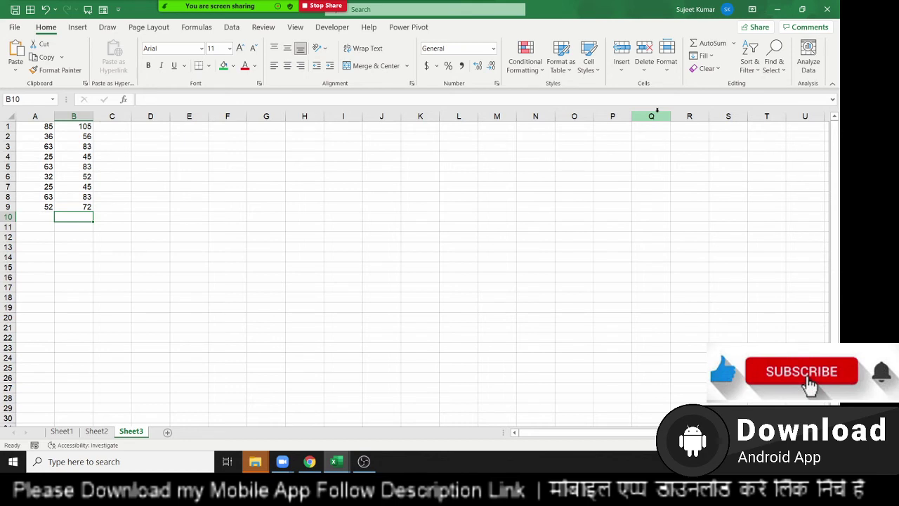
Step: Clear the old results in B1:B9 and enter the constant 20 in D1
key(Up)
key(ctrl+Up)
key(ctrl+shift+Down)
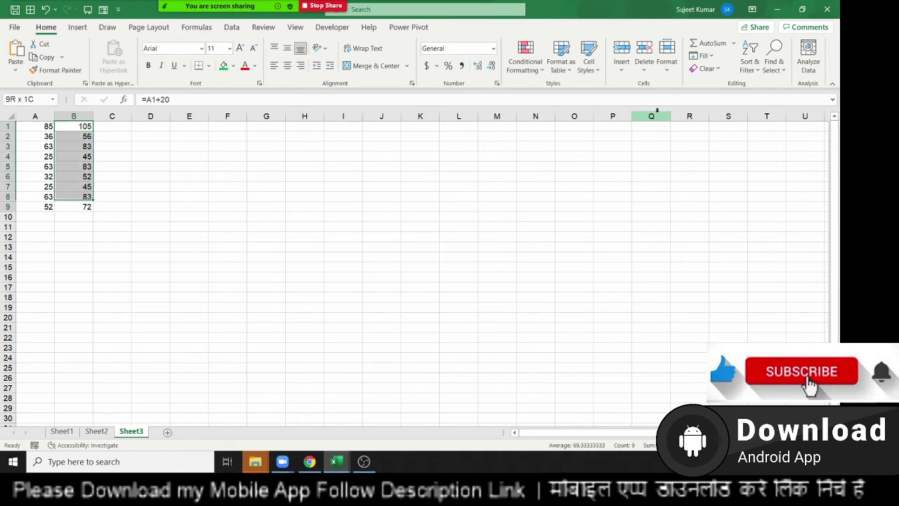
key(Delete)
click(150, 126)
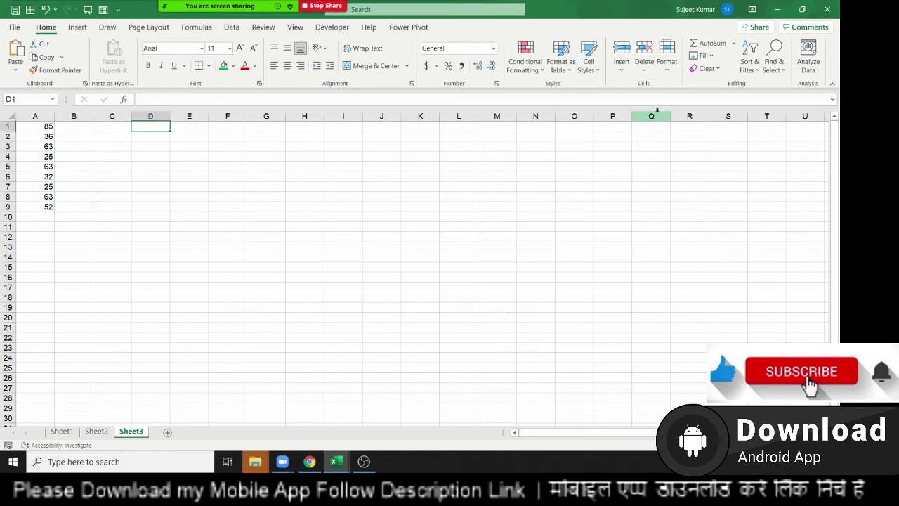
text(20)
key(Return)
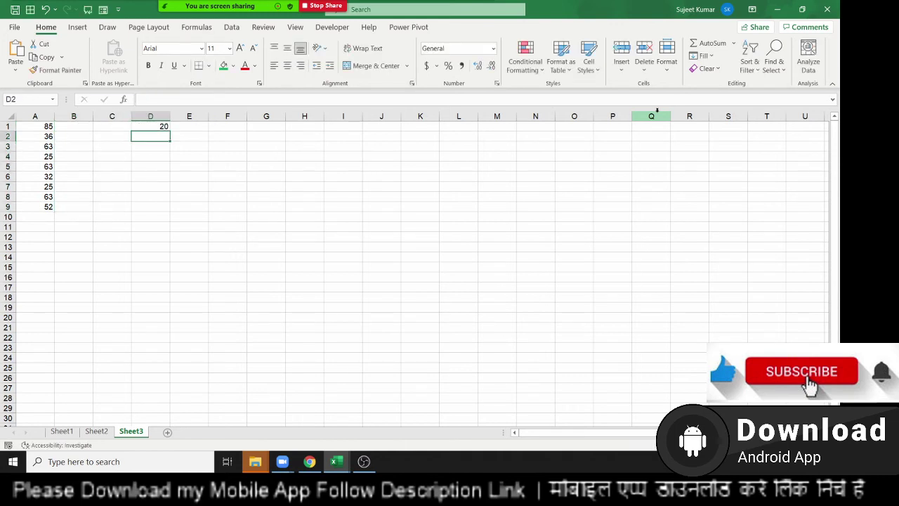
Step: Start a new B1 formula as =A1+, dropping the hardcoded 10 and 20
key(Right)
key(Left)
key(Left)
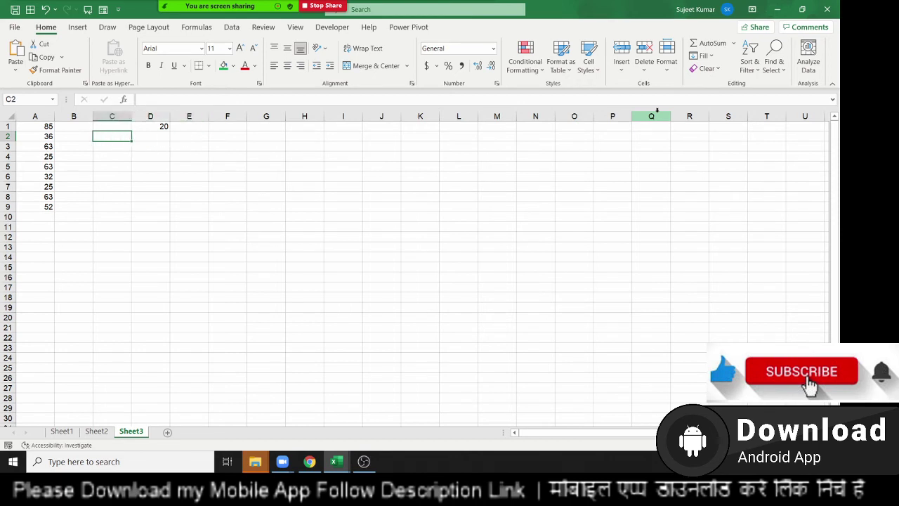
key(Left)
key(Up)
text(=)
key(Left)
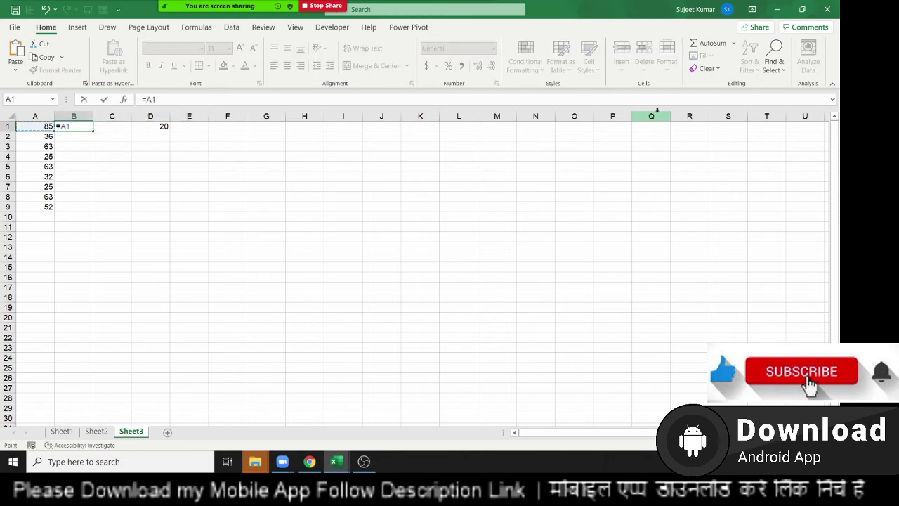
text(+10)
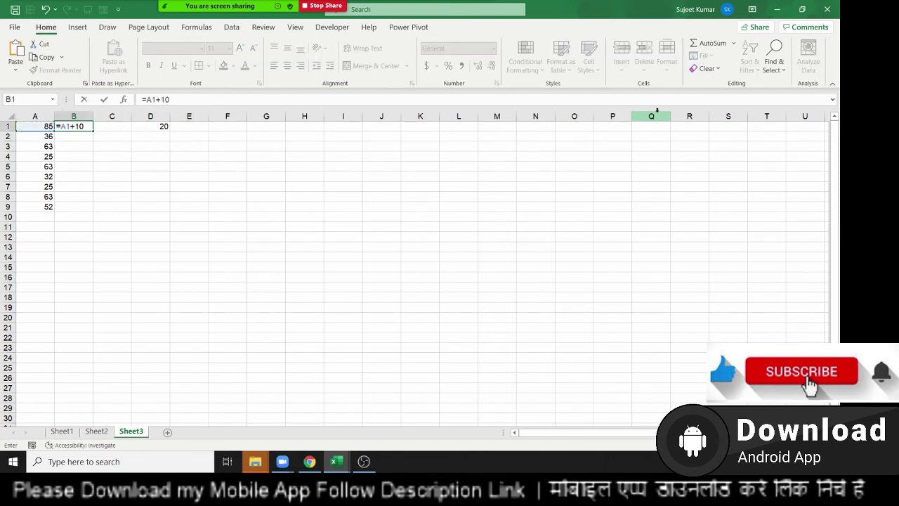
key(BackSpace)
key(BackSpace)
text(20)
key(BackSpace)
key(BackSpace)
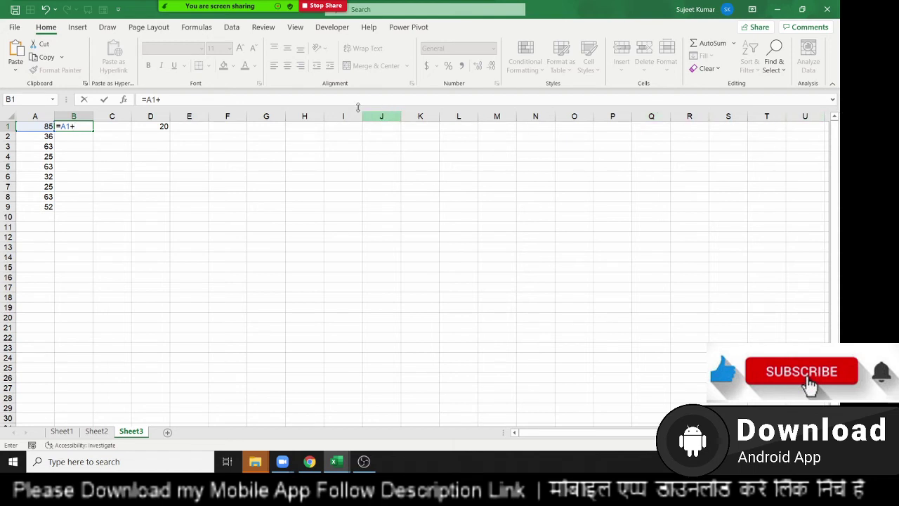
Step: Finish B1 as =A1+D1 showing 105, then try copying it into B2 and discard that
click(156, 126)
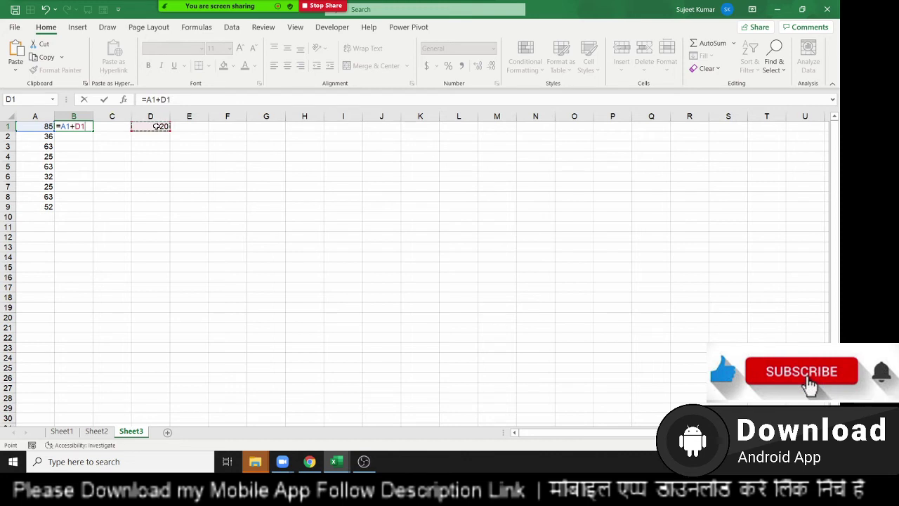
key(ctrl+Return)
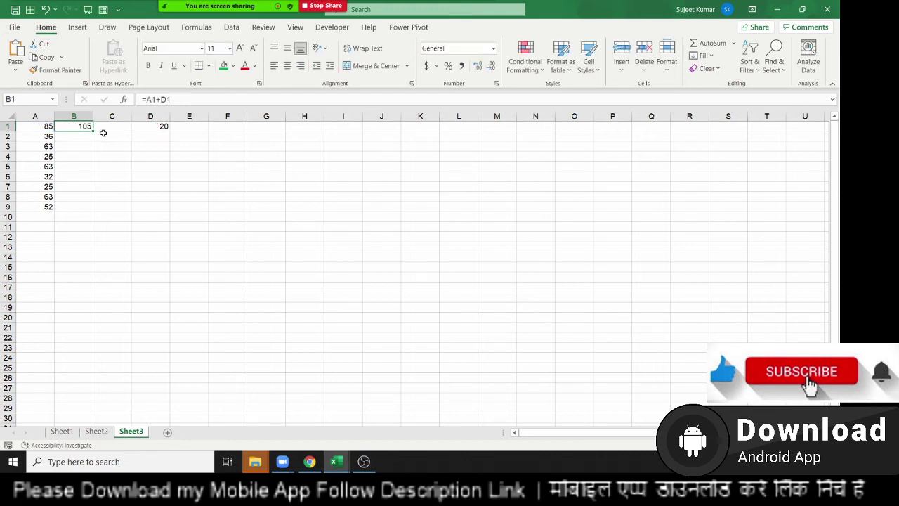
drag(92, 132, 93, 144)
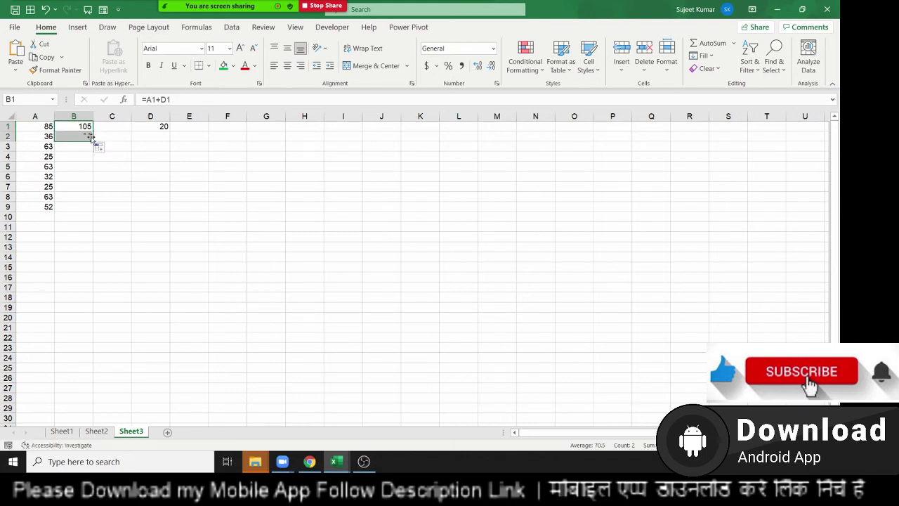
key(F2)
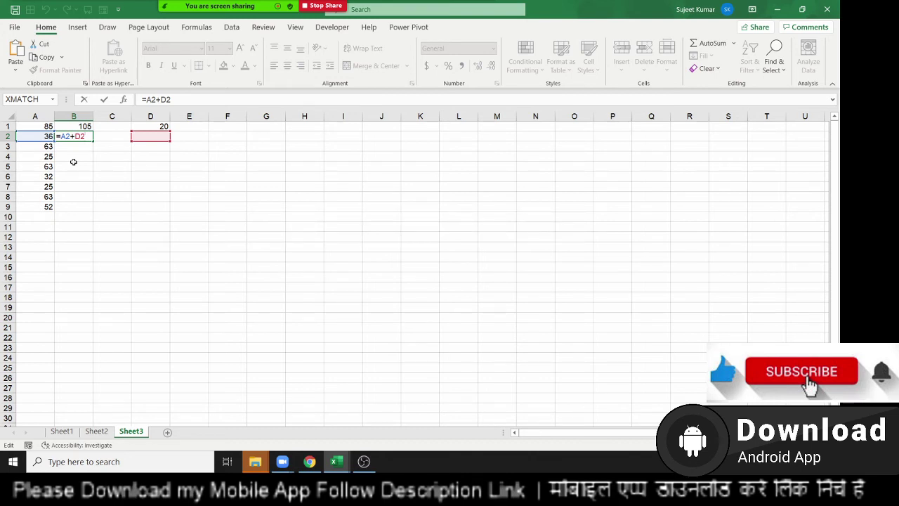
key(Escape)
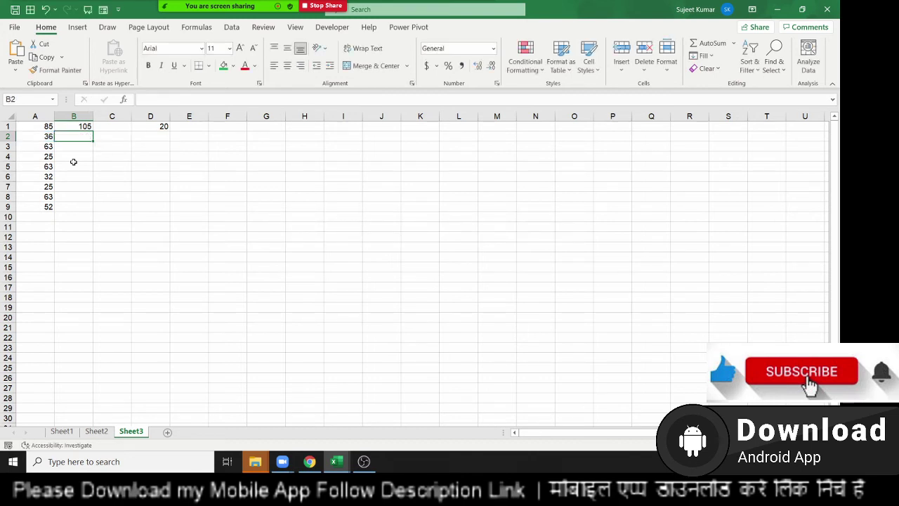
key(Up)
Step: Change B1's formula to =A1+D$1 and select B1 down to B9
key(F2)
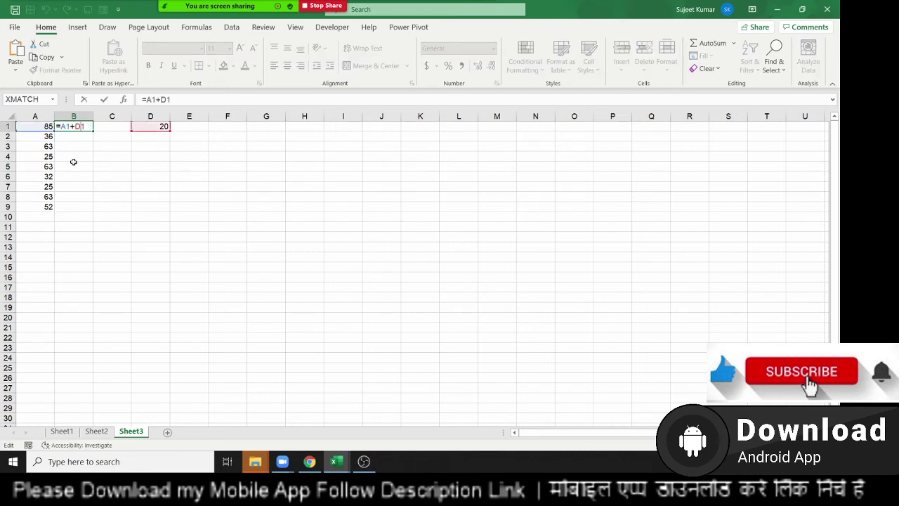
text($)
key(BackSpace)
text($)
key(ctrl+Return)
key(shift+Down)
key(shift+Down)
key(shift+Down)
key(shift+Down)
key(shift+Down)
key(shift+Down)
key(shift+Down)
key(shift+Down)
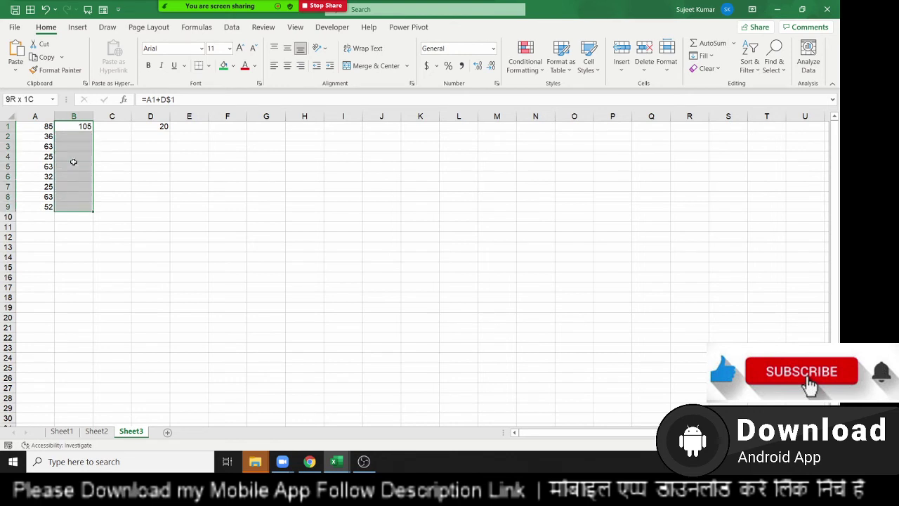
Step: Fill =A1+D$1 down B1:B9, giving 105 to 72
key(ctrl+d)
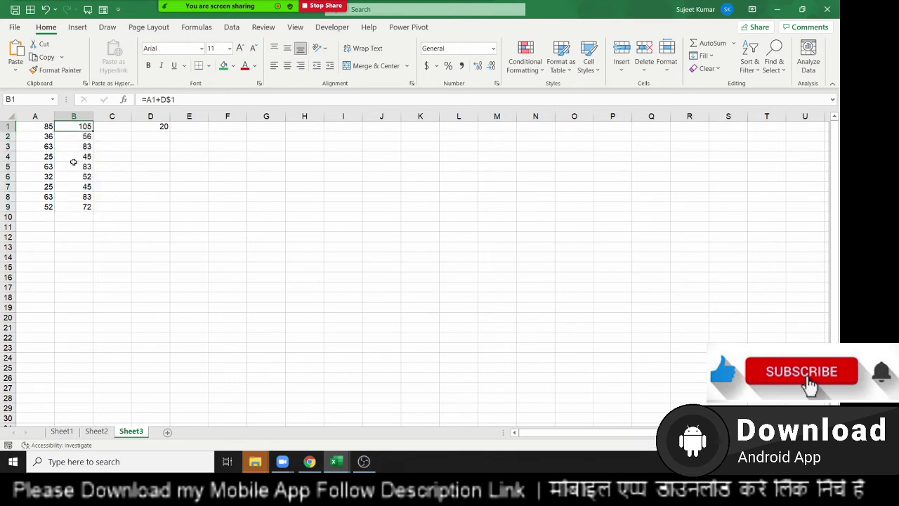
key(Down)
key(Down)
key(Down)
key(Down)
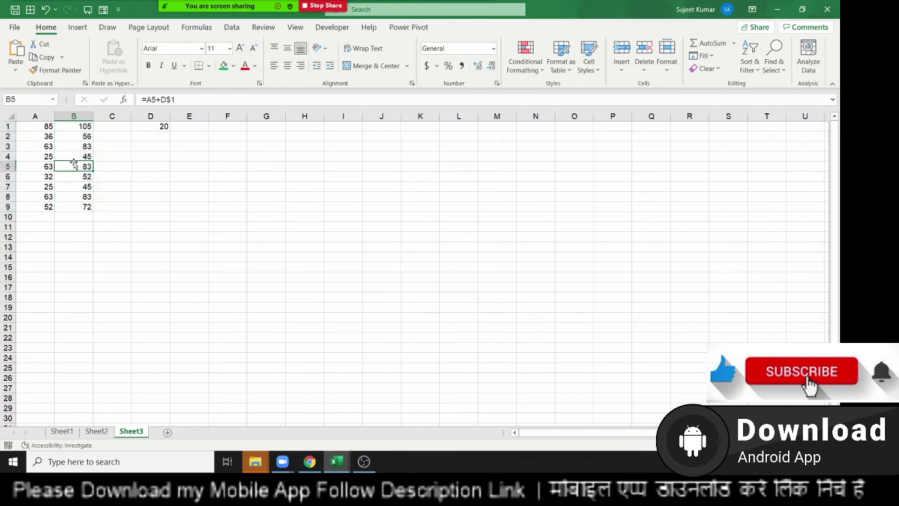
key(Down)
key(Down)
key(Down)
key(Down)
key(Up)
key(Up)
key(Up)
key(Up)
key(Up)
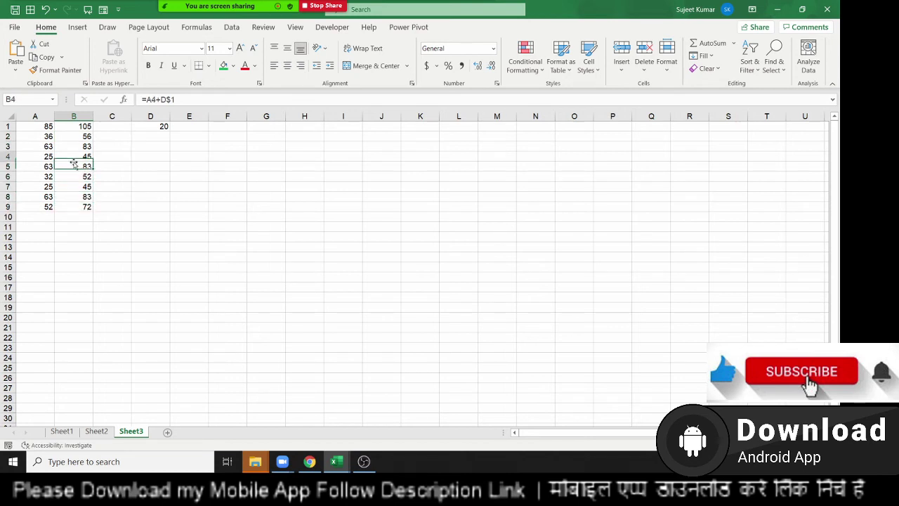
key(Up)
key(Up)
key(Up)
key(Down)
key(Down)
key(Down)
key(Down)
key(Down)
key(Down)
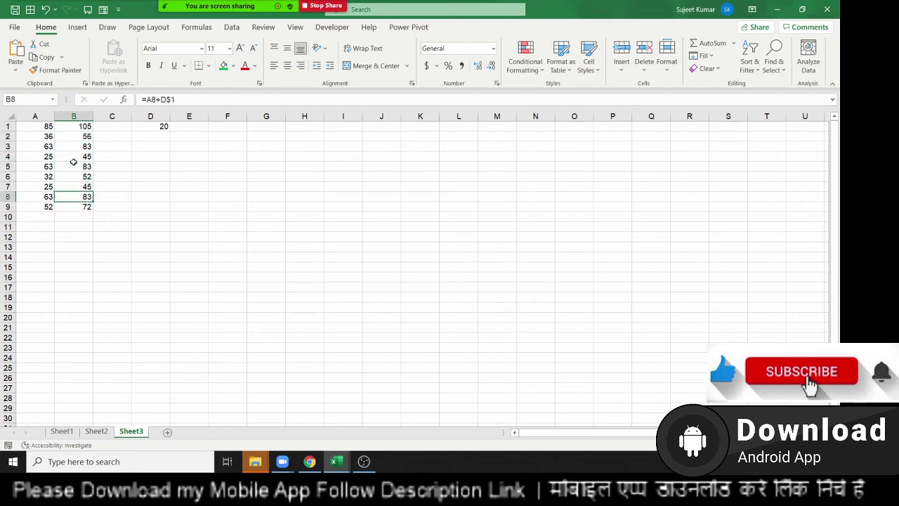
Step: Compare the filled formulas in column B, then copy B2's formula toward C2
key(Up)
key(Up)
key(Up)
key(Up)
key(Up)
key(Up)
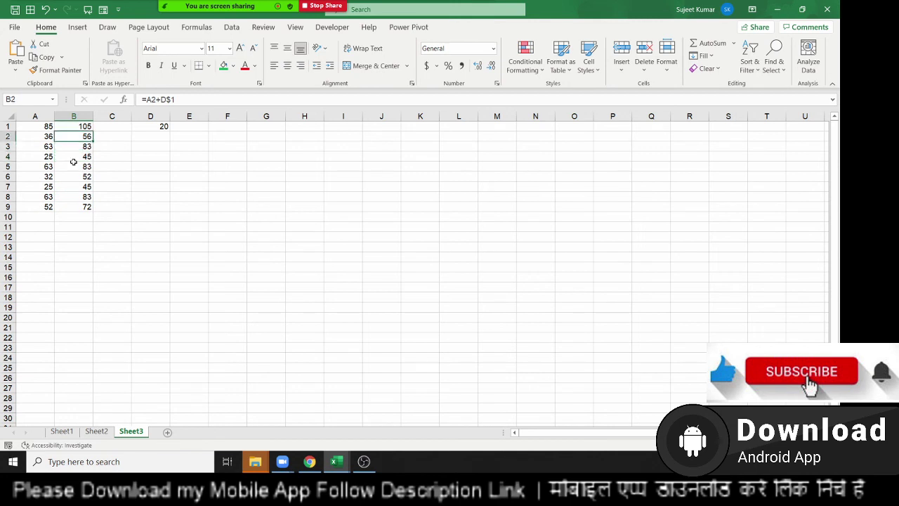
key(Up)
key(Down)
key(Up)
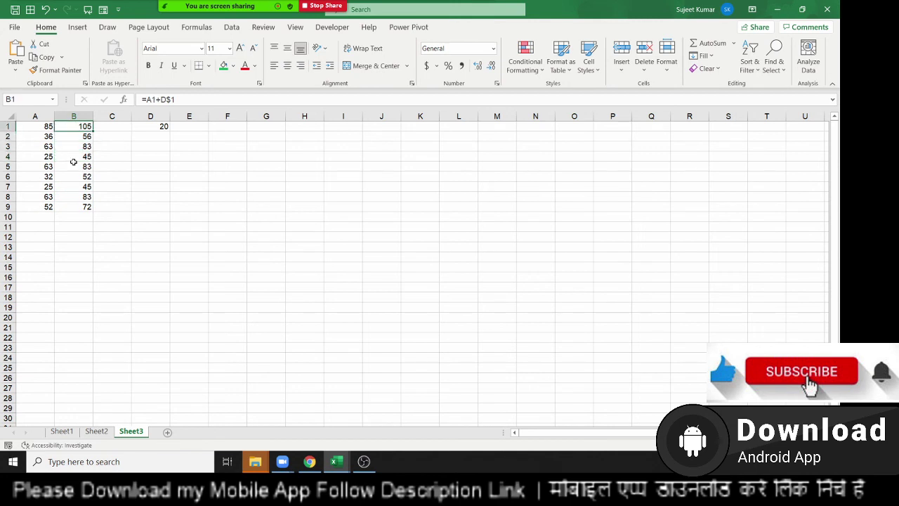
key(Down)
key(Down)
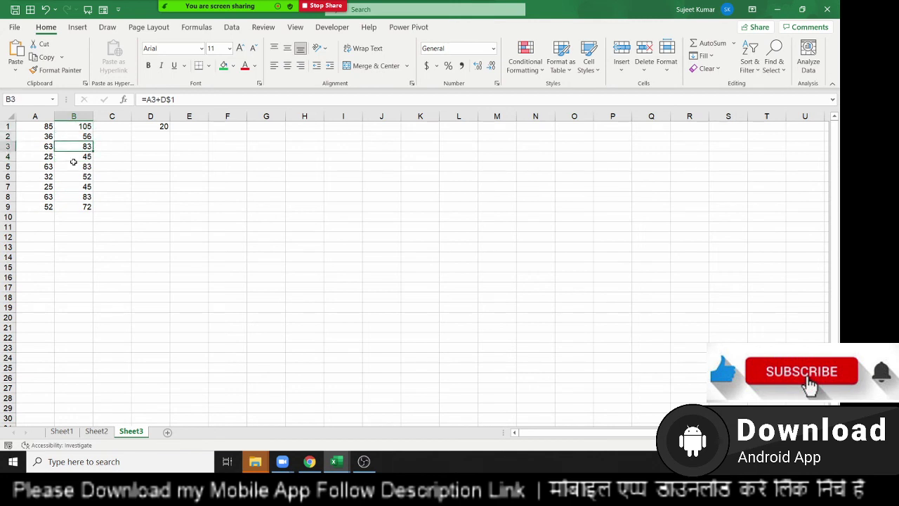
key(Down)
key(Down)
key(Down)
key(Down)
key(Down)
key(Down)
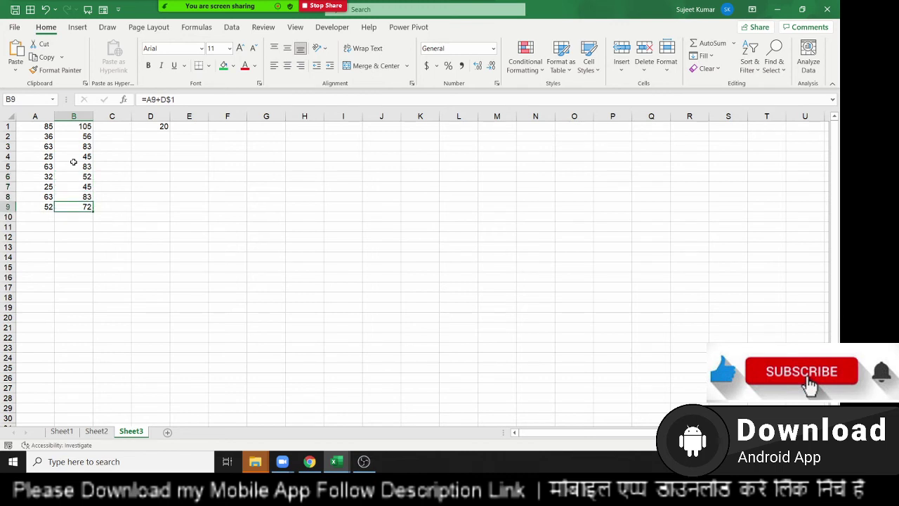
key(Up)
key(Up)
key(Up)
key(Up)
key(Down)
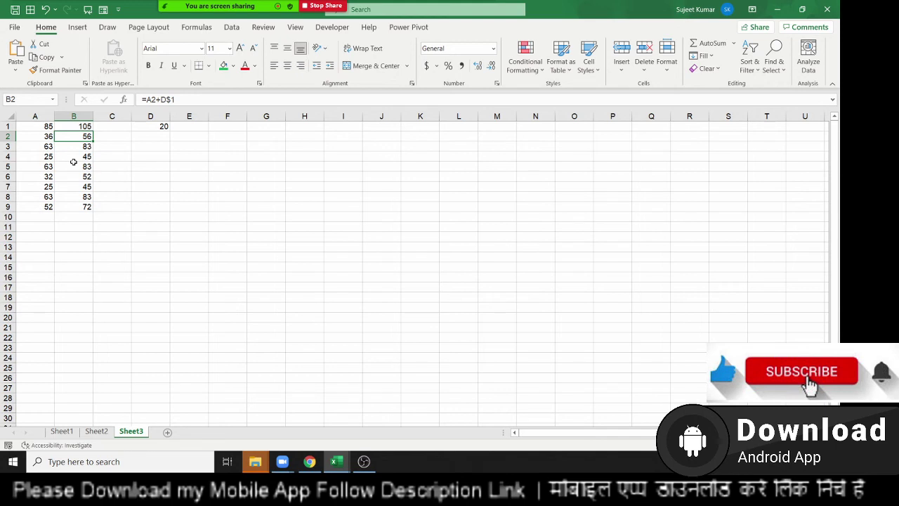
key(ctrl+c)
key(Right)
Step: Paste B2's formula into C2 and inspect its shifted =B2+E$1 references
key(Return)
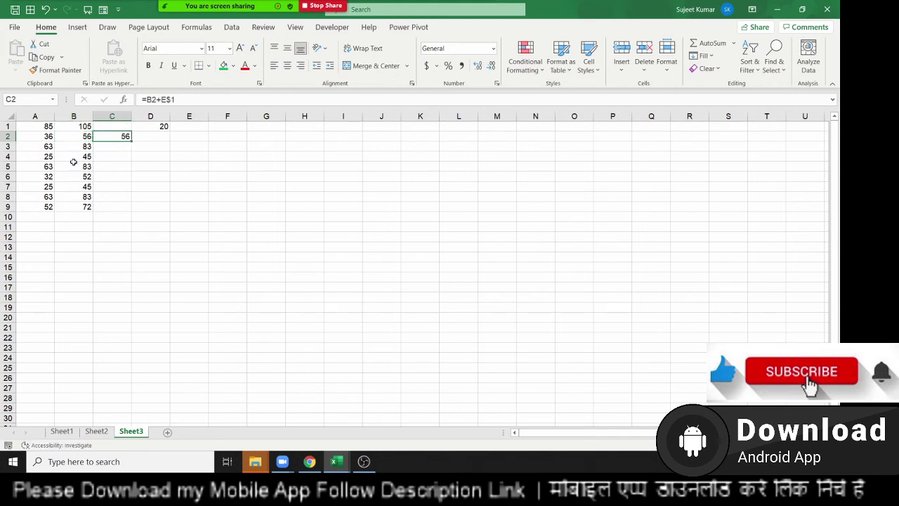
key(F2)
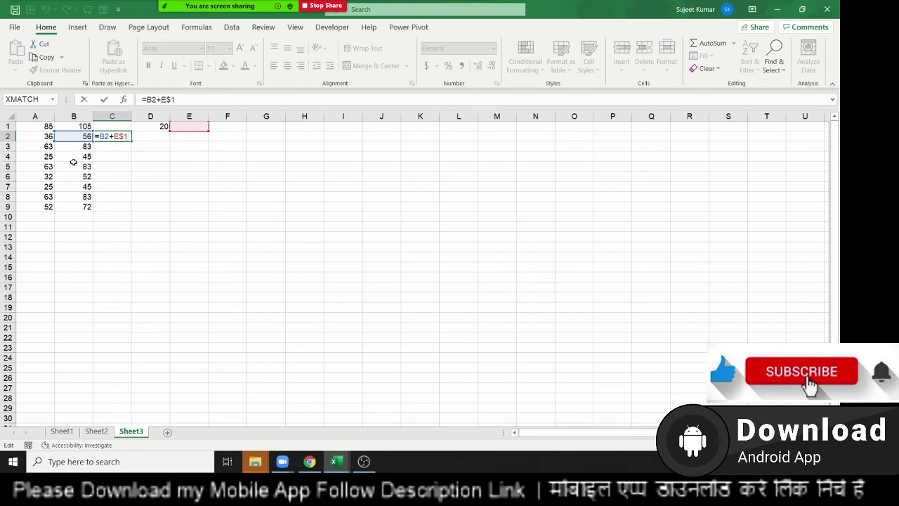
key(Escape)
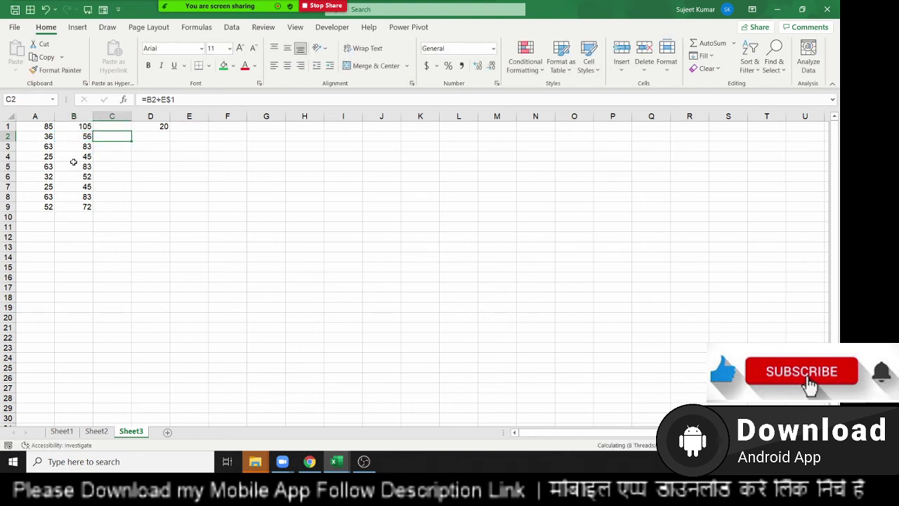
Step: Change B1 to =A1+$D$1 and fill it down through B9
key(Up)
key(Left)
key(F2)
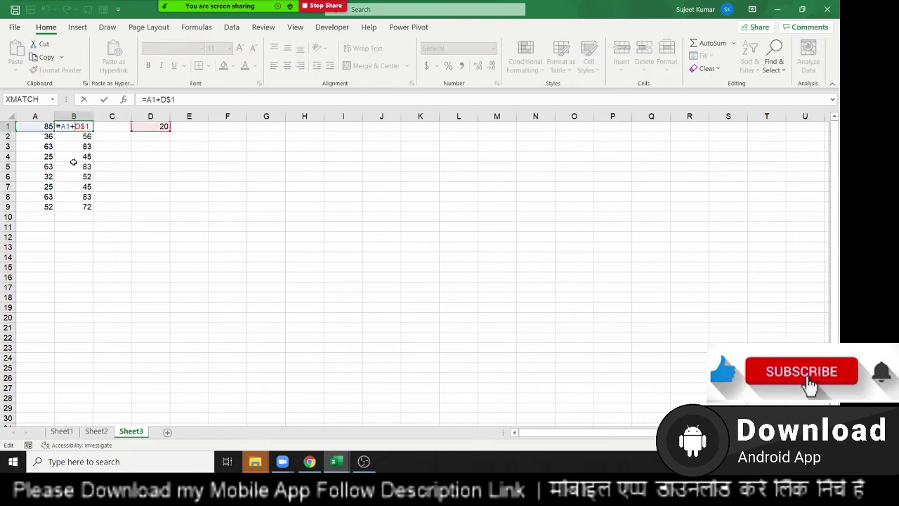
text($)
key(Return)
key(Up)
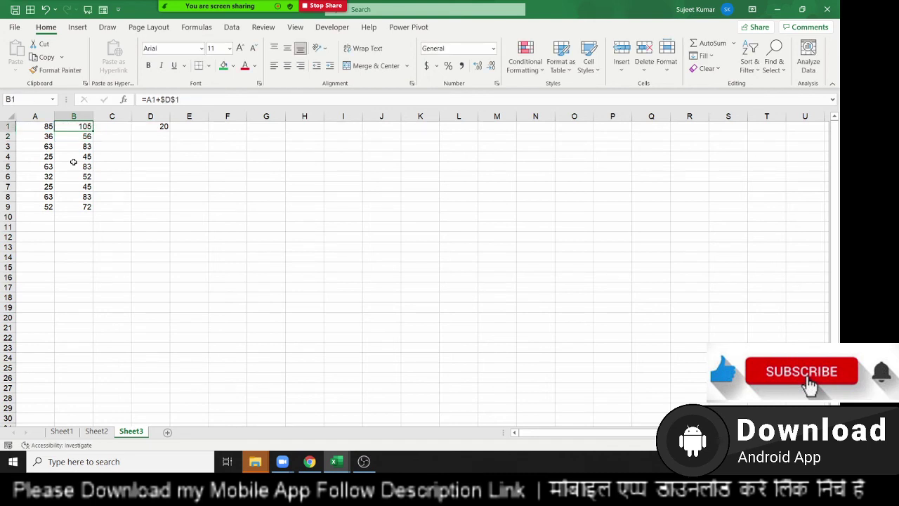
key(ctrl+shift+Down)
key(ctrl+d)
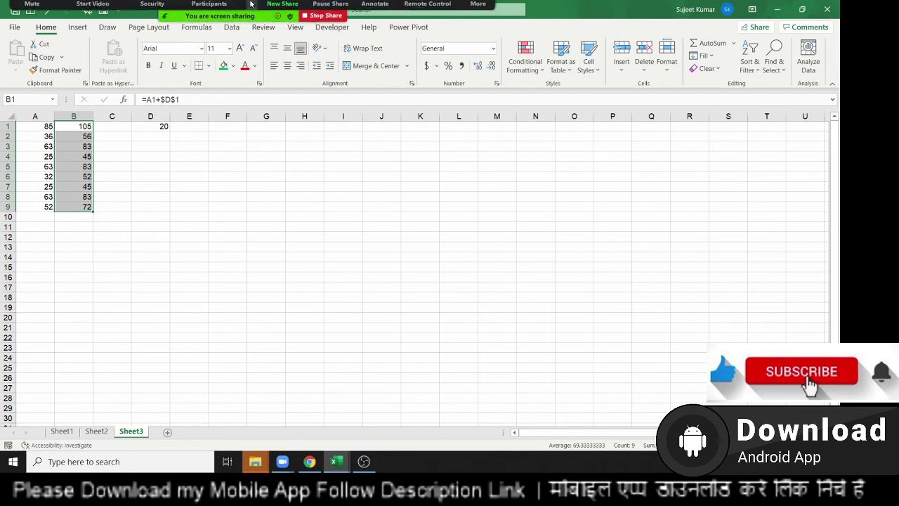
Step: Open Zoom's participants list, then close it again
click(219, 21)
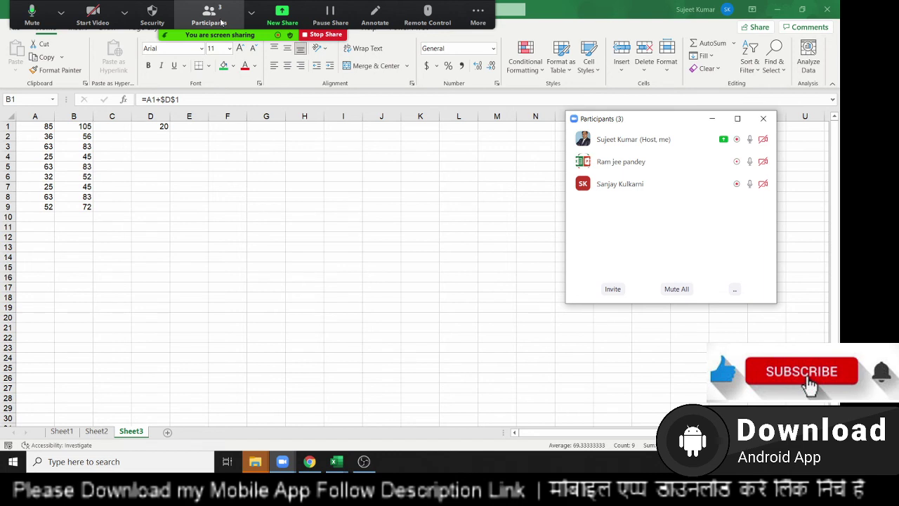
click(221, 23)
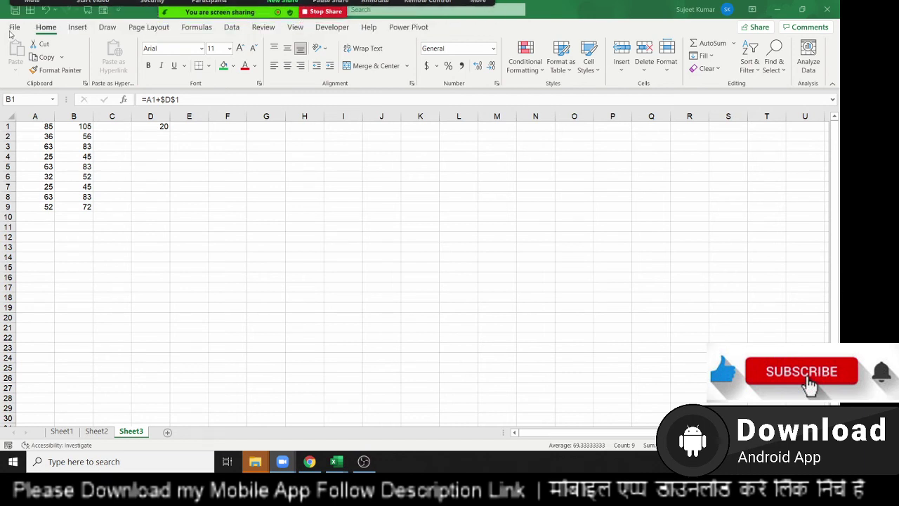
Step: Go to File > New and scroll through templates like Balance sheet and Blue product price list
click(13, 28)
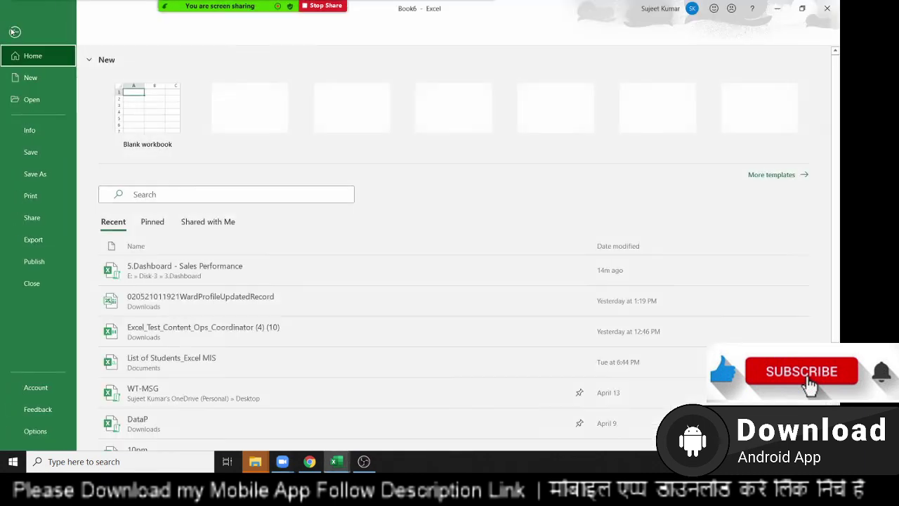
click(25, 79)
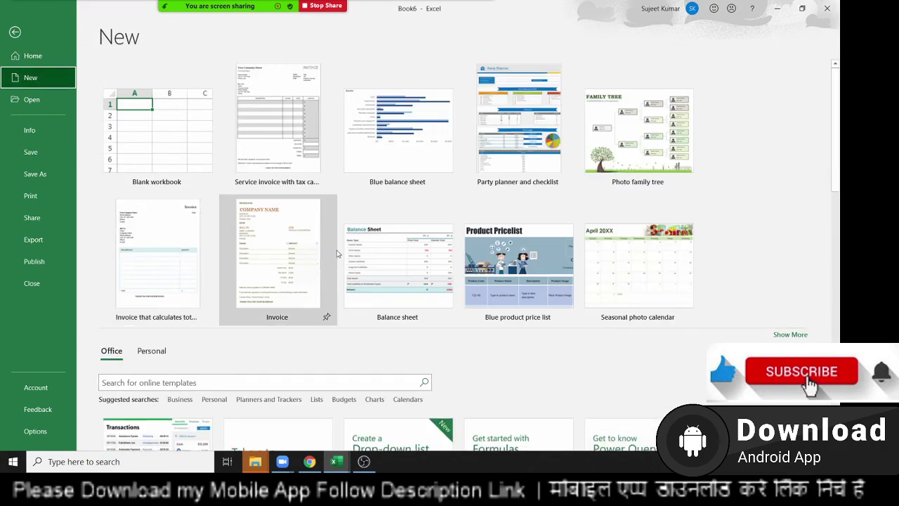
scroll(351, 295, down, 3)
scroll(415, 309, down, 1)
scroll(414, 309, down, 3)
scroll(415, 309, down, 3)
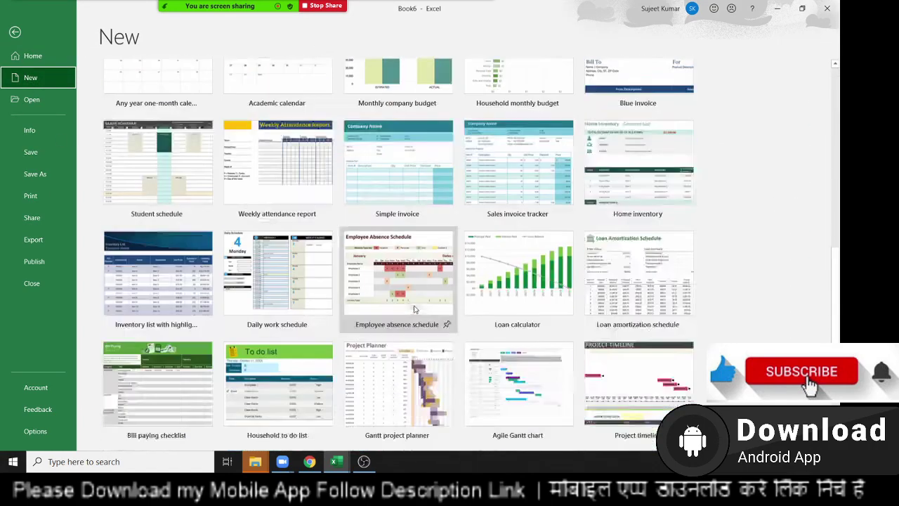
scroll(415, 309, down, 2)
scroll(414, 309, up, 3)
scroll(414, 309, up, 5)
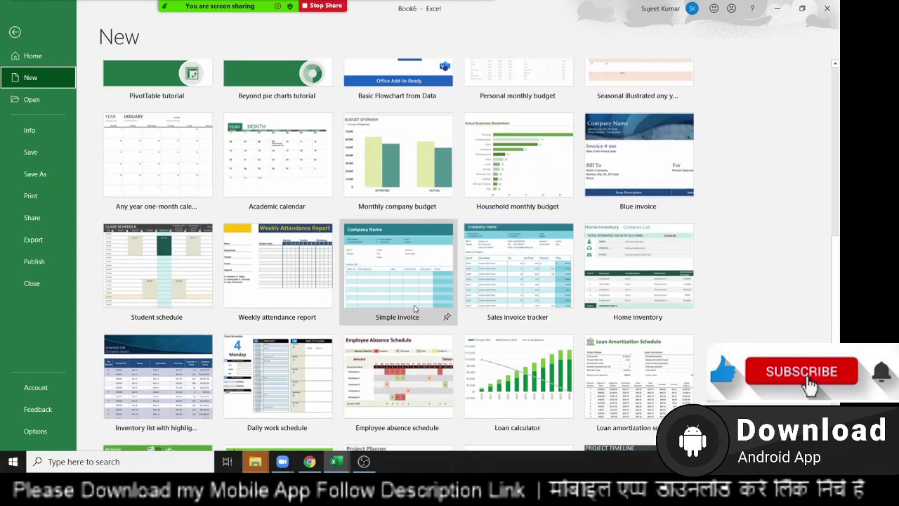
scroll(415, 309, up, 3)
scroll(414, 309, up, 1)
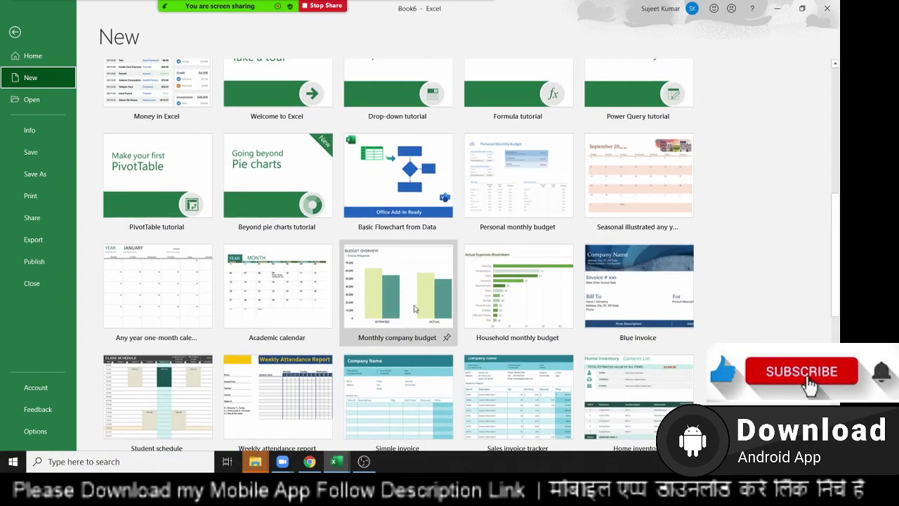
scroll(414, 309, up, 3)
scroll(414, 309, up, 1)
scroll(414, 309, up, 2)
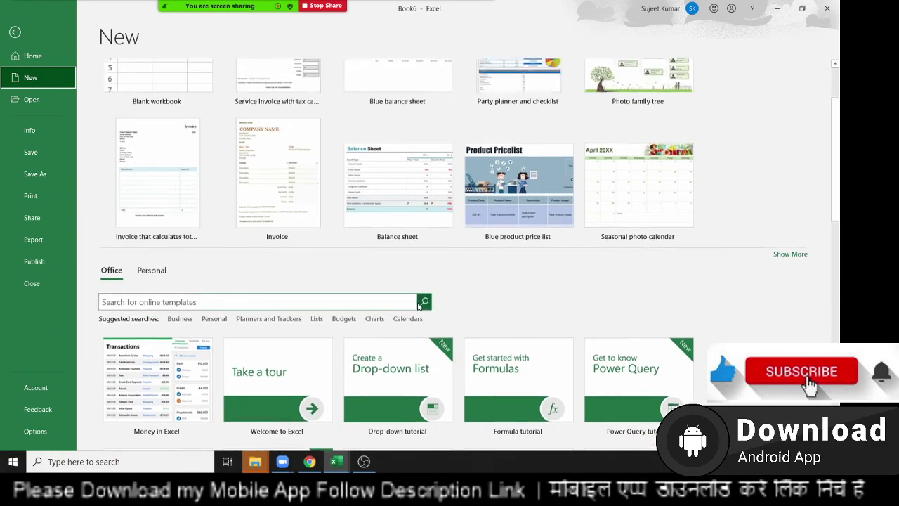
scroll(419, 306, up, 1)
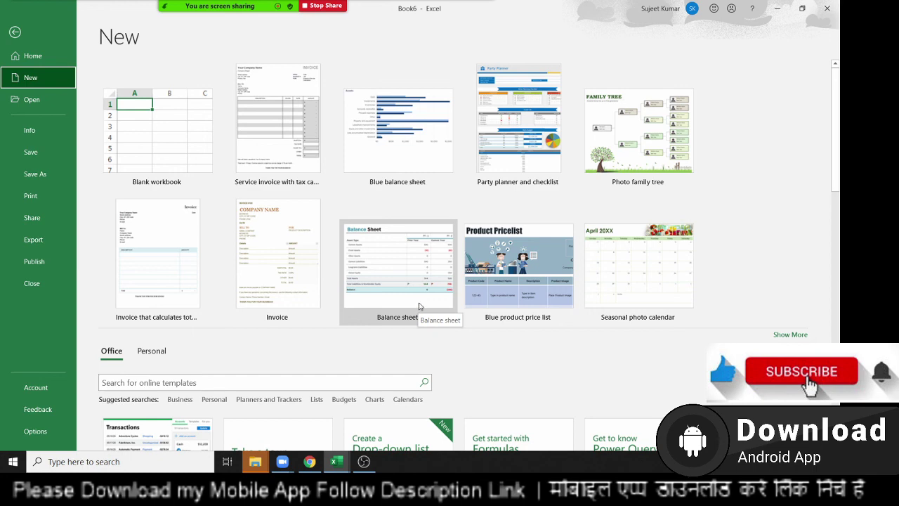
scroll(419, 309, down, 3)
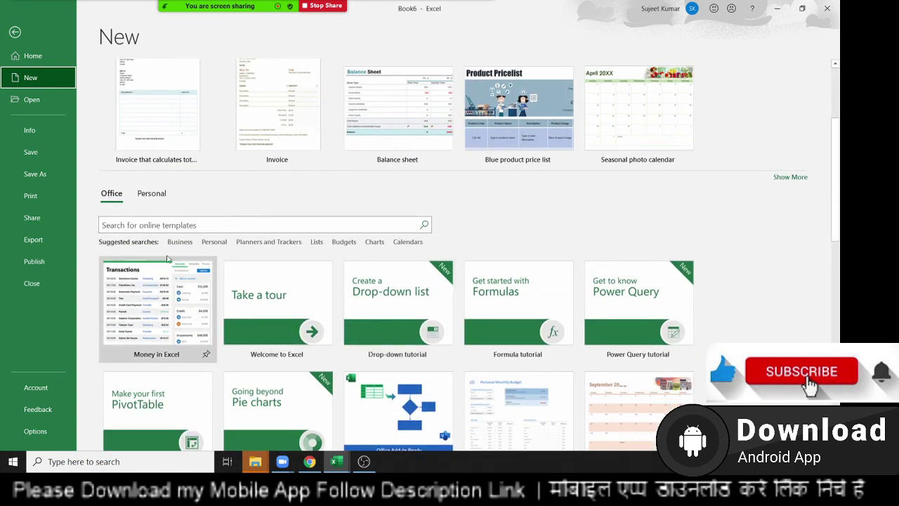
Step: Search the templates for Business, scroll through the results, then exit back to Sheet3
click(179, 242)
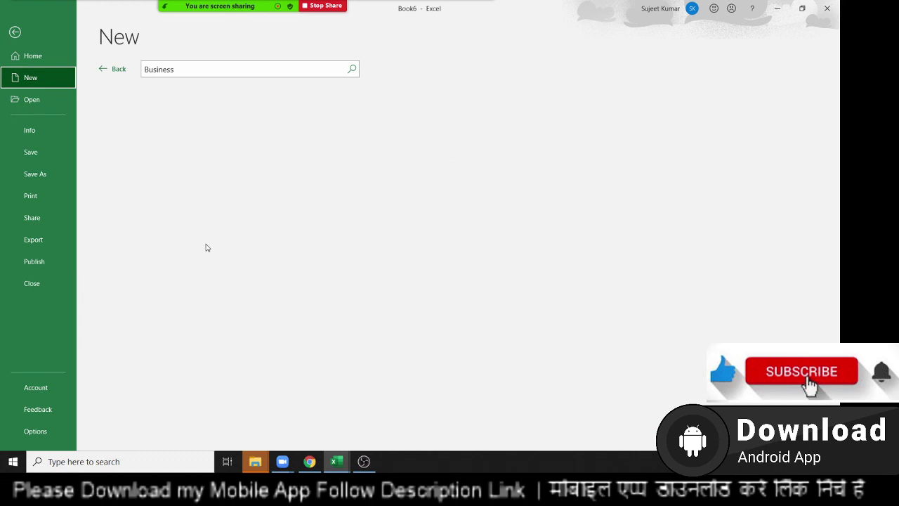
scroll(512, 290, down, 2)
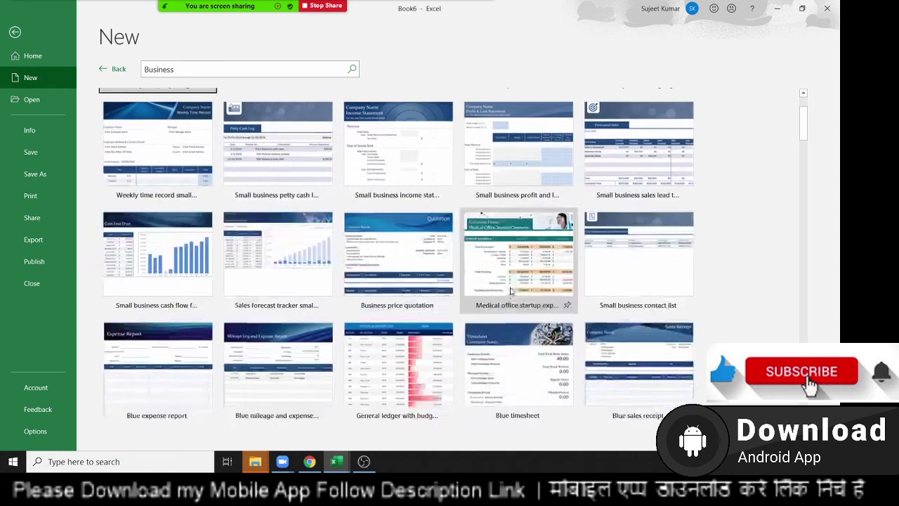
scroll(511, 290, down, 1)
scroll(511, 290, down, 1)
scroll(511, 290, down, 2)
scroll(512, 292, down, 1)
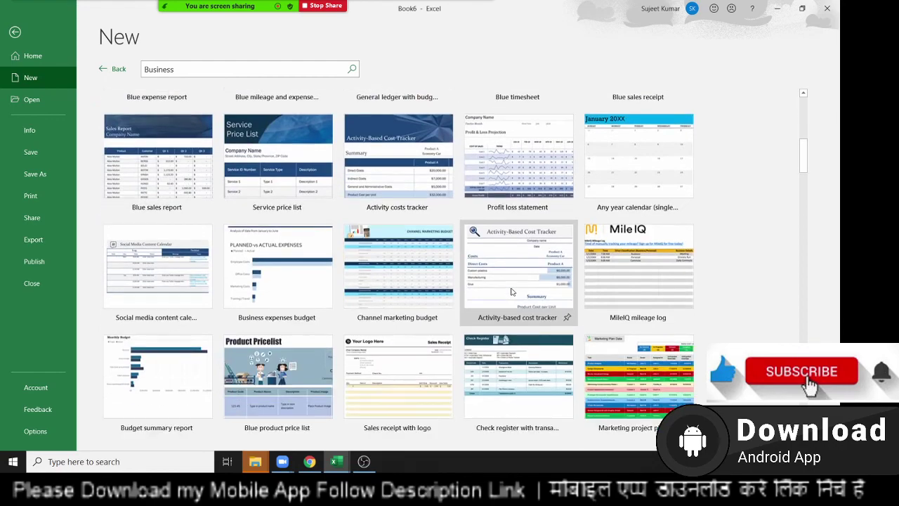
scroll(512, 291, down, 2)
scroll(512, 291, down, 2)
scroll(514, 292, down, 2)
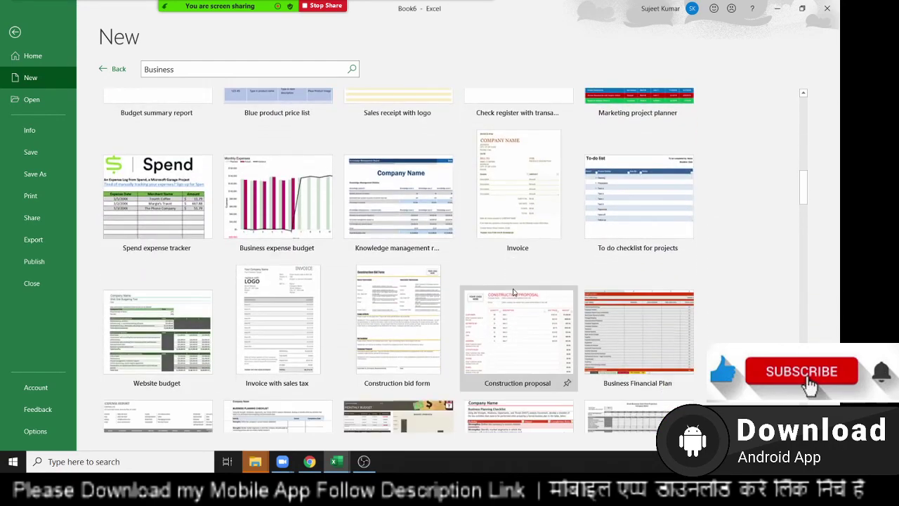
scroll(514, 292, down, 3)
scroll(513, 293, down, 2)
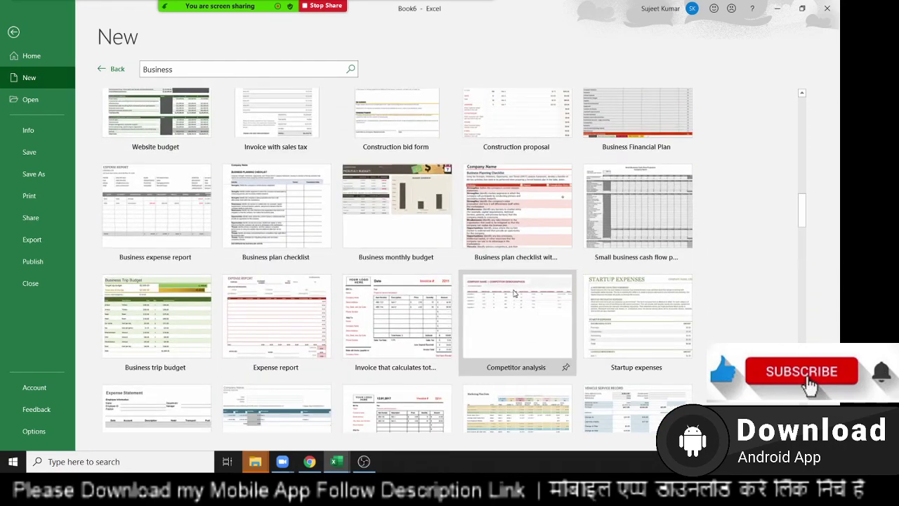
key(Escape)
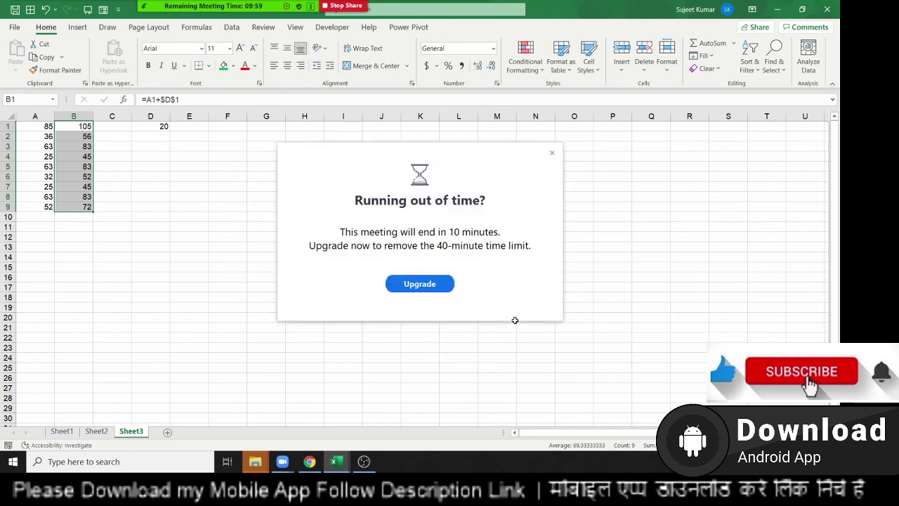
Step: Close Zoom's 'Running out of time?' warning popup
click(552, 154)
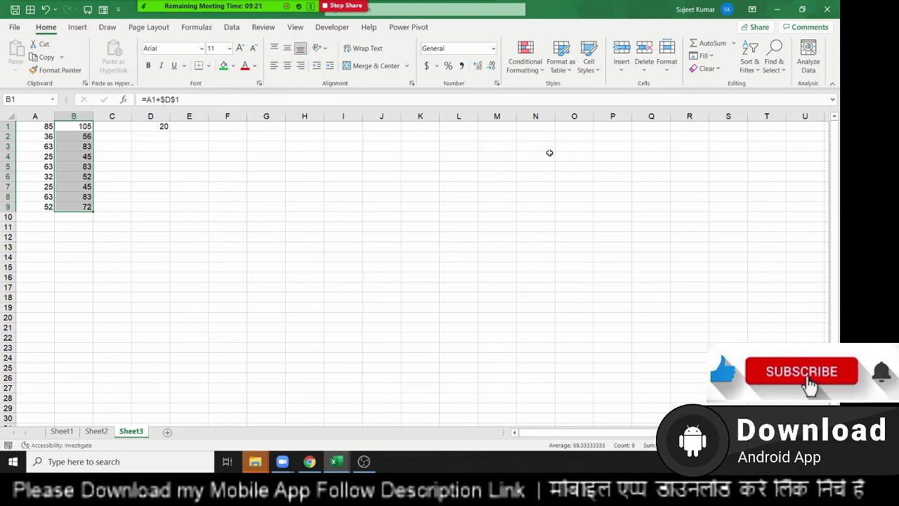
Step: Minimise Excel to the desktop and show the Zoom meeting's participant list
key(super+d)
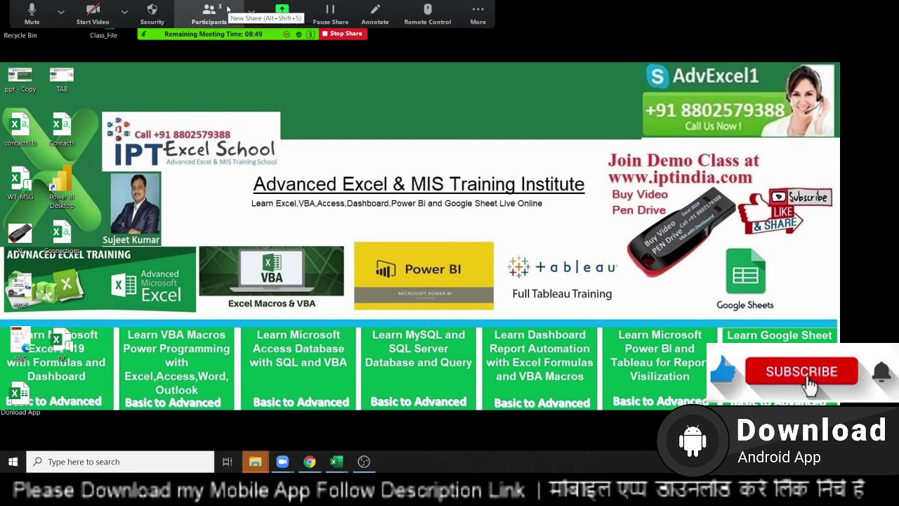
click(208, 13)
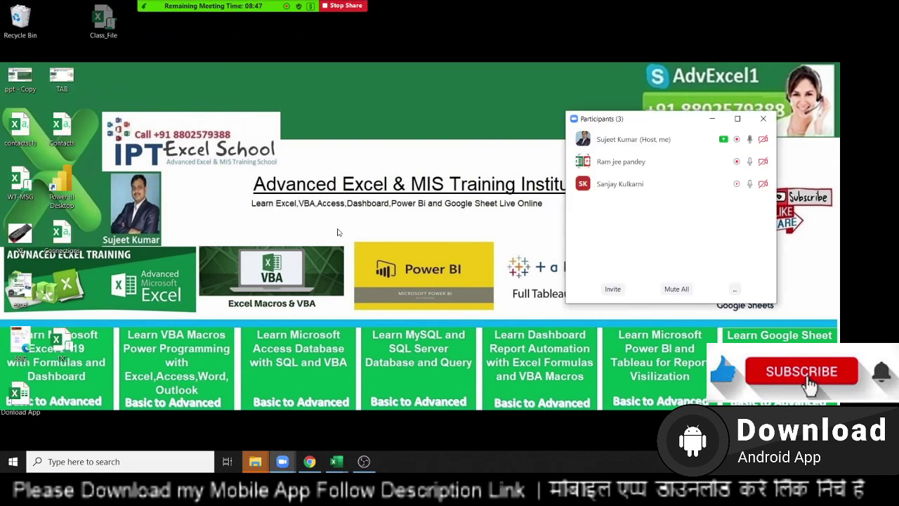